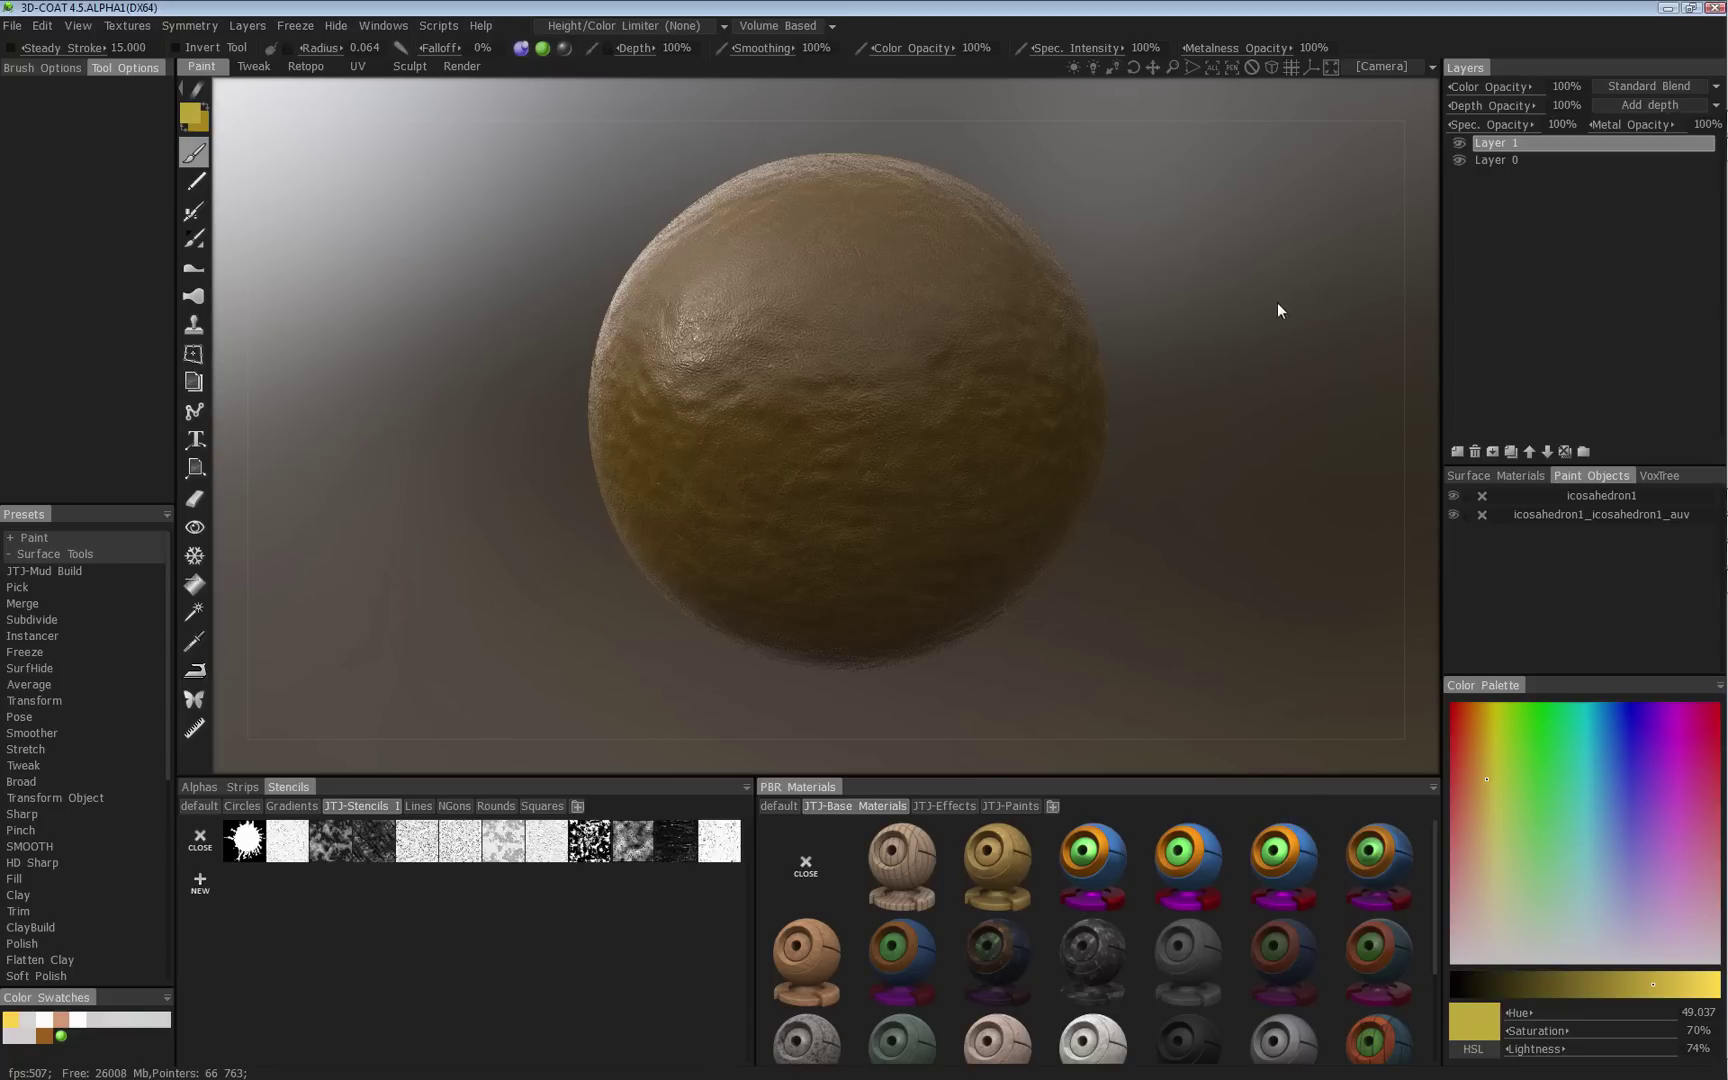
Blur the environment background and rotate the scene lighting until the sphere is lit from the front.
left_click(1382, 68)
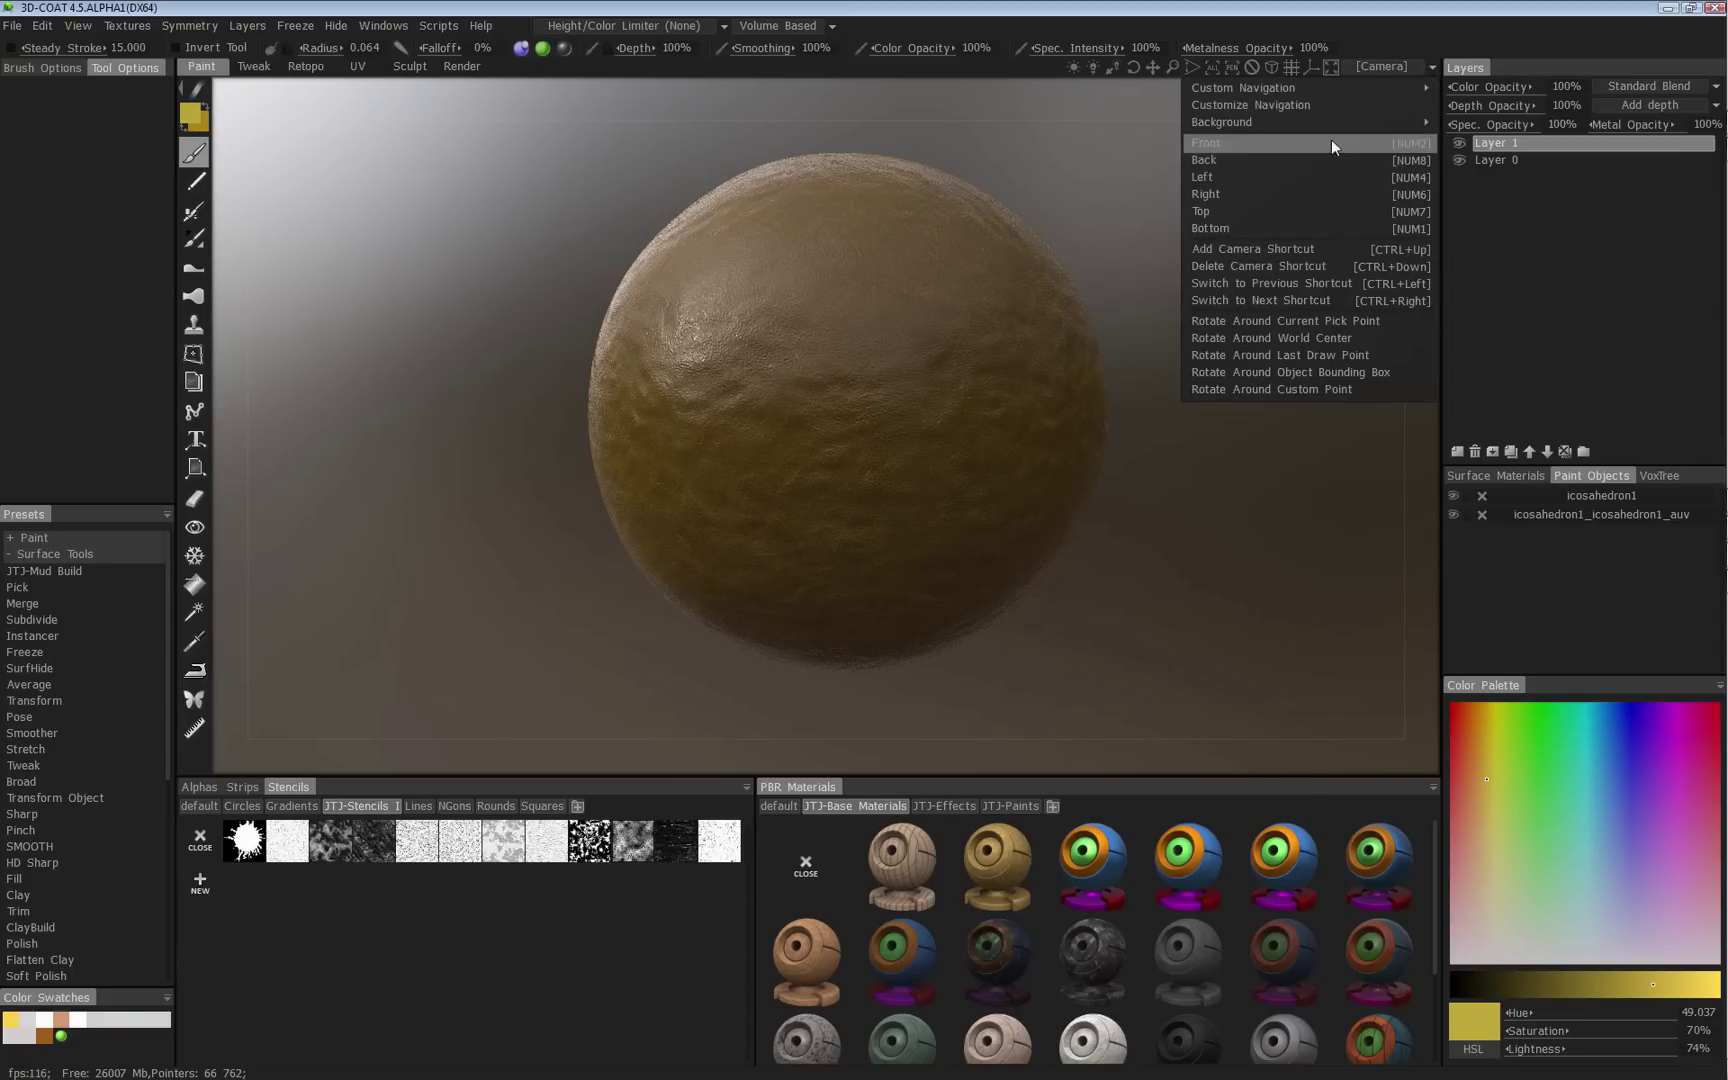
mouse_move(1274, 121)
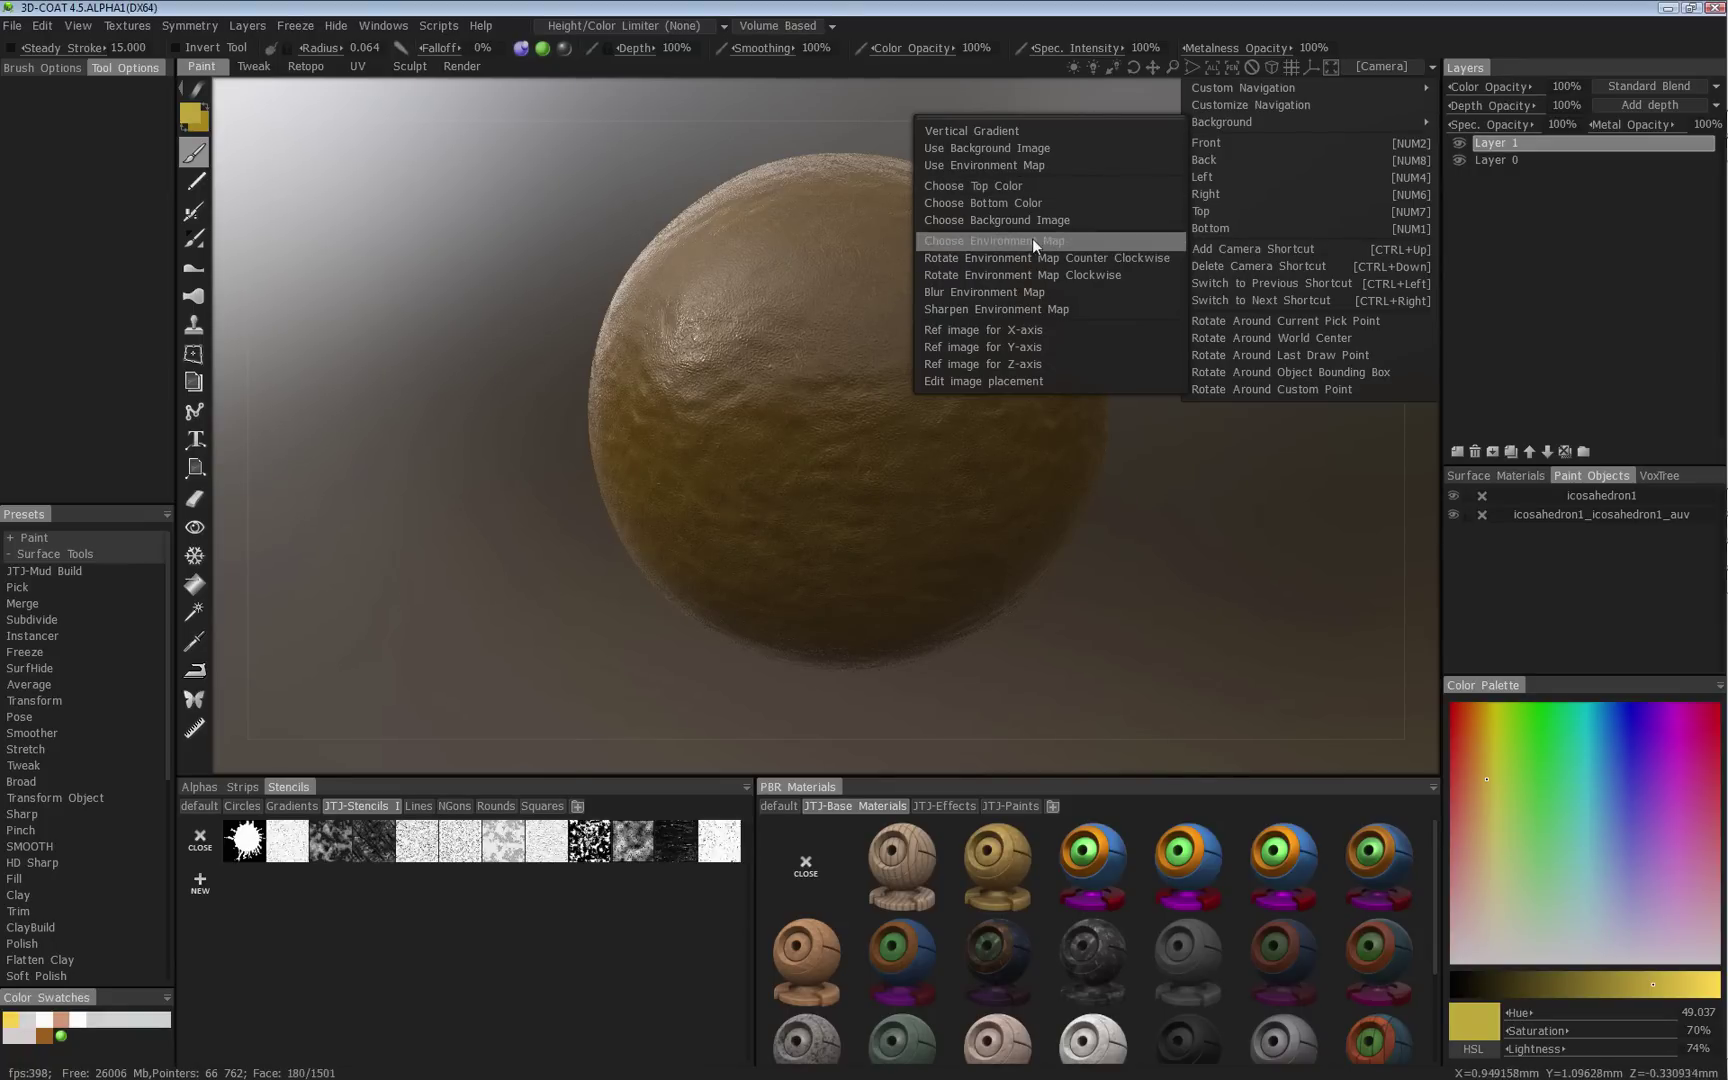
left_click(1031, 293)
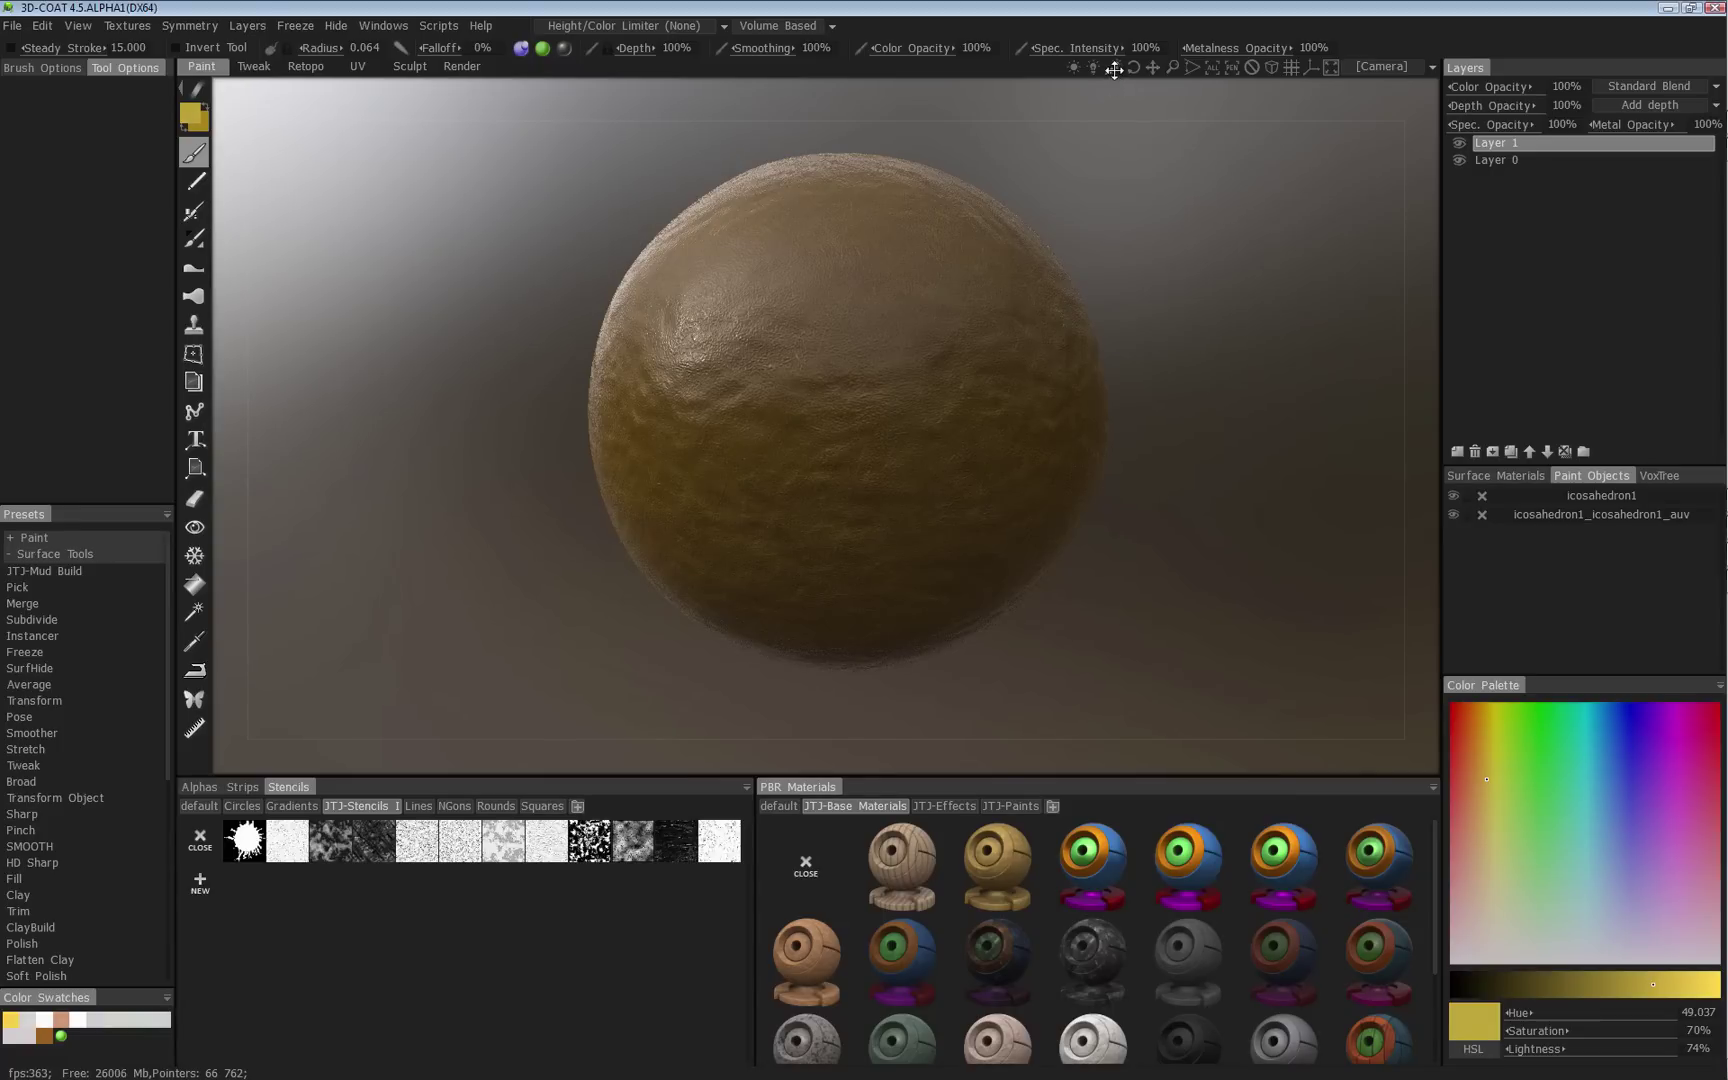
left_click_drag(1073, 67, 1037, 104)
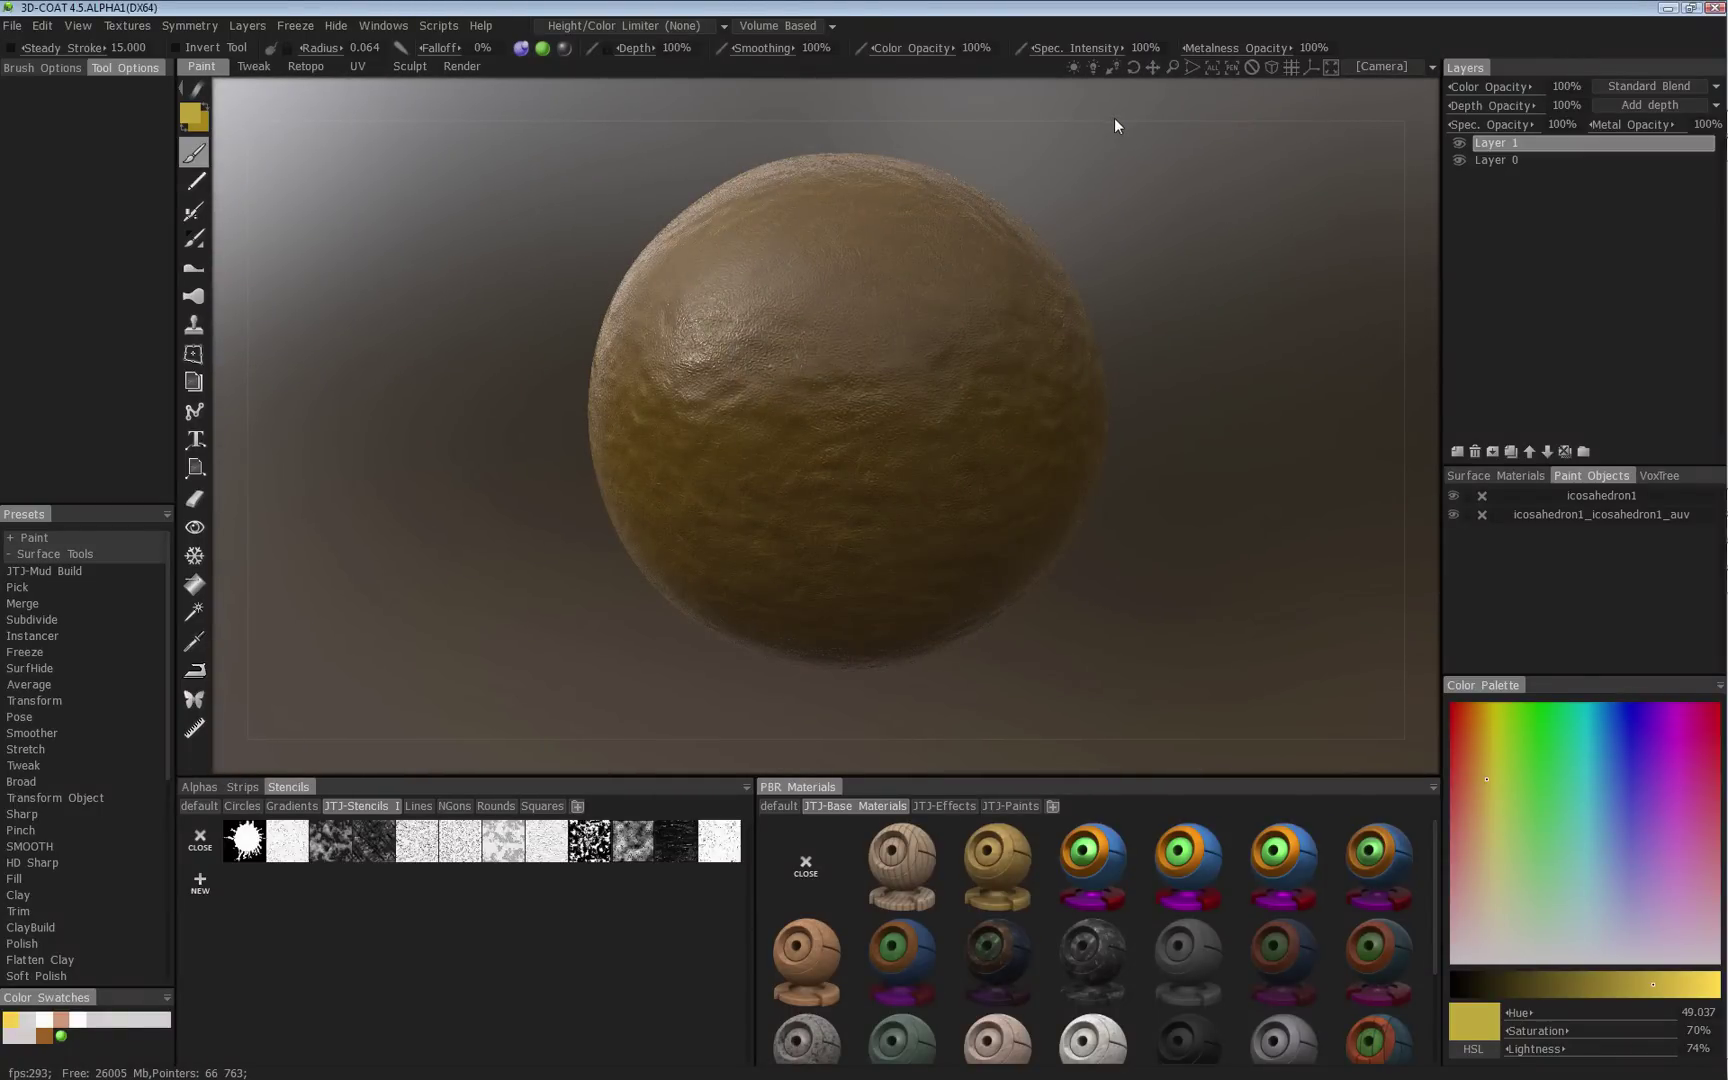
mouse_move(1096, 101)
left_mouse_down()
mouse_move(1090, 70)
mouse_move(1187, 84)
mouse_move(1079, 80)
mouse_move(1121, 83)
mouse_move(1220, 300)
left_mouse_up()
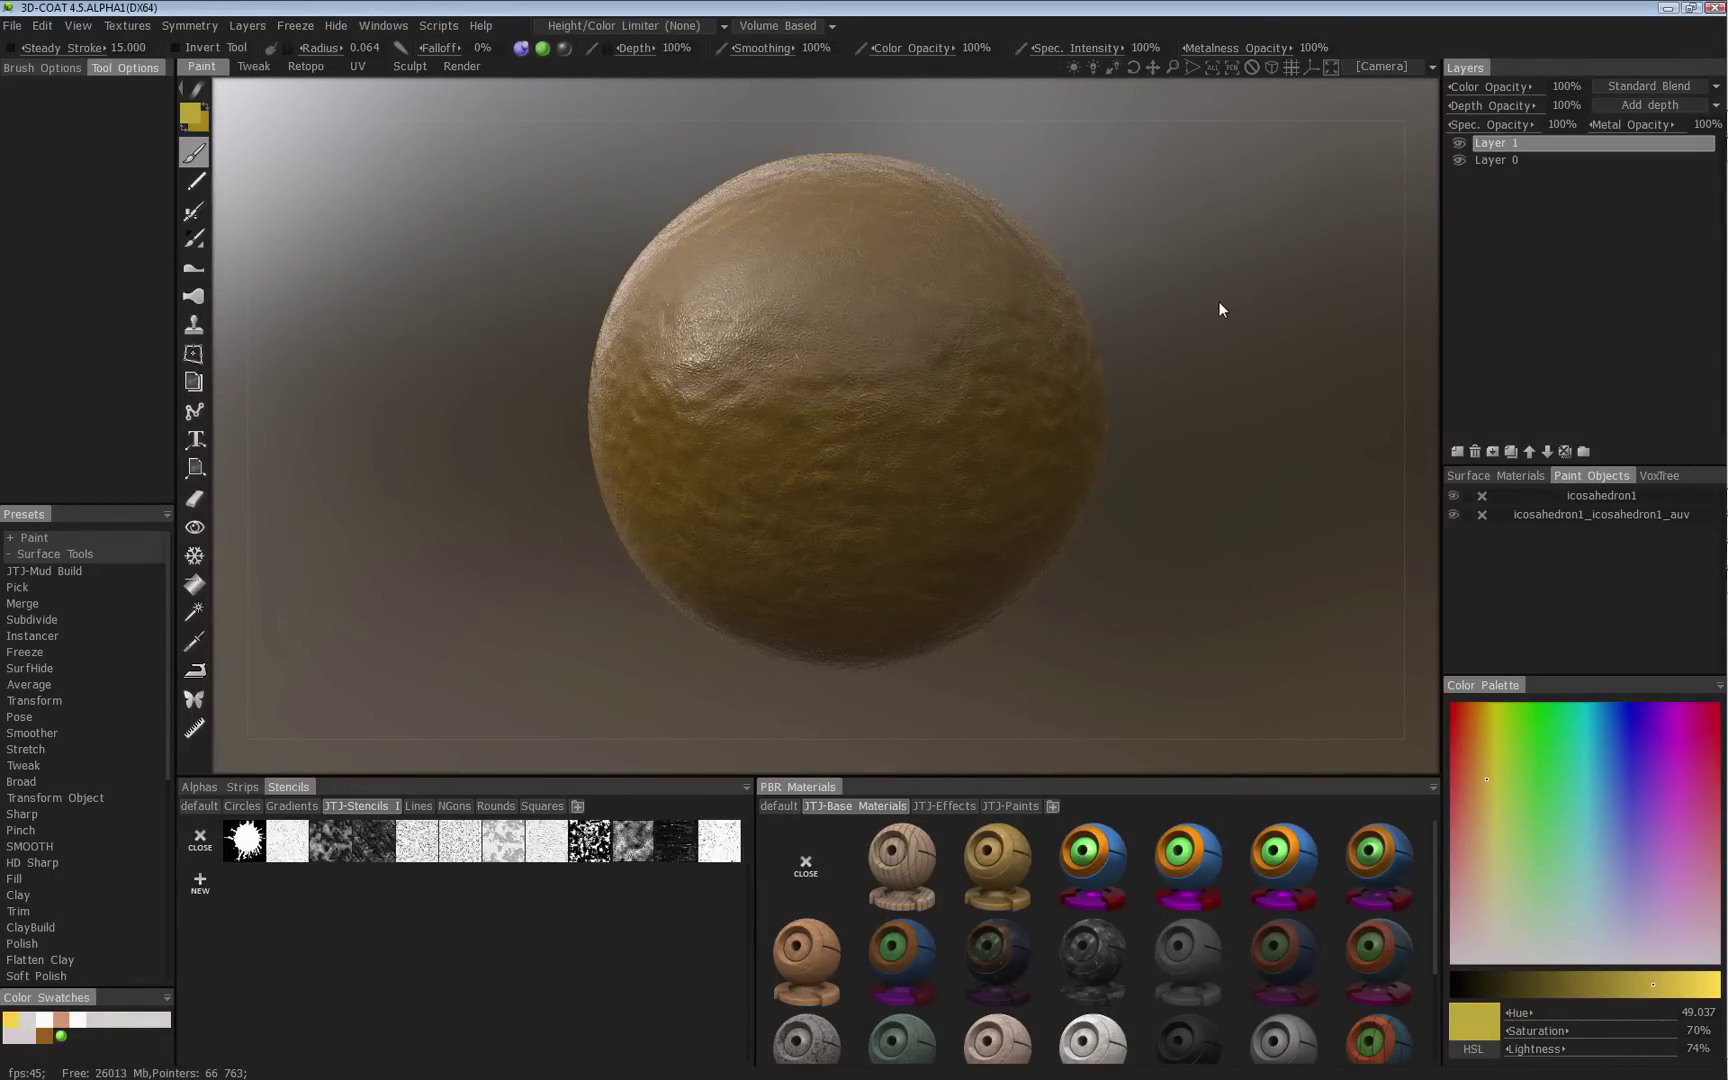
Review the Camera background settings, then add Layer 2 at the top of the layer stack.
left_click(1375, 66)
left_click(1457, 451)
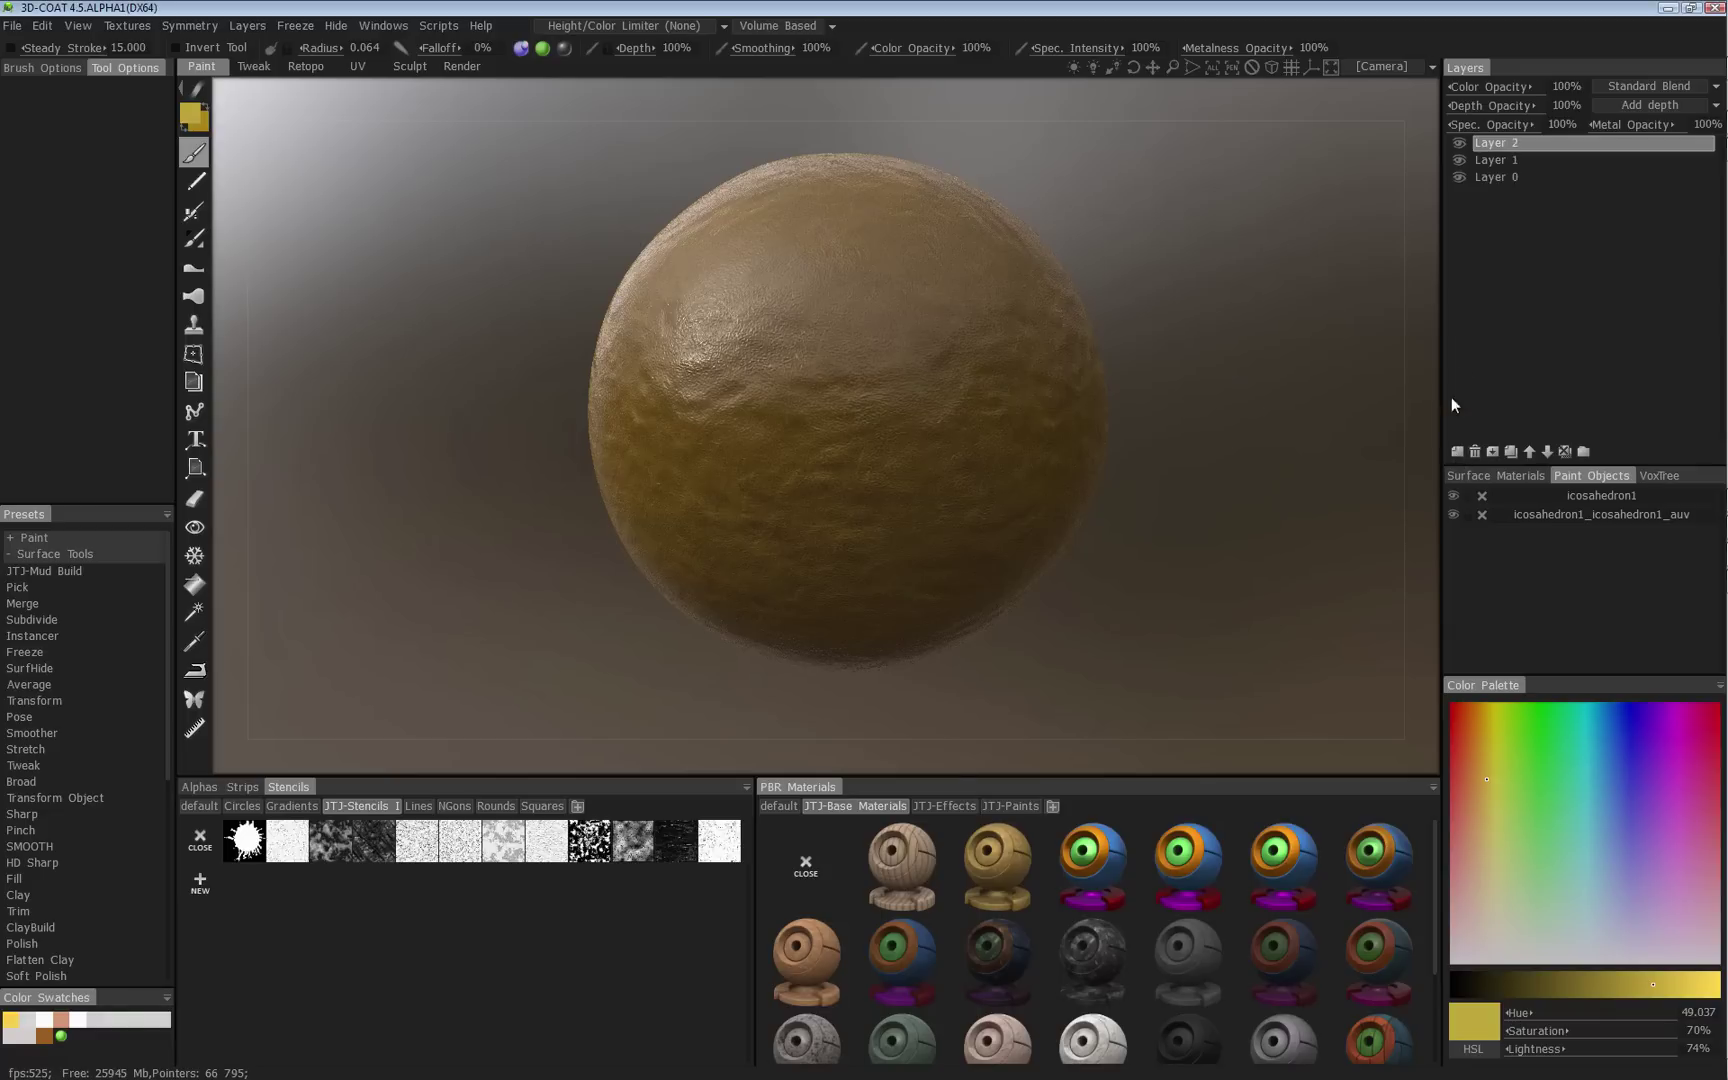
Hide Layer 1 and set the brush material to none, so it paints colour only.
left_click(1459, 160)
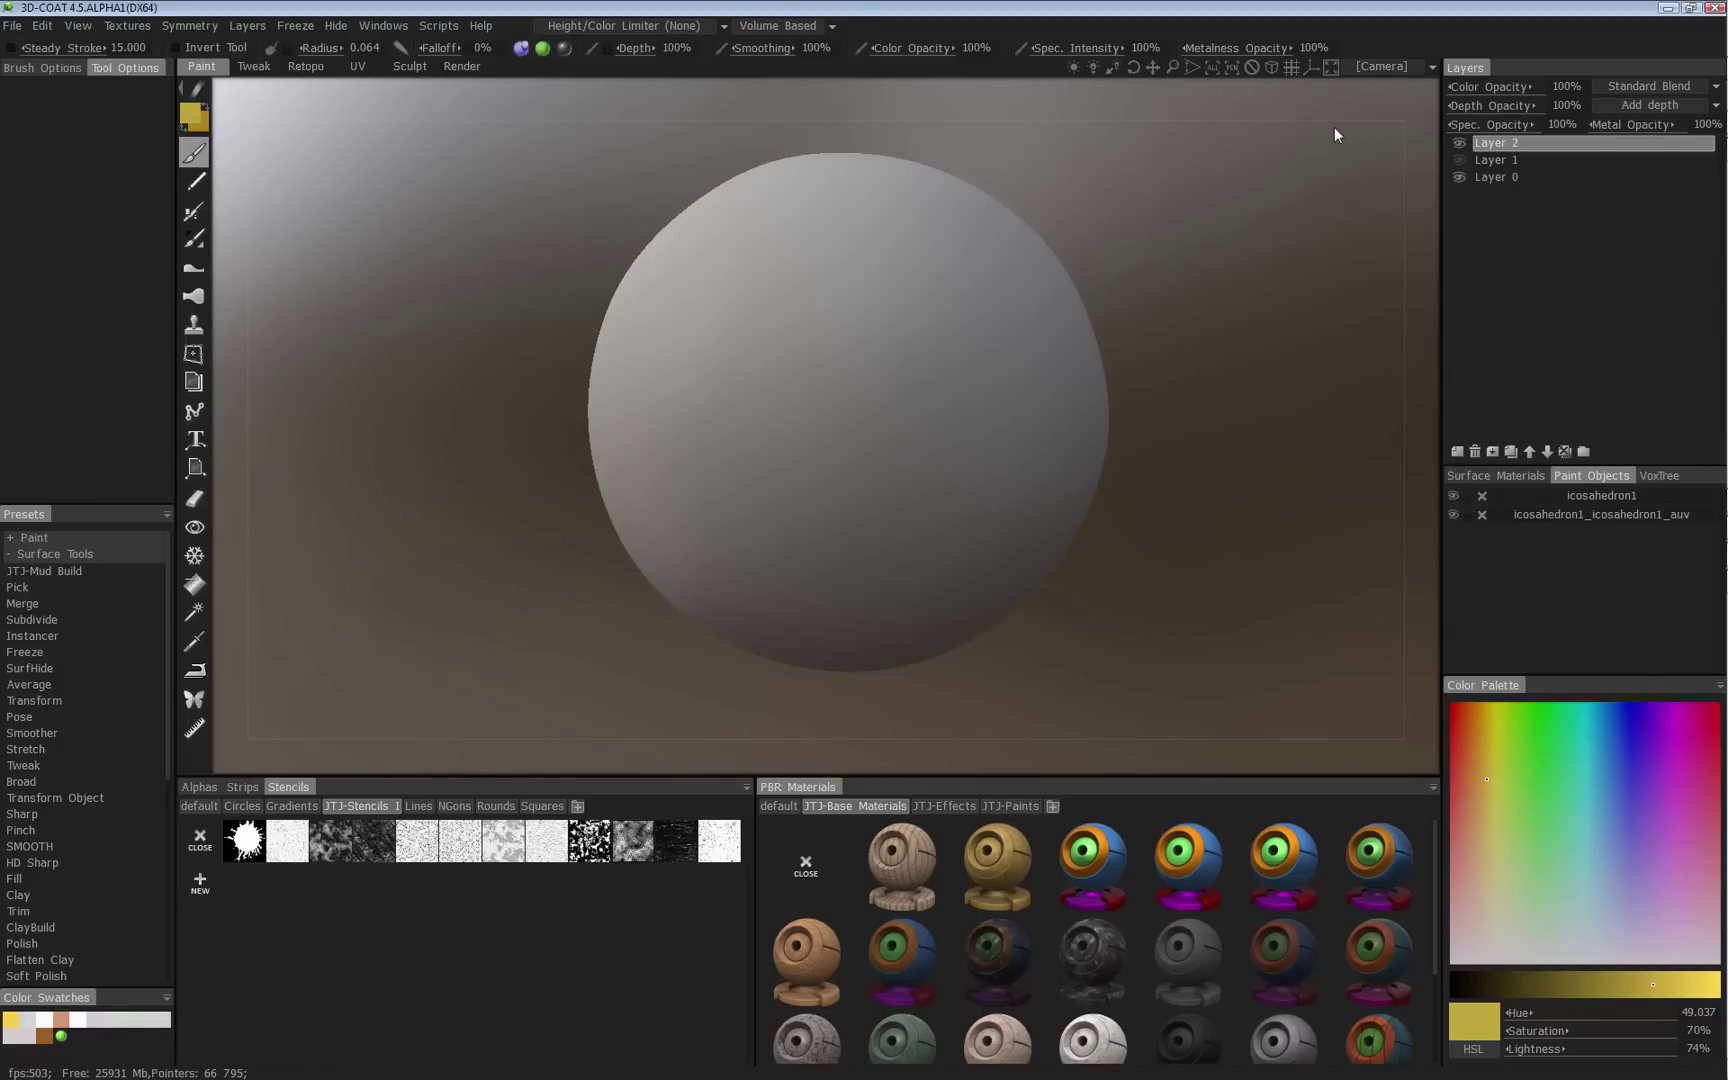
left_click(521, 48)
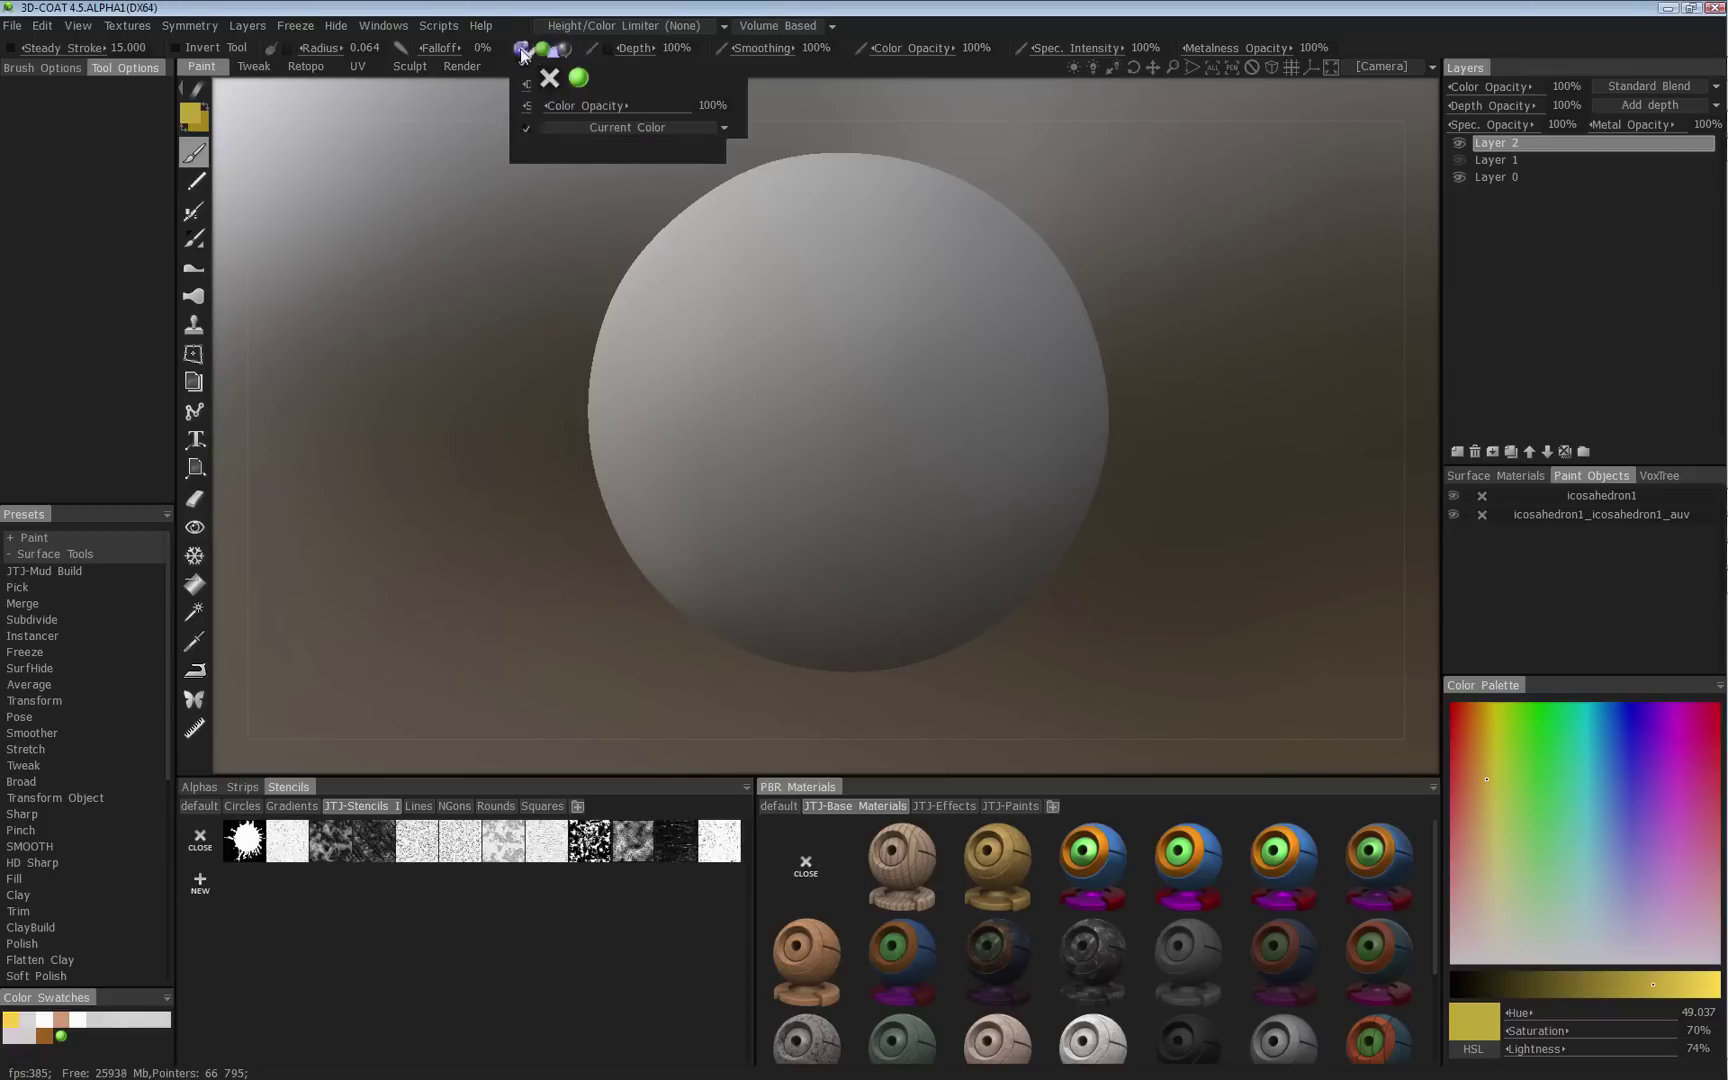
left_click(527, 90)
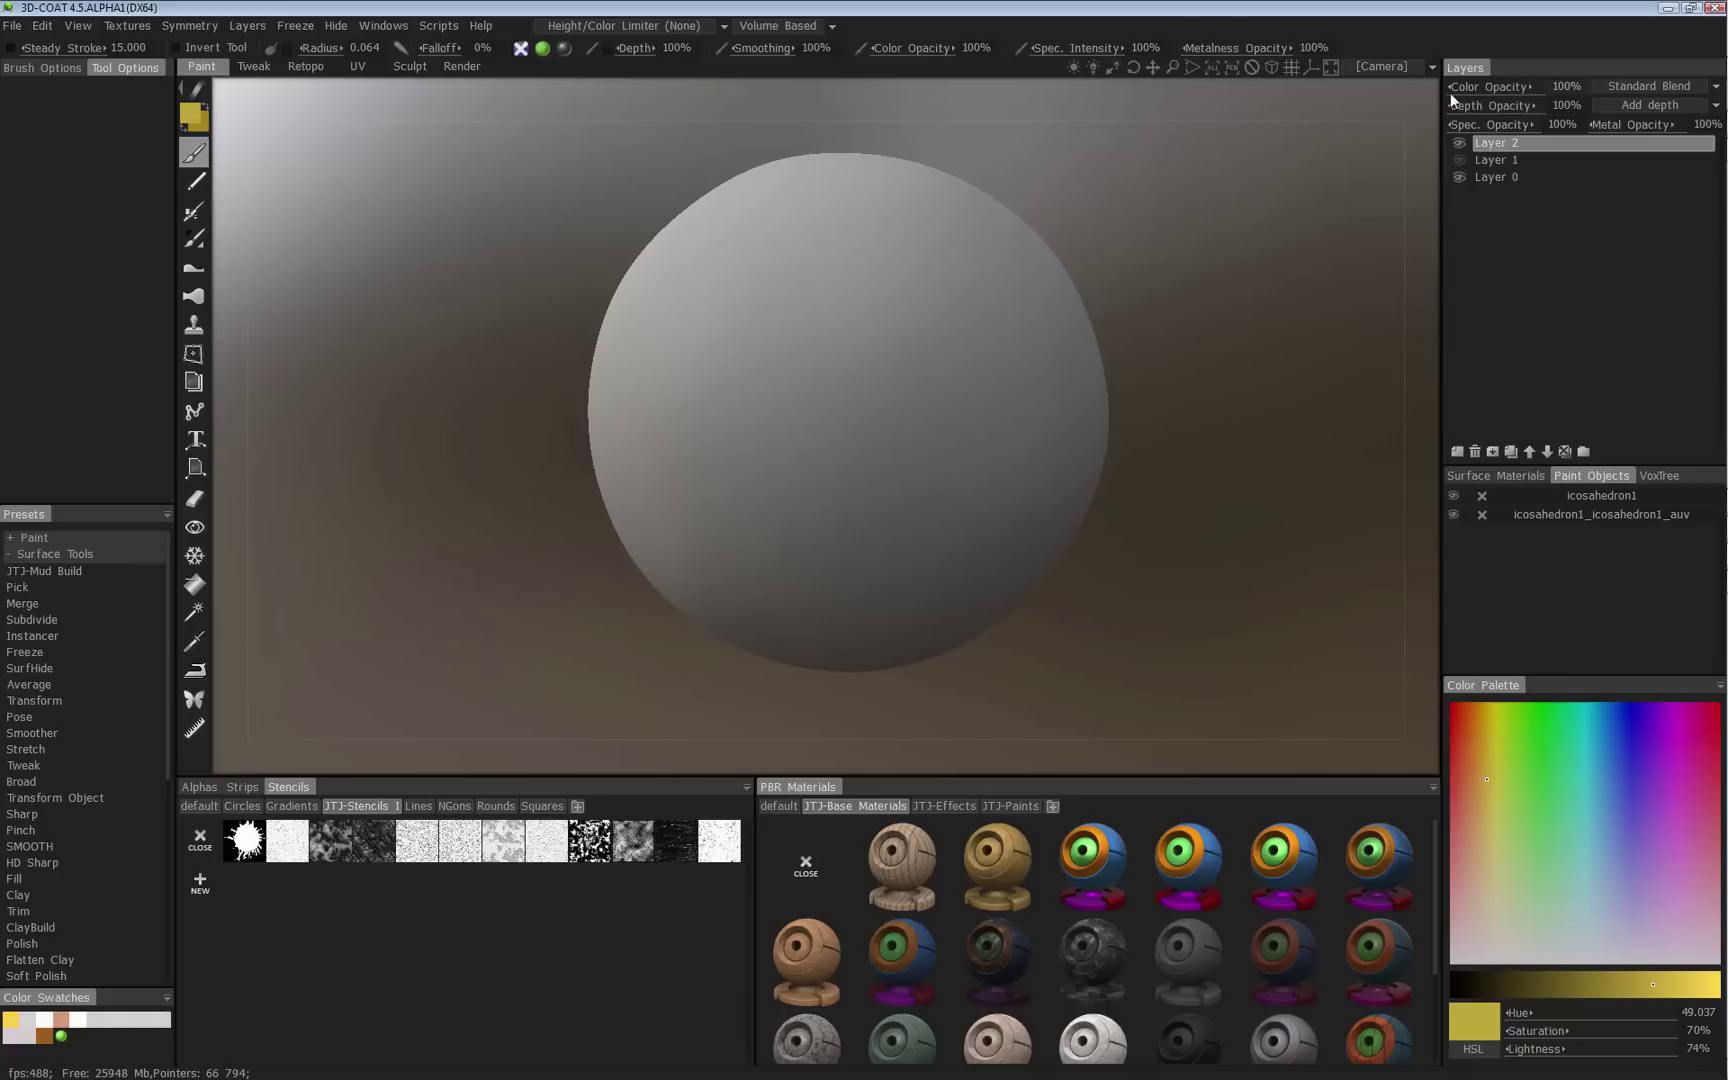
Paint yellow strokes across the sphere with Metalness Opacity lowered to 0%.
mouse_move(876, 326)
left_mouse_down()
mouse_move(845, 297)
mouse_move(870, 440)
mouse_move(795, 380)
mouse_move(880, 300)
mouse_move(935, 290)
mouse_move(920, 540)
mouse_move(896, 526)
mouse_move(855, 570)
mouse_move(810, 395)
left_mouse_up()
mouse_move(712, 320)
left_mouse_down()
mouse_move(715, 470)
mouse_move(745, 320)
mouse_move(775, 442)
mouse_move(815, 300)
mouse_move(835, 370)
mouse_move(775, 525)
mouse_move(720, 460)
left_mouse_up()
left_click_drag(1262, 47, 1230, 47)
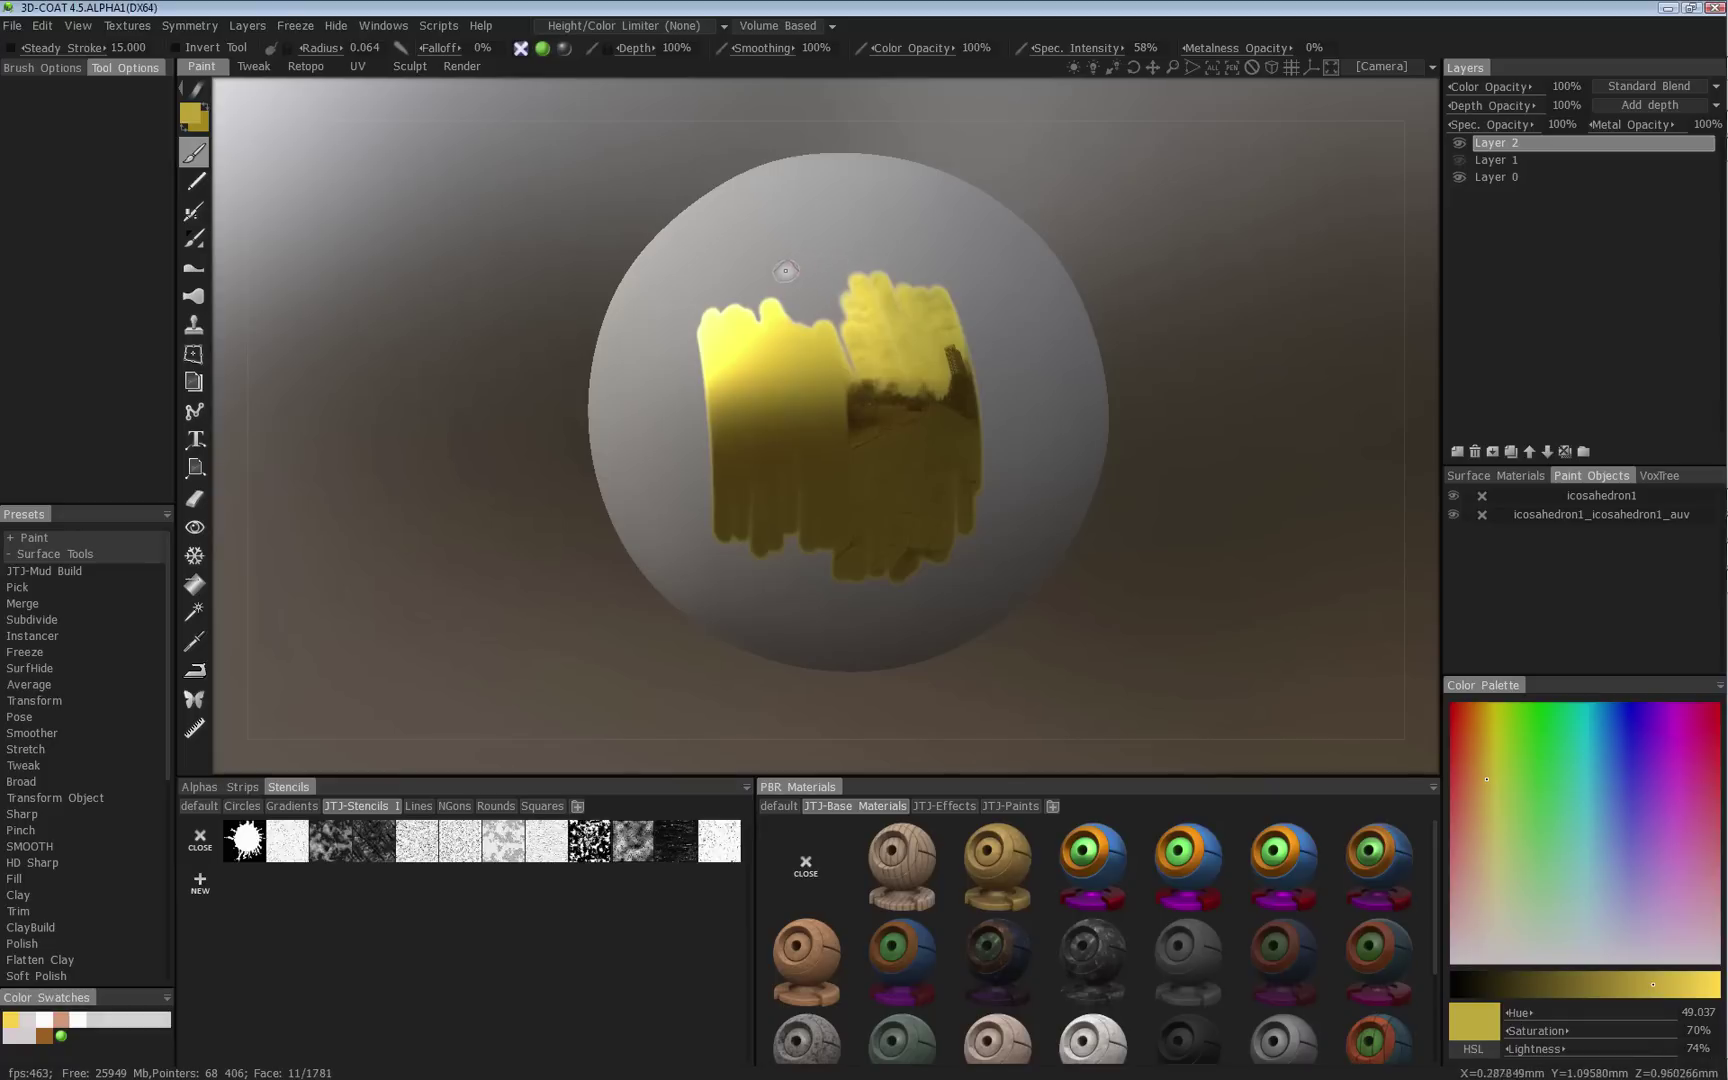
mouse_move(785, 272)
left_mouse_down()
mouse_move(745, 280)
mouse_move(902, 295)
mouse_move(995, 330)
mouse_move(710, 335)
mouse_move(1030, 360)
mouse_move(775, 350)
mouse_move(1040, 390)
left_mouse_up()
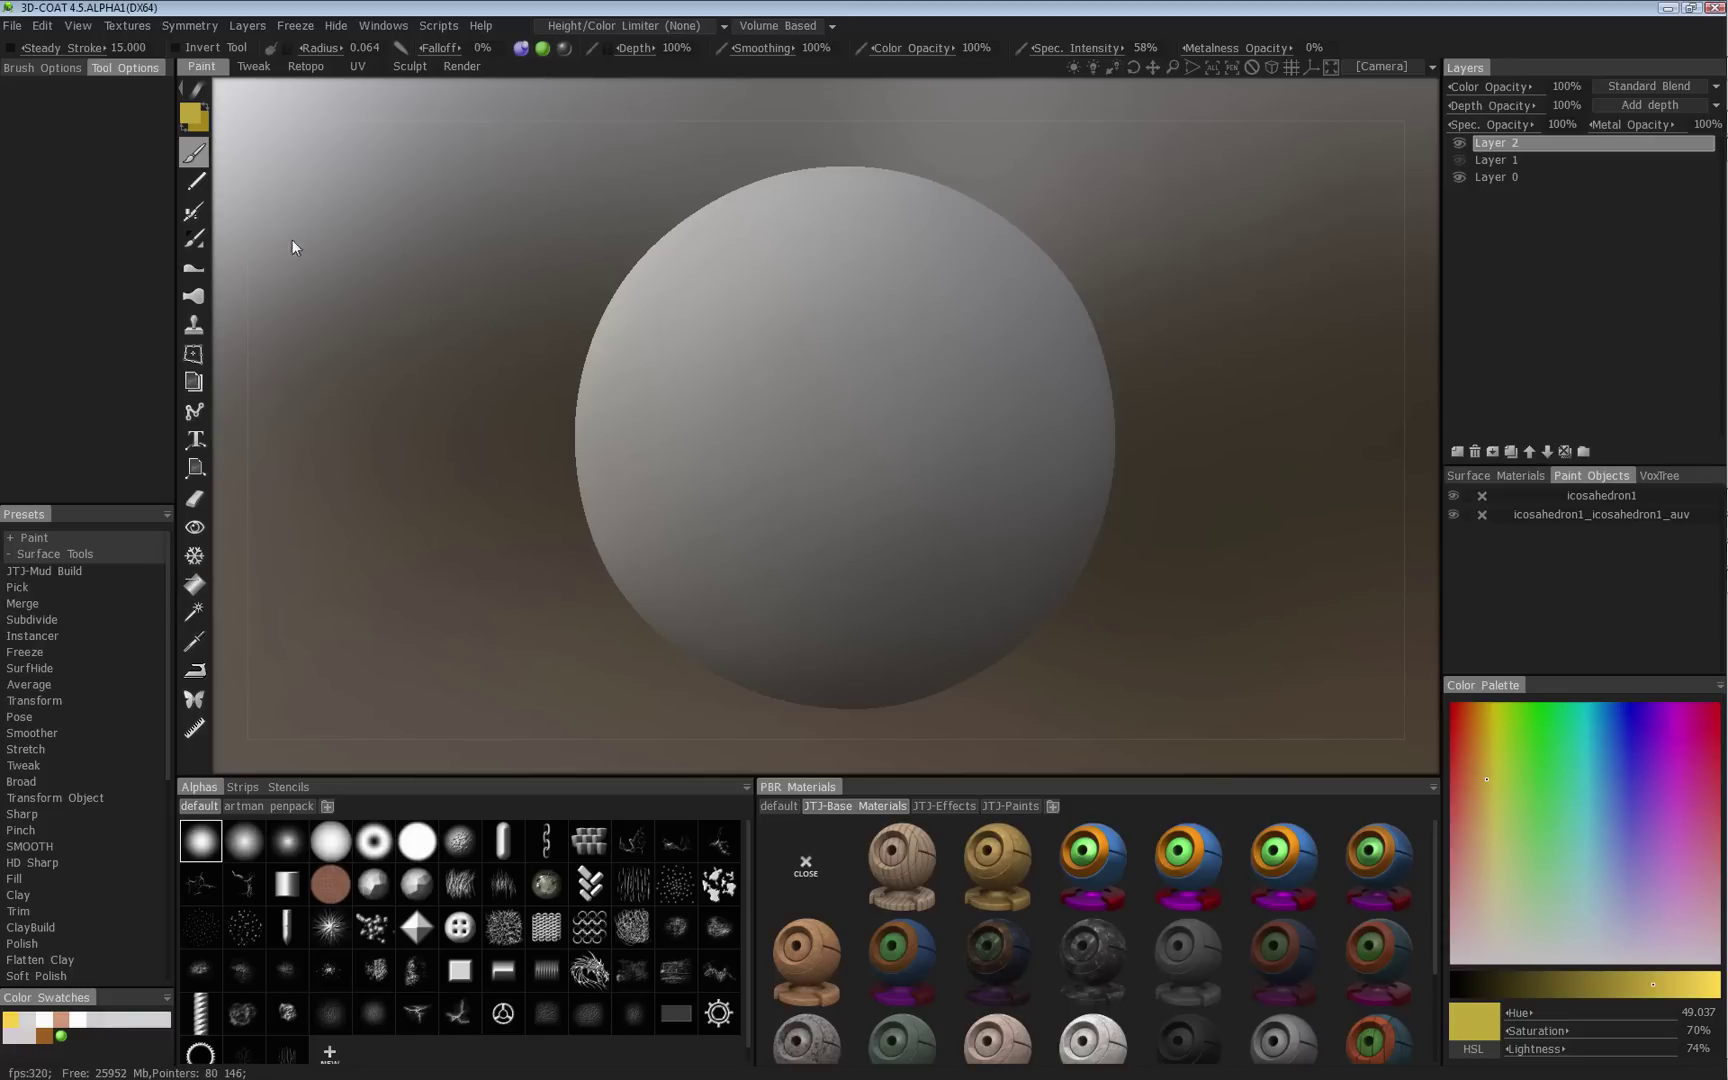
Try the Curves and Text stroke modes, then return to the ordinary Brush tool.
left_click(194, 412)
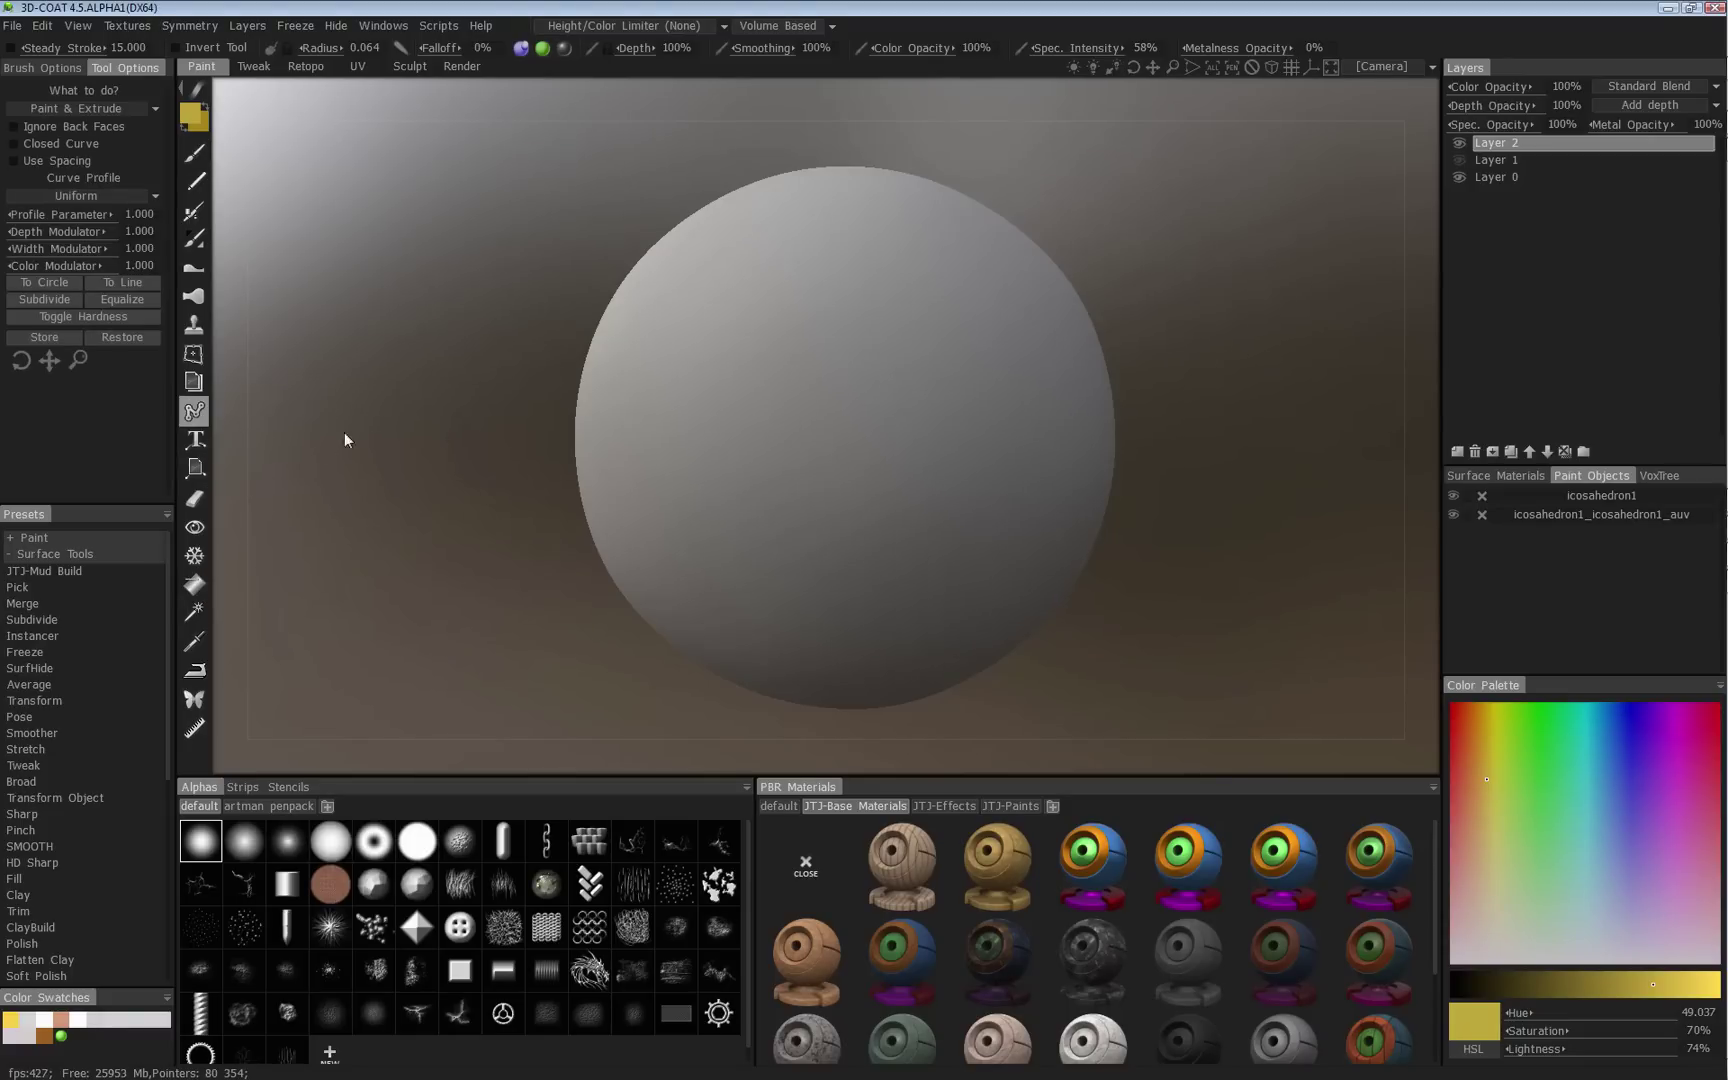
left_click(197, 440)
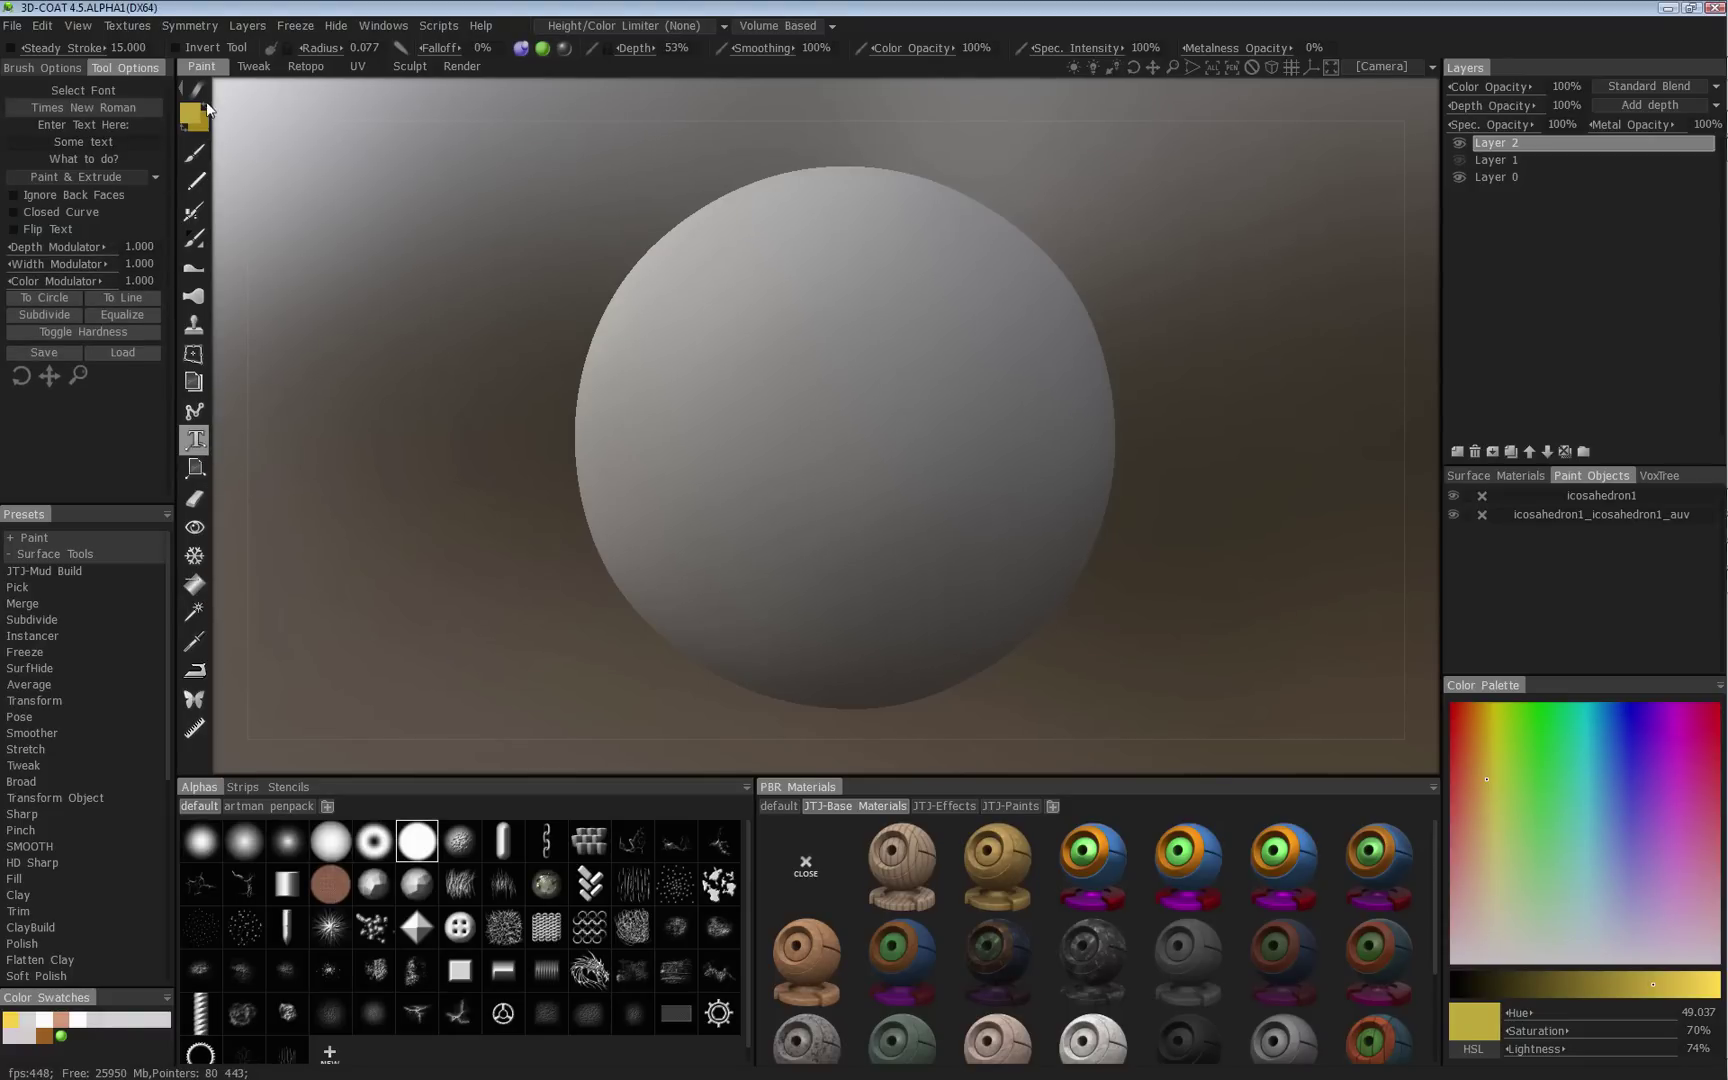
mouse_move(194, 90)
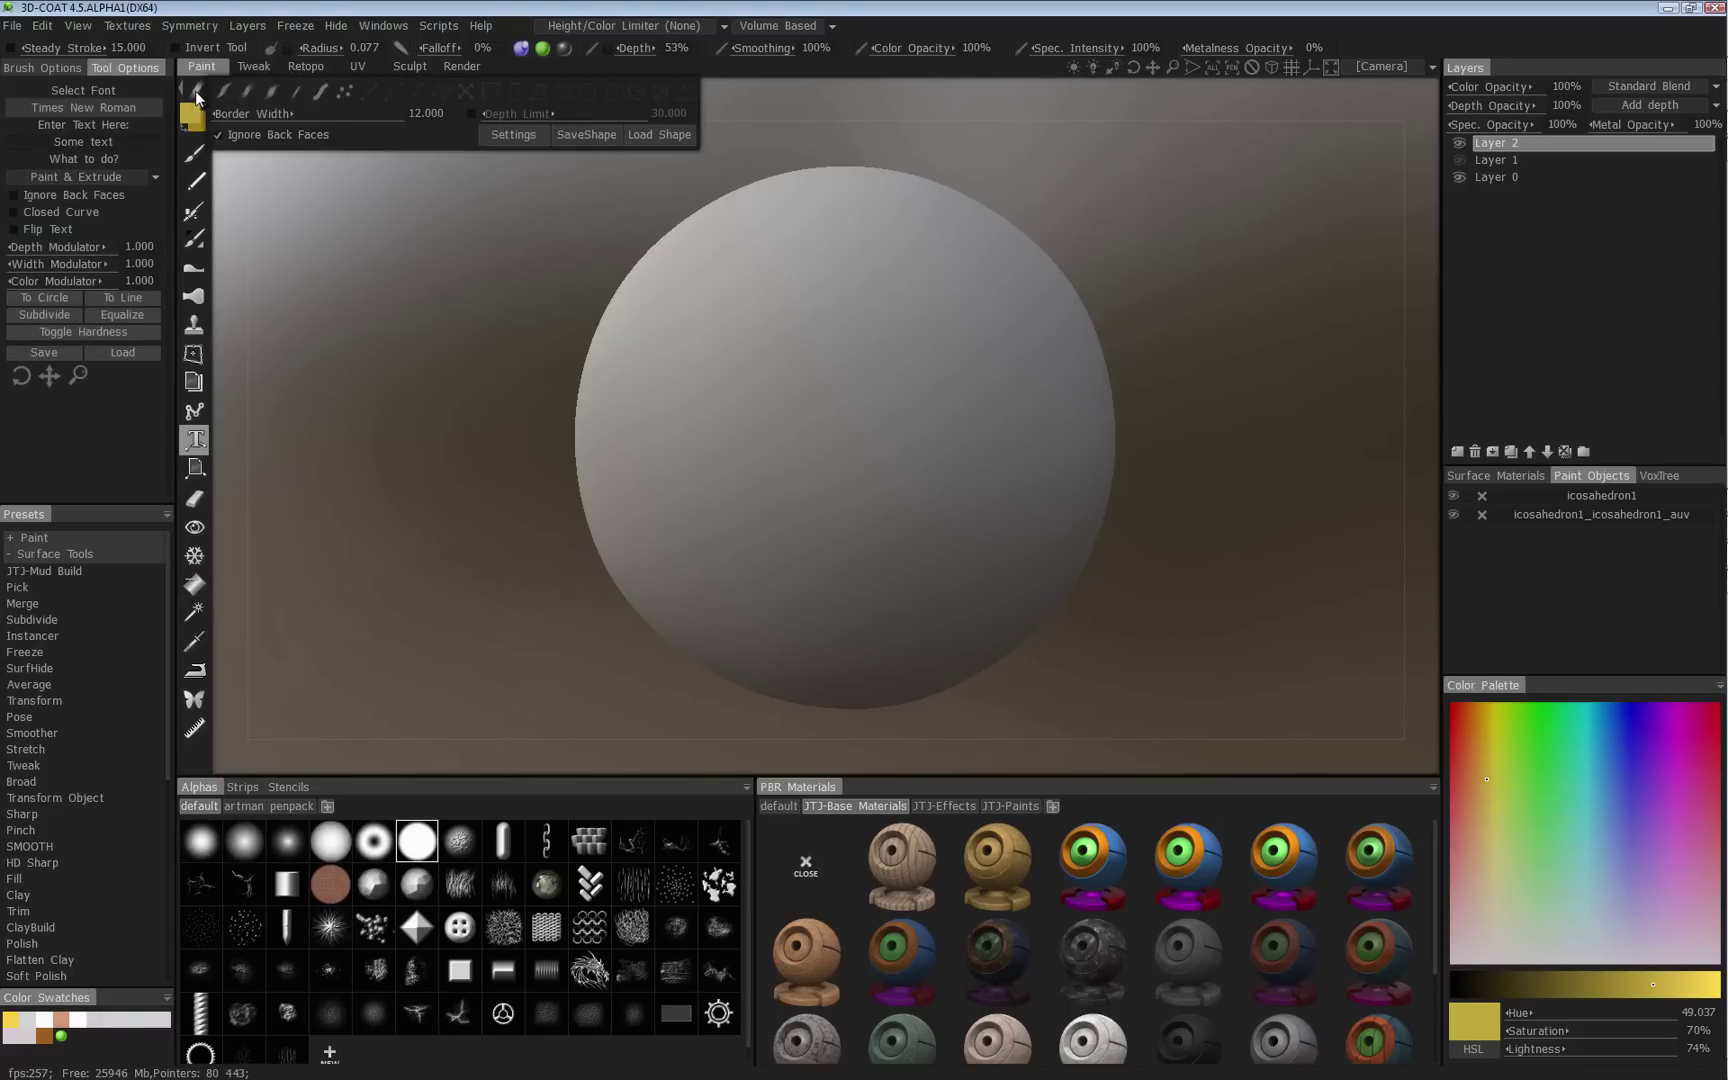
left_click(196, 155)
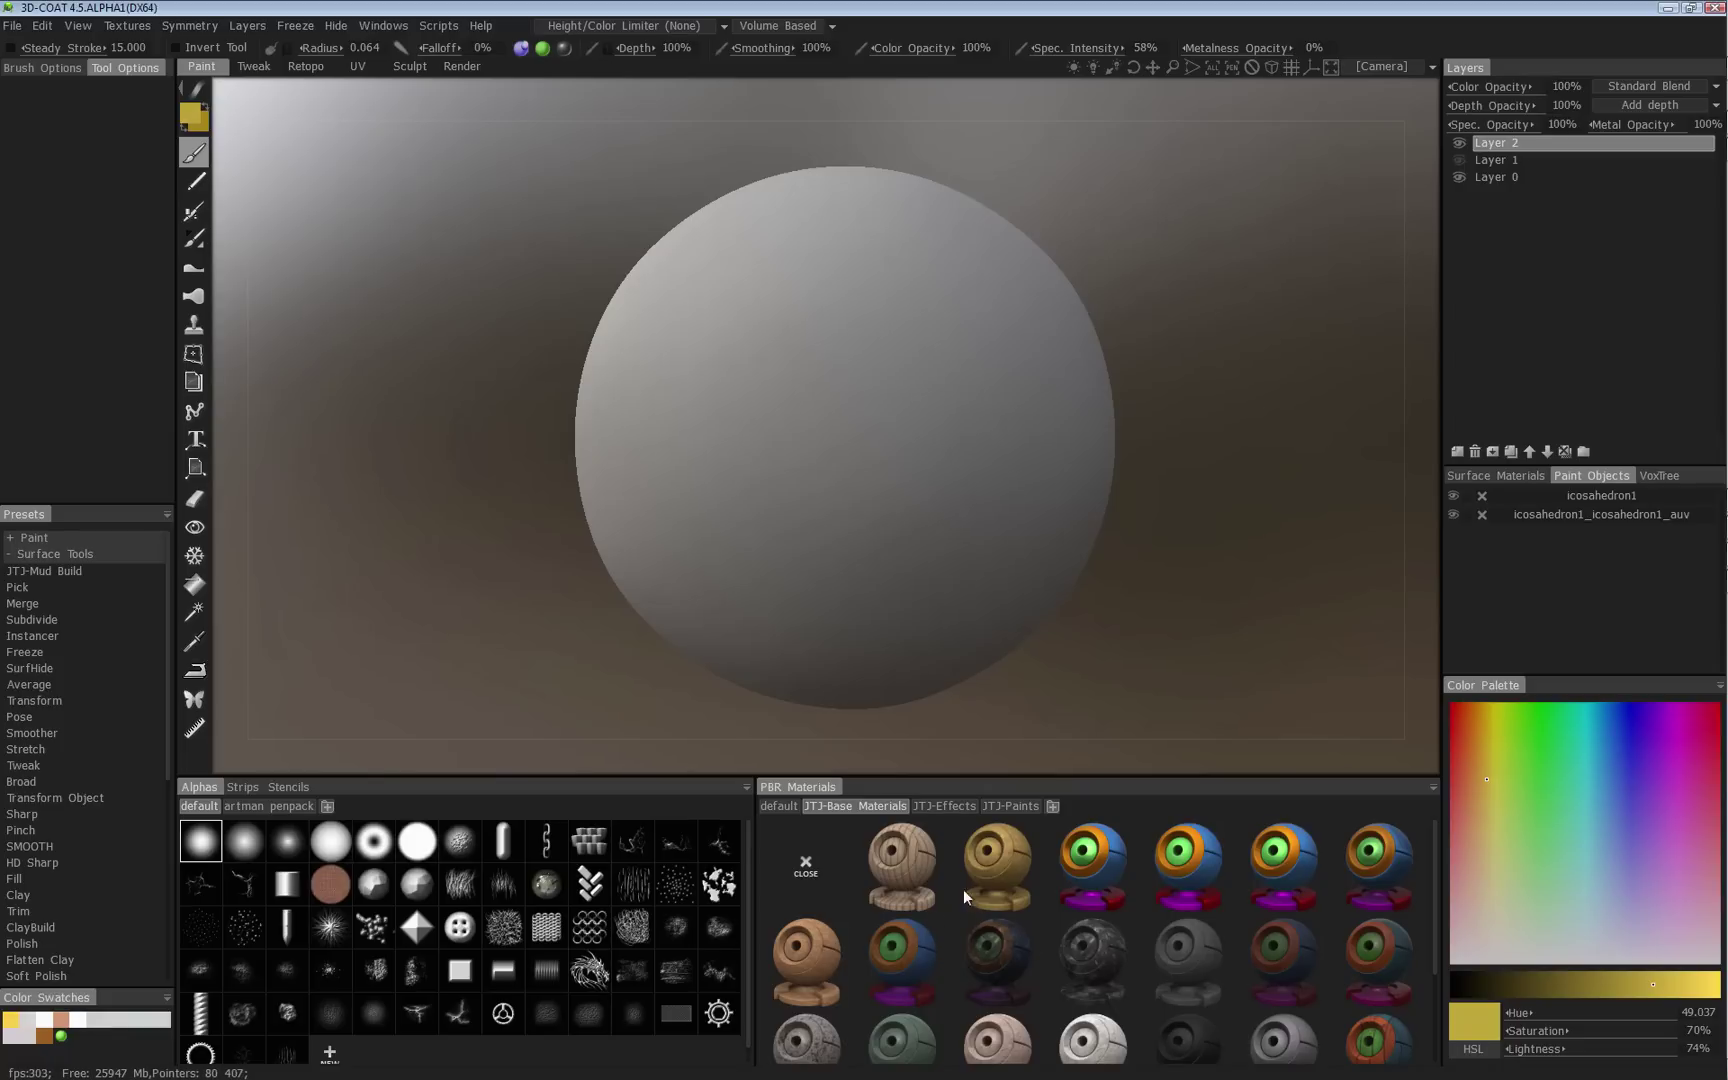
Pick the gold material, set Metalness to 100% and Spec. Intensity to 100, and paint a patch.
left_click(998, 865)
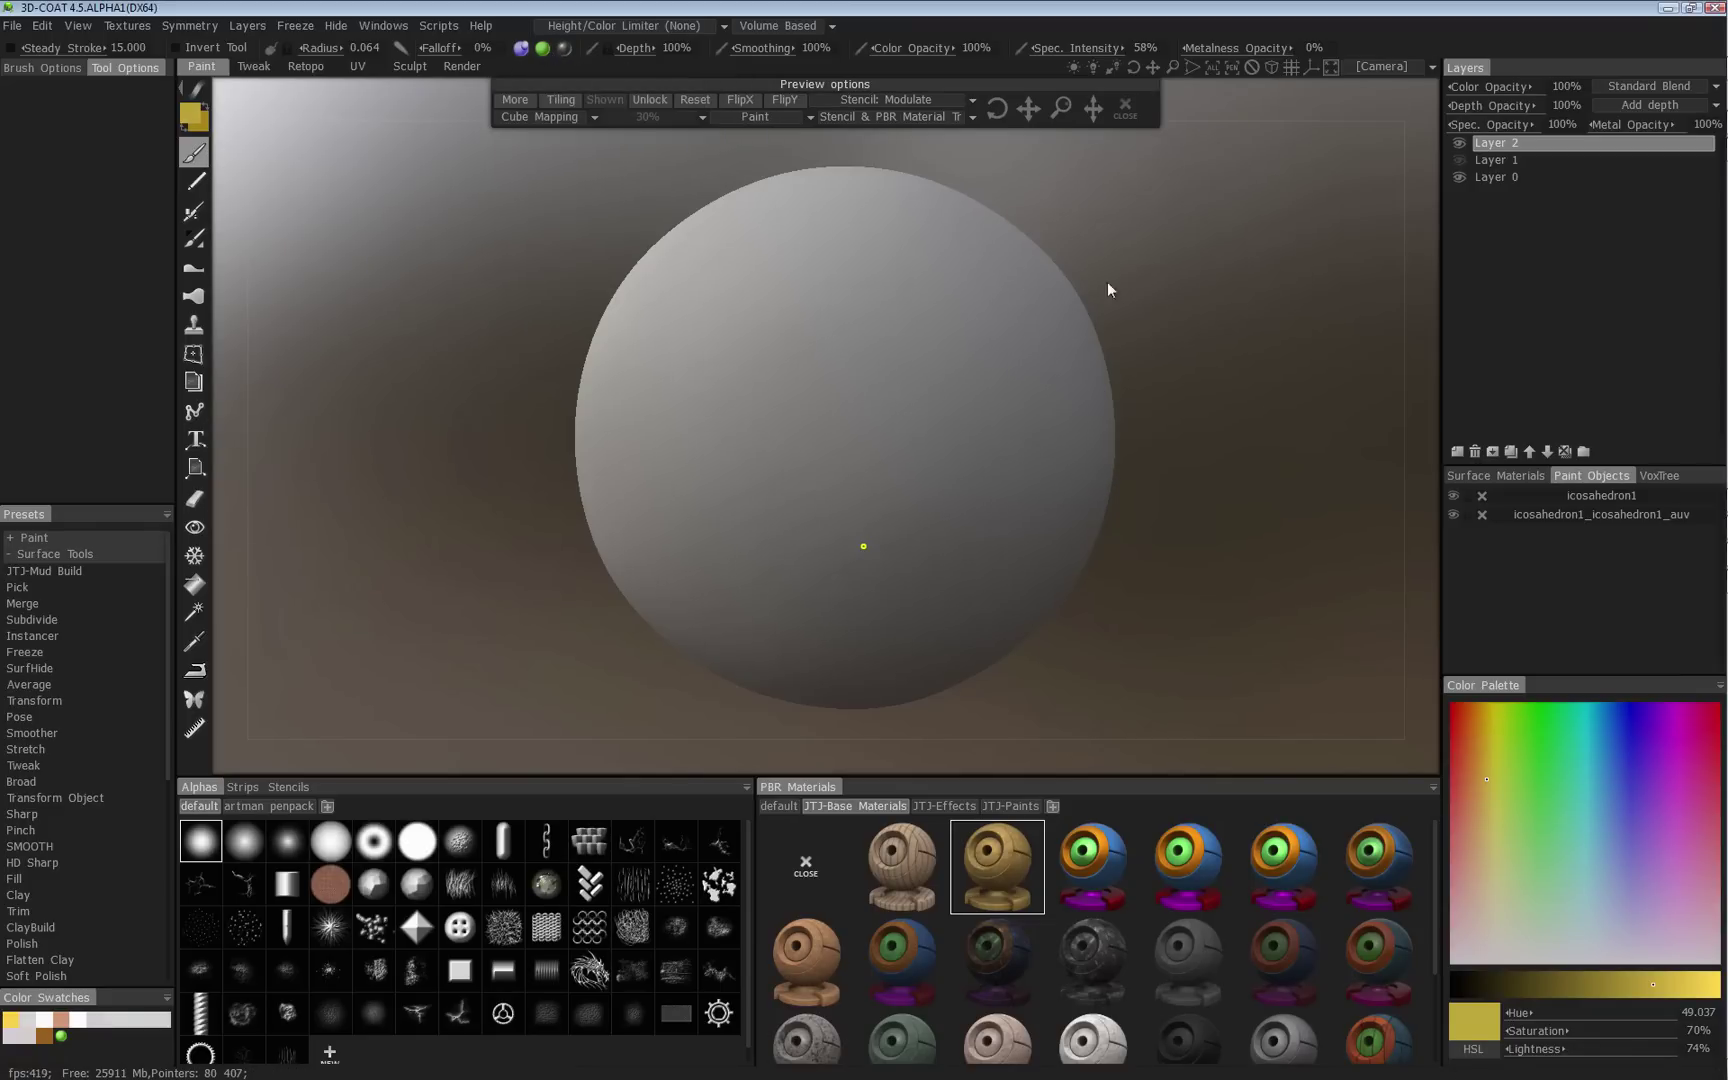
left_click_drag(1240, 48, 1532, 80)
left_click(1141, 48)
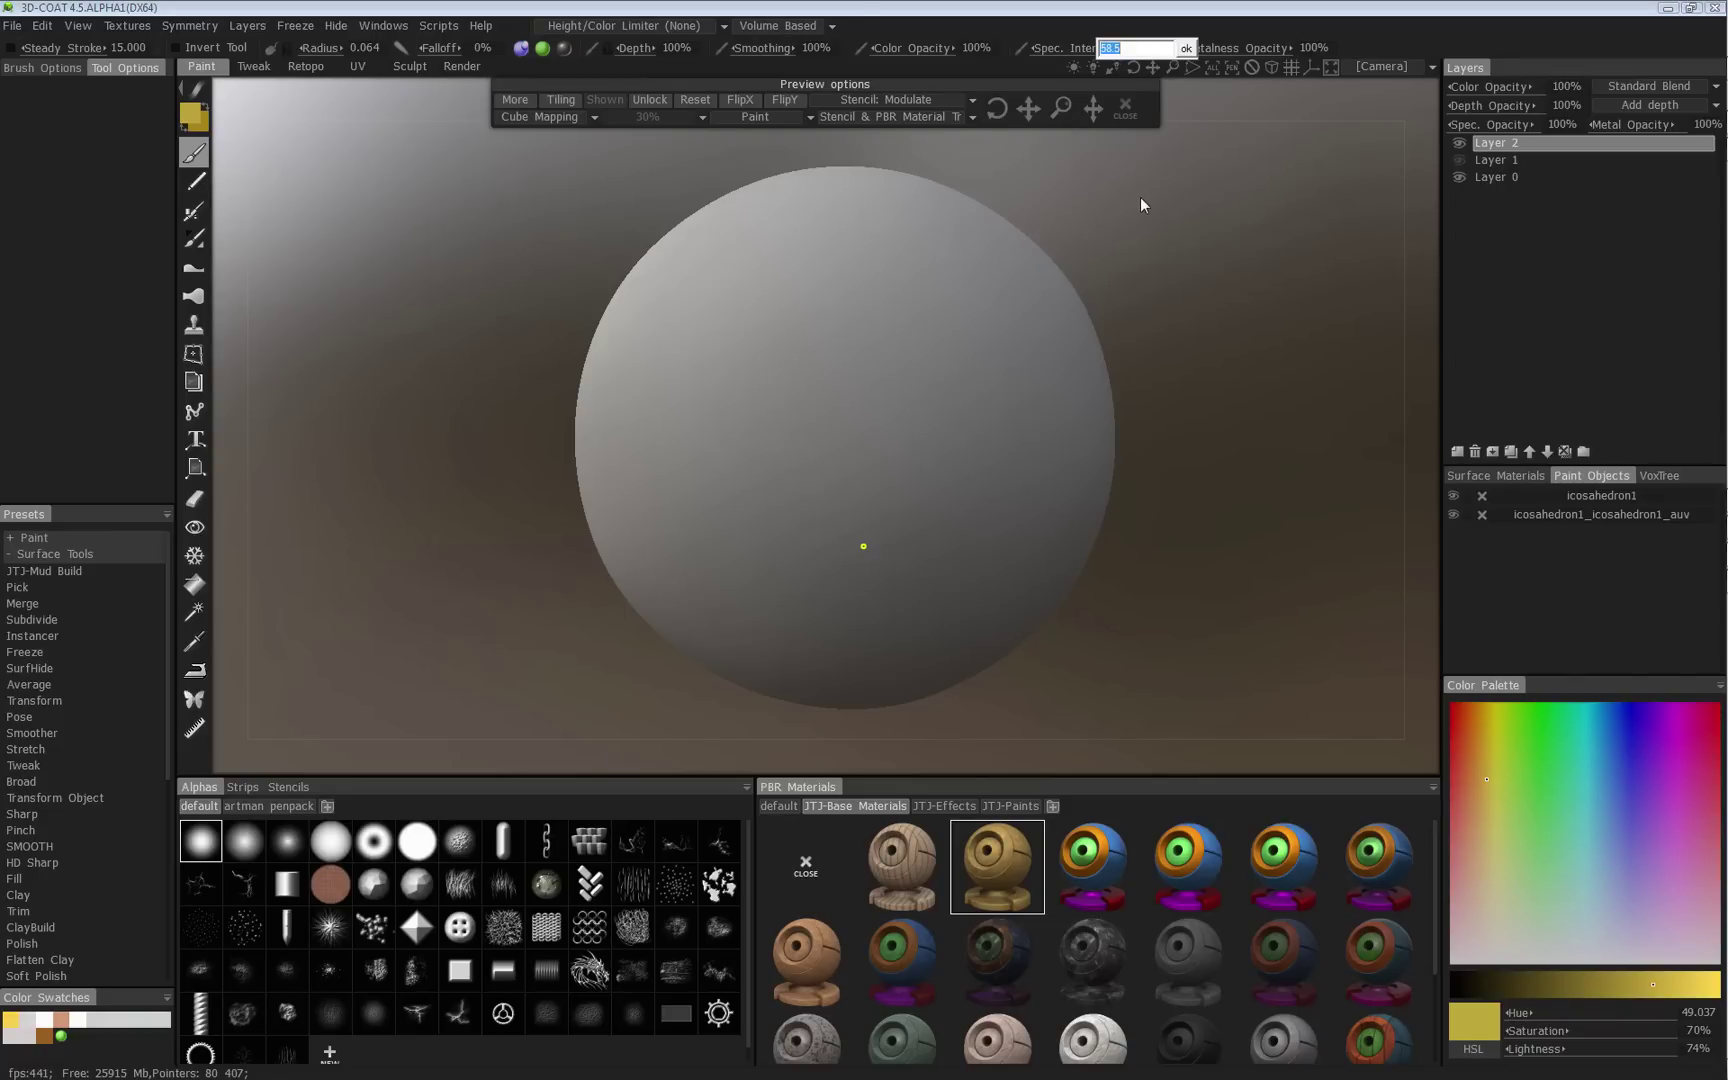
type("100")
key("Return")
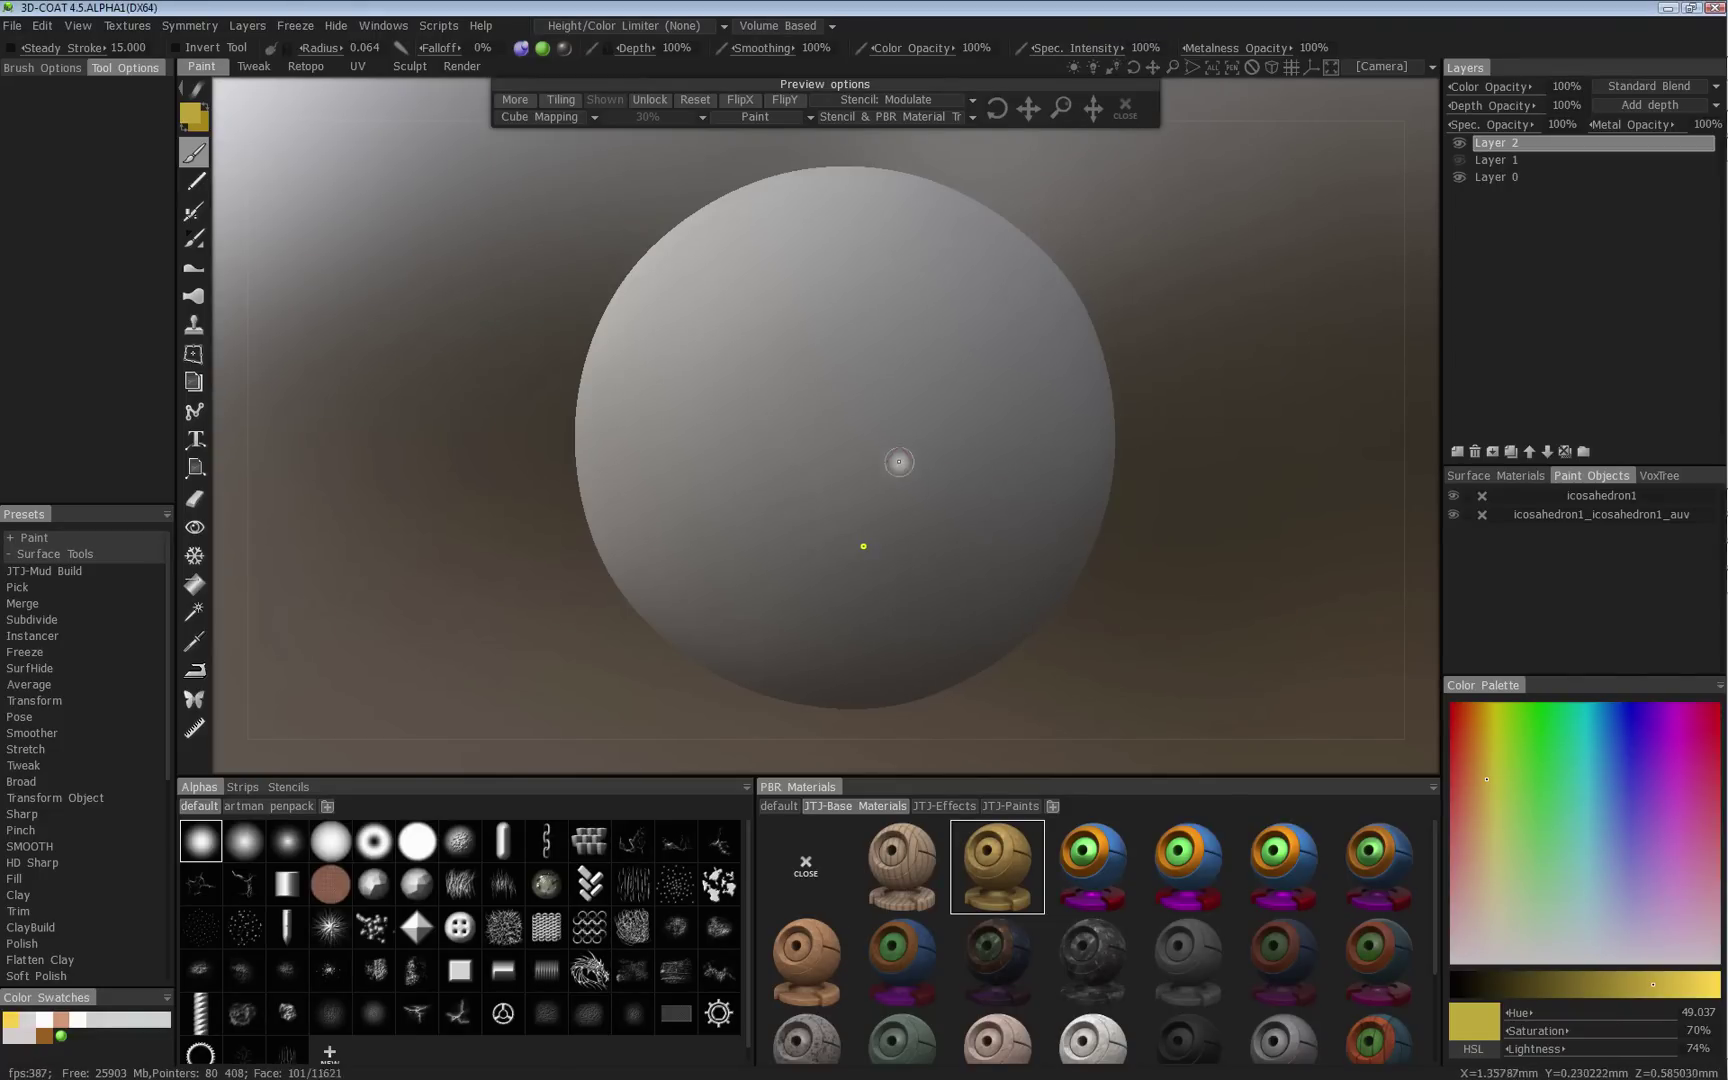
mouse_move(808, 382)
left_mouse_down()
mouse_move(789, 452)
mouse_move(774, 354)
mouse_move(790, 396)
mouse_move(869, 416)
mouse_move(822, 301)
mouse_move(911, 450)
mouse_move(848, 415)
mouse_move(841, 431)
mouse_move(772, 414)
mouse_move(810, 466)
mouse_move(695, 410)
mouse_move(723, 448)
mouse_move(724, 330)
mouse_move(789, 260)
mouse_move(862, 357)
mouse_move(863, 466)
mouse_move(777, 501)
mouse_move(697, 396)
mouse_move(678, 287)
mouse_move(760, 250)
left_mouse_up()
mouse_move(1355, 517)
left_mouse_down()
mouse_move(1154, 379)
mouse_move(1219, 382)
mouse_move(1138, 320)
mouse_move(1100, 330)
mouse_move(1161, 347)
mouse_move(1176, 386)
mouse_move(1246, 401)
mouse_move(1166, 390)
mouse_move(1172, 414)
left_mouse_up()
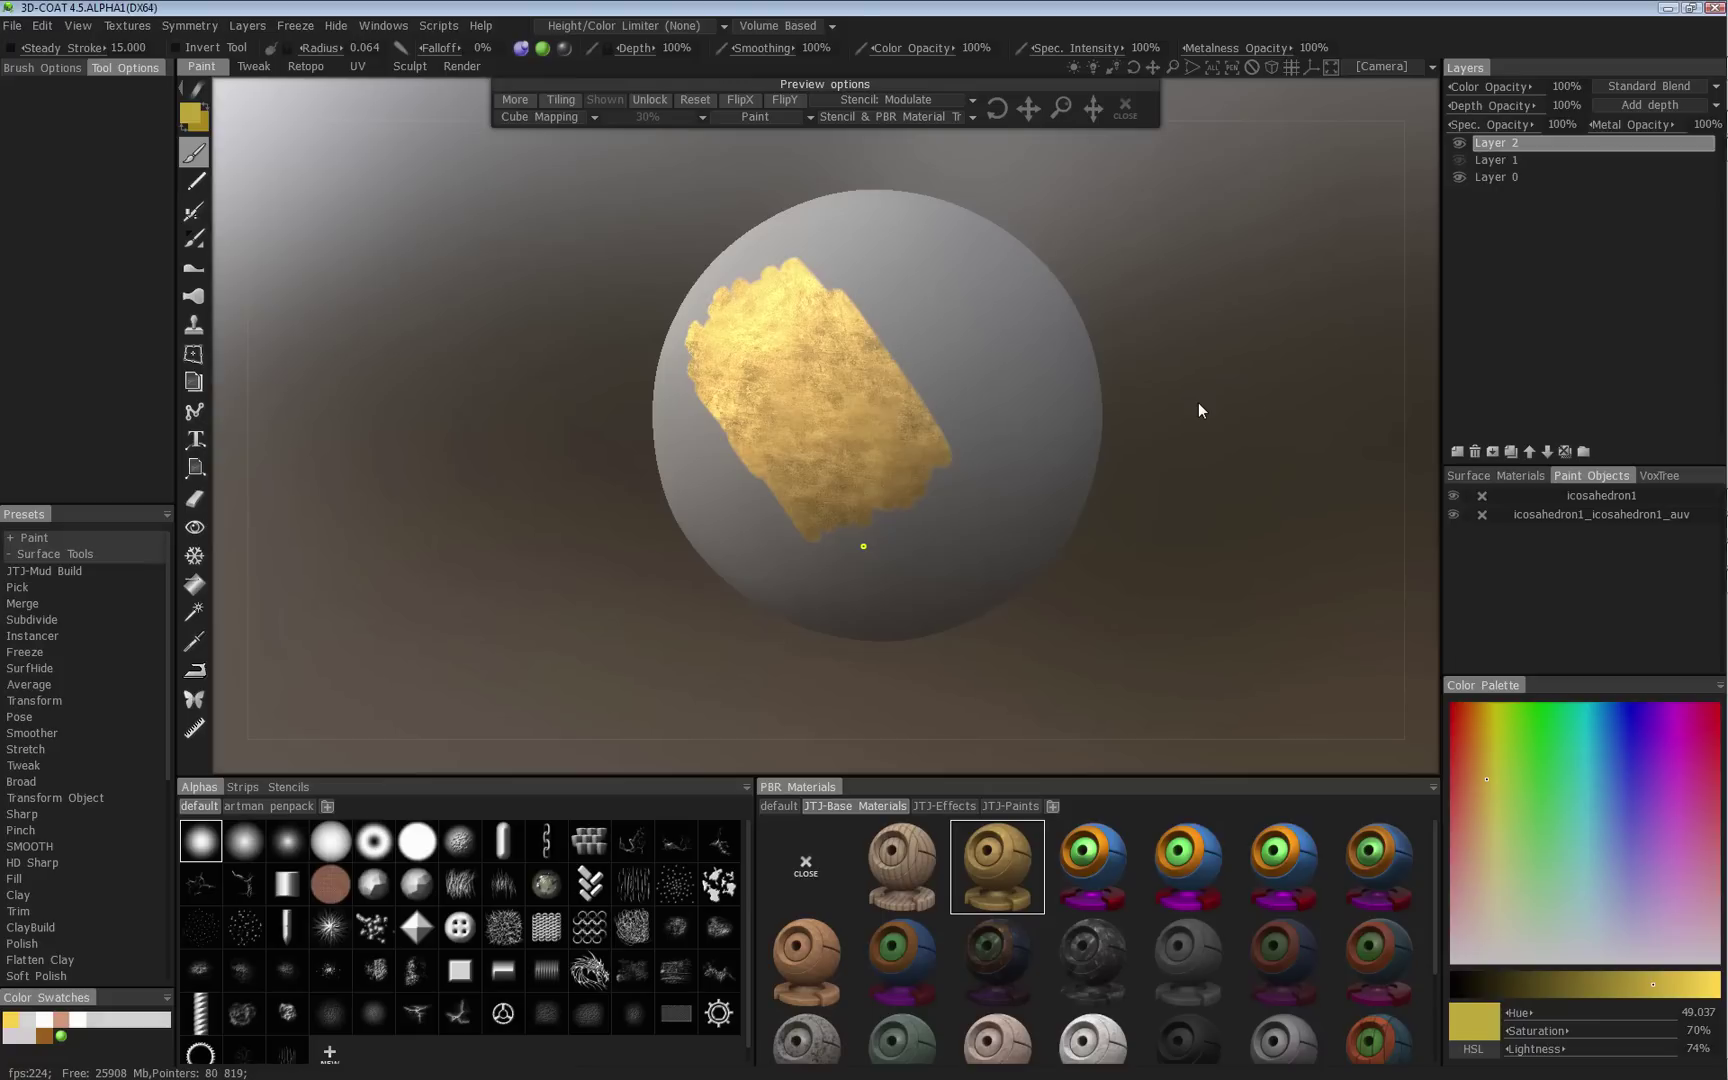
Outline a closed area around the gold patch and fill it with gold paint.
left_click(198, 90)
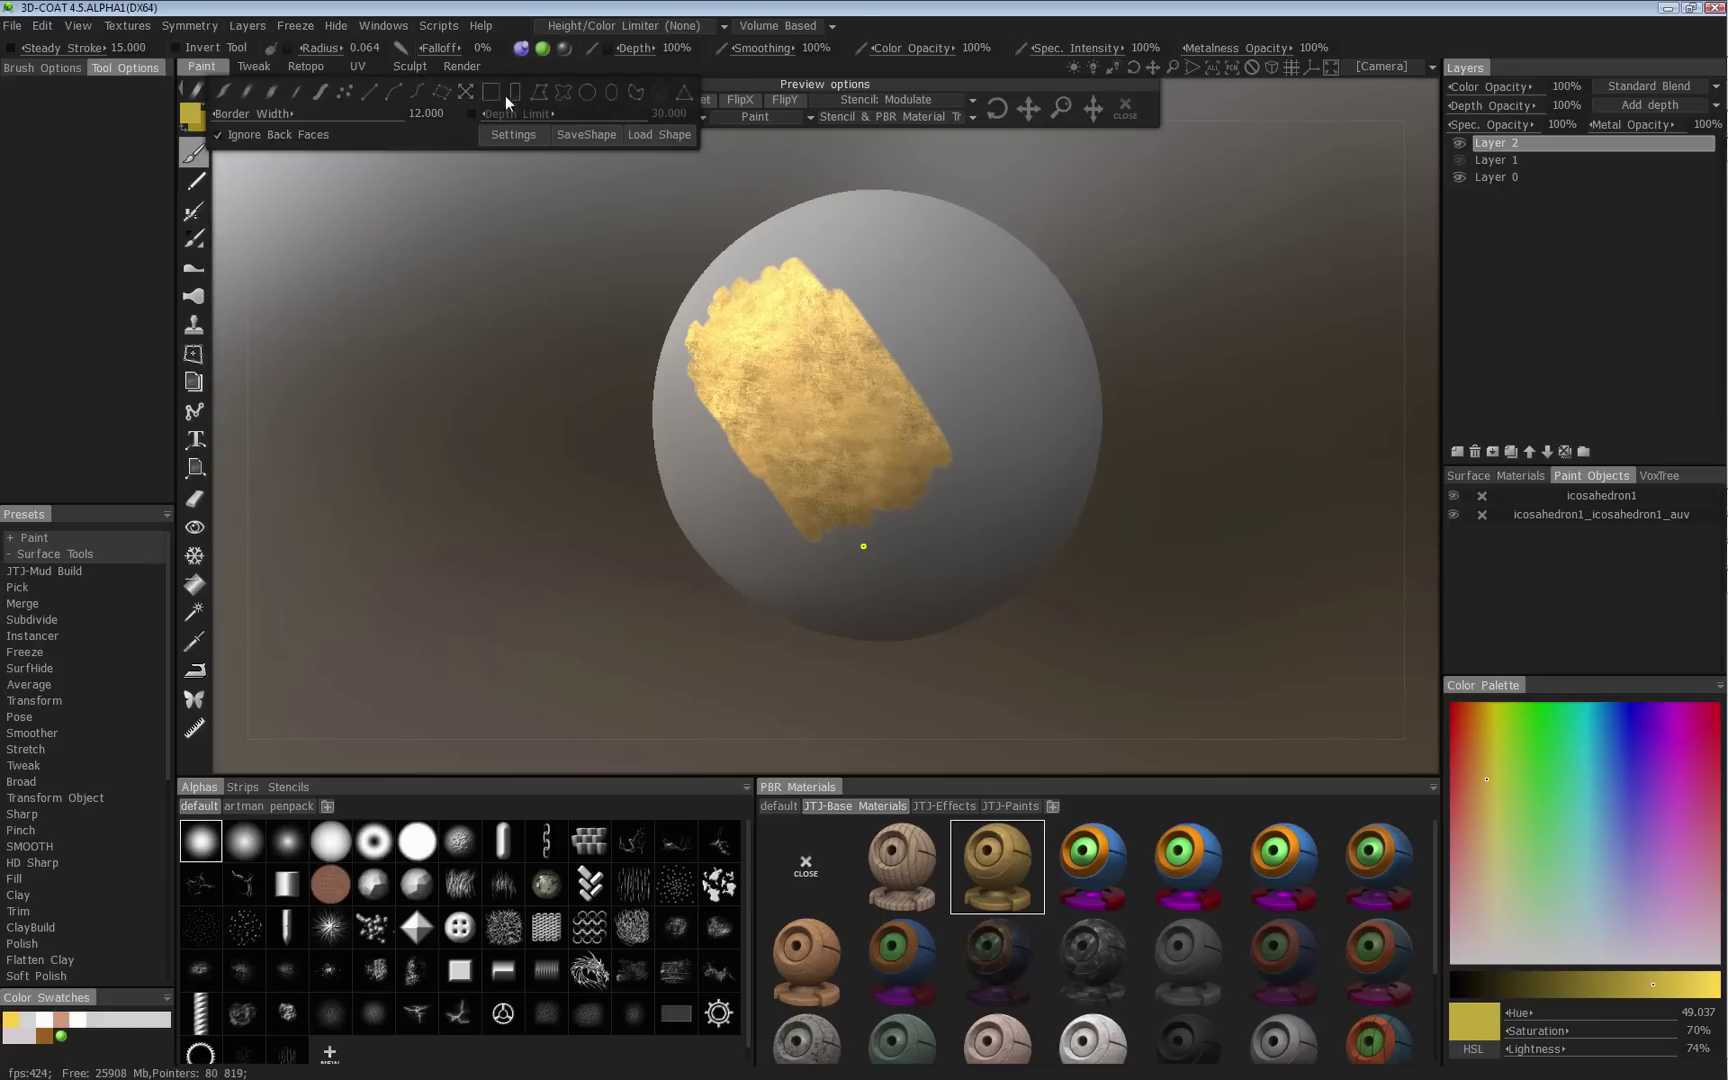
left_click(634, 93)
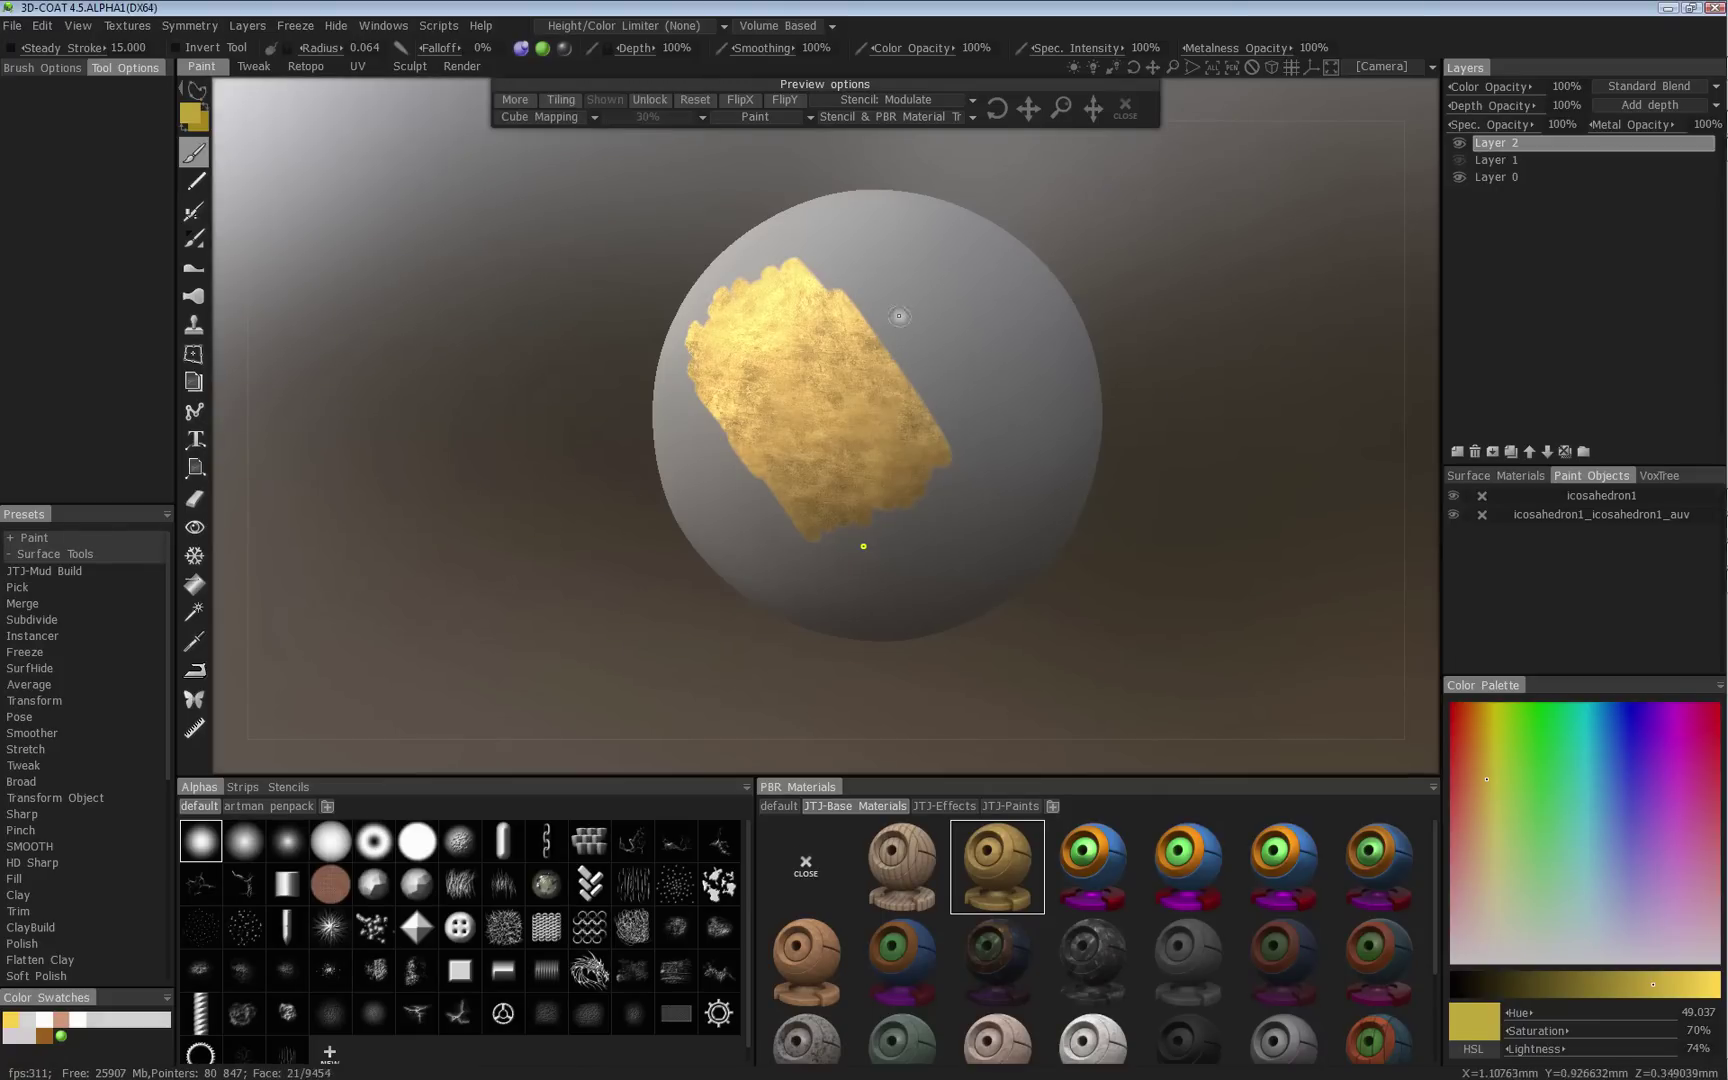
mouse_move(856, 237)
left_mouse_down()
mouse_move(961, 254)
mouse_move(982, 339)
mouse_move(939, 380)
mouse_move(976, 507)
mouse_move(863, 495)
mouse_move(768, 270)
left_mouse_up()
right_click(1000, 208)
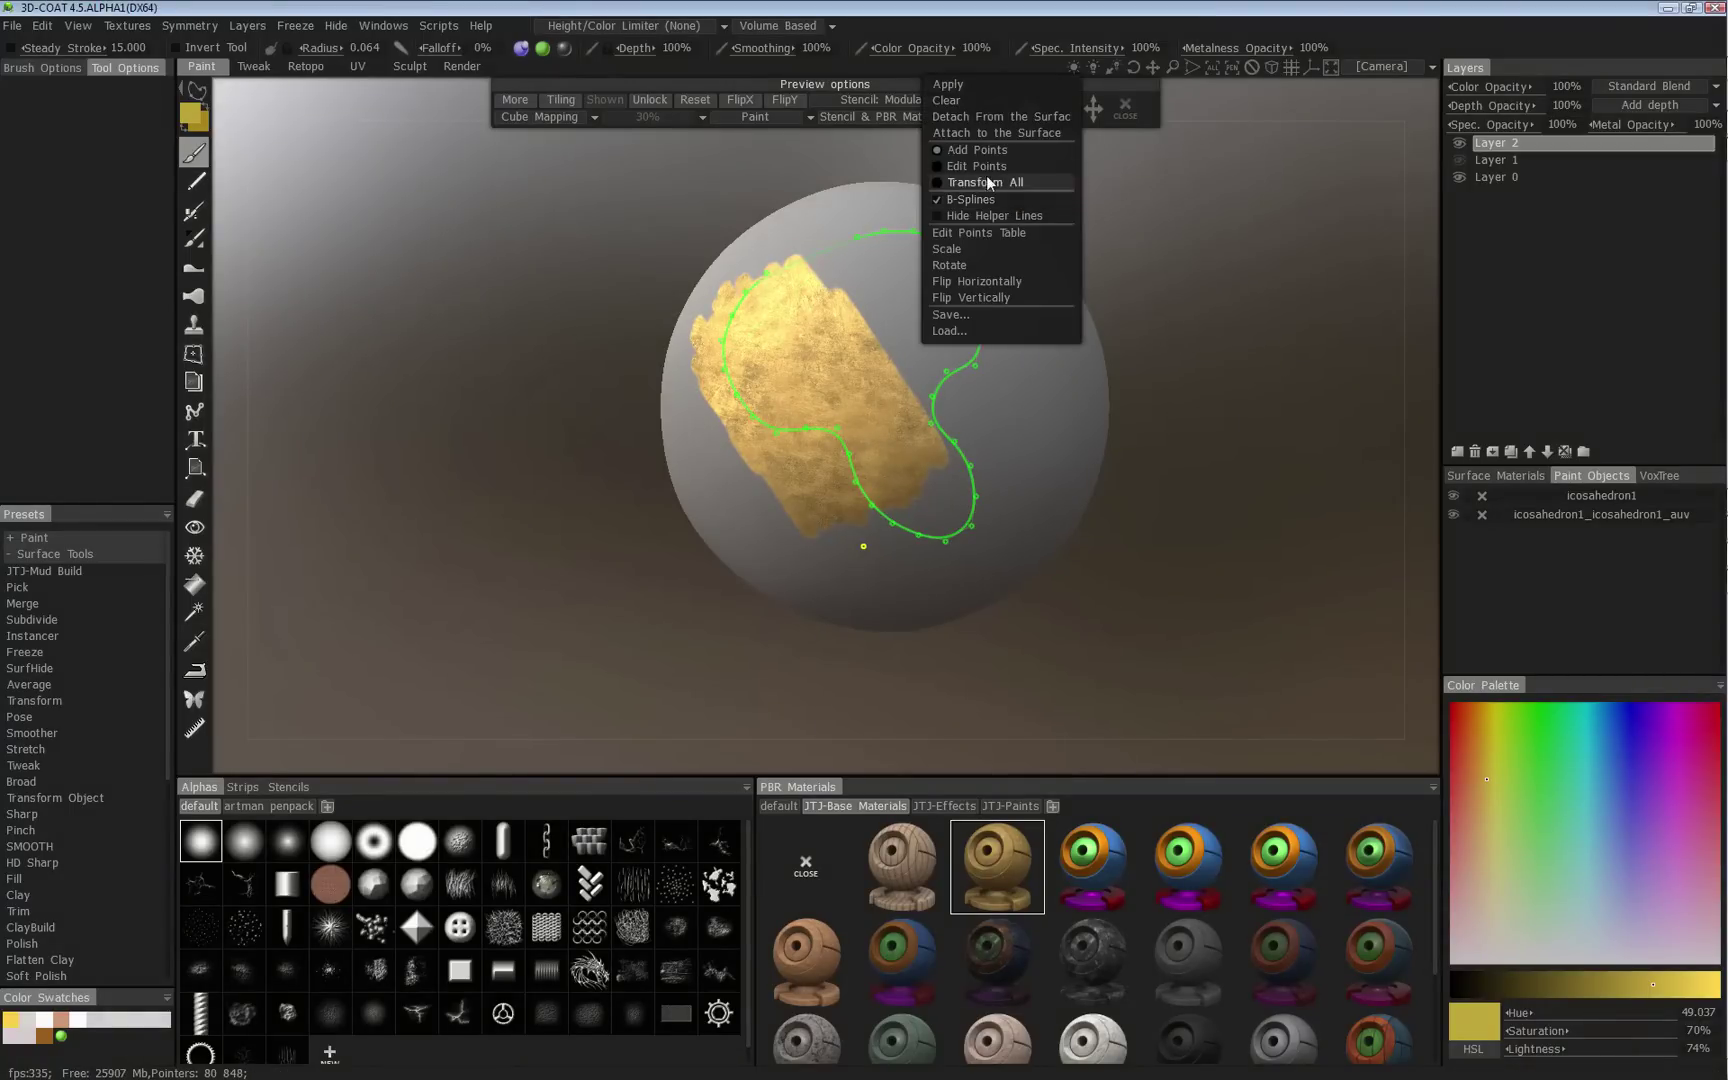
left_click(990, 166)
key("Return")
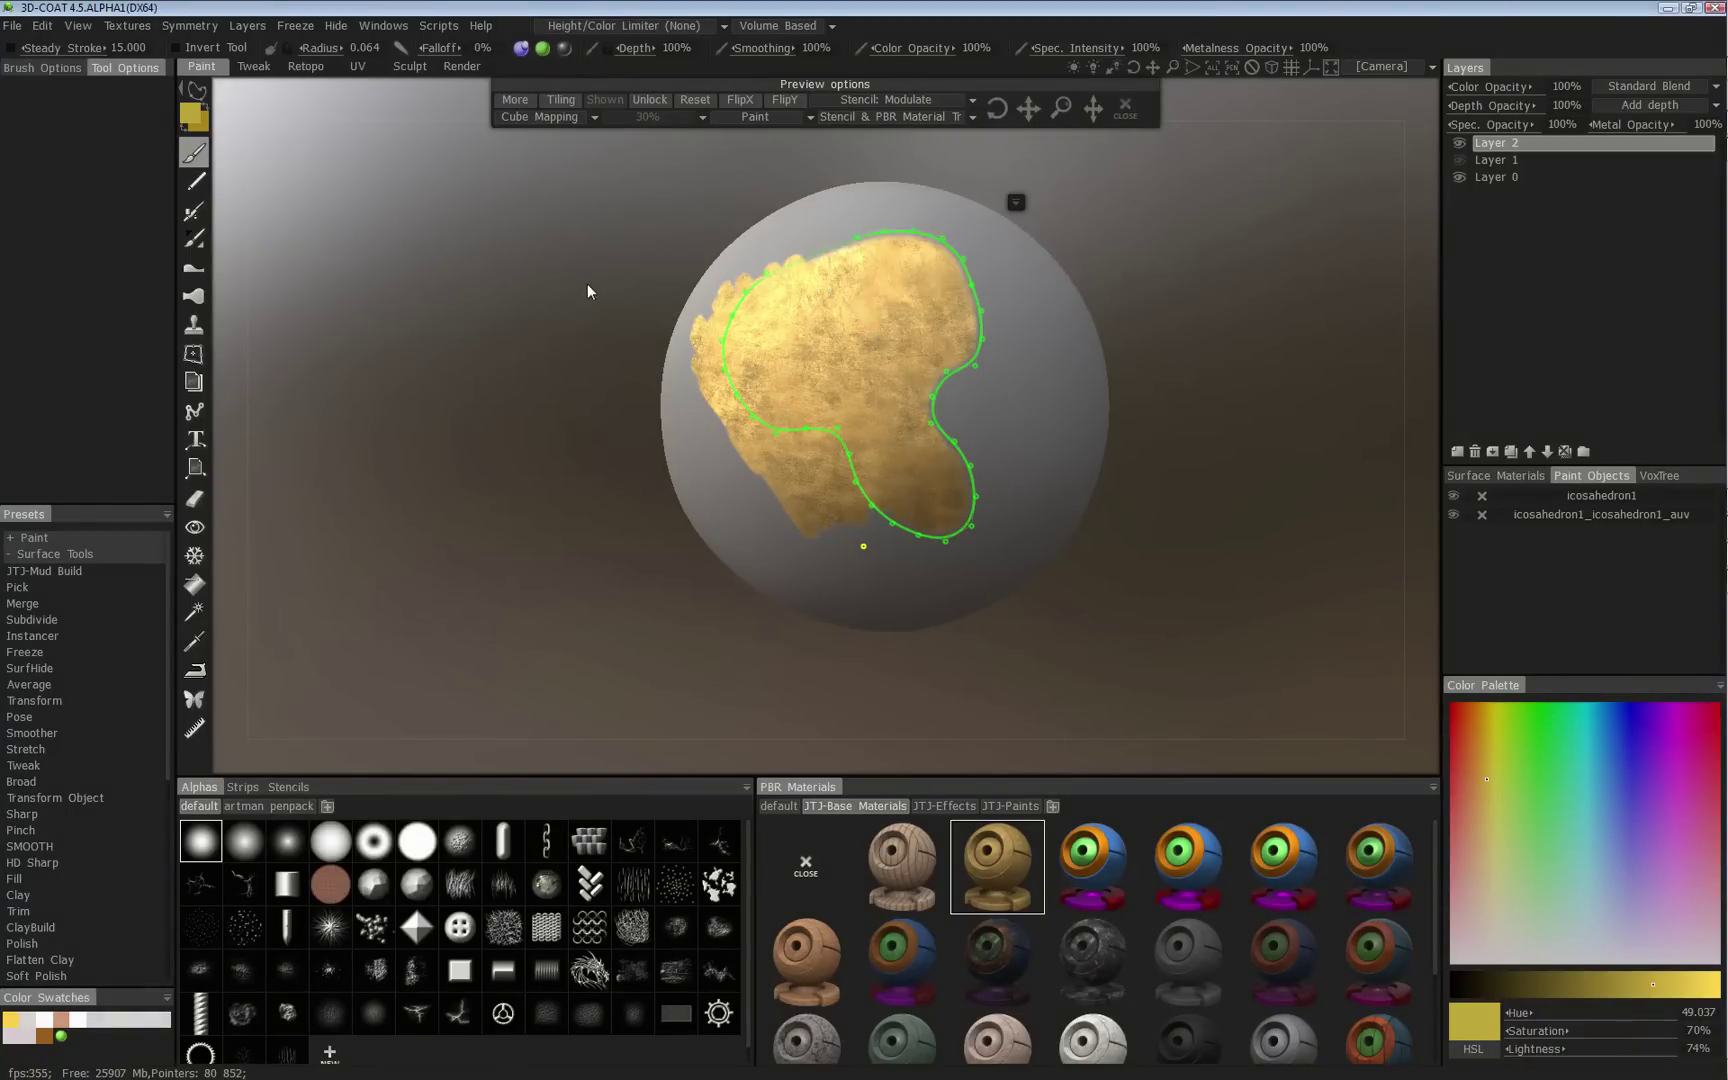
Paint bronze across the sphere from the left view through the crack stencil, then turn the stencil off.
right_click_drag(617, 259, 316, 701)
scroll(687, 282, "up", 2)
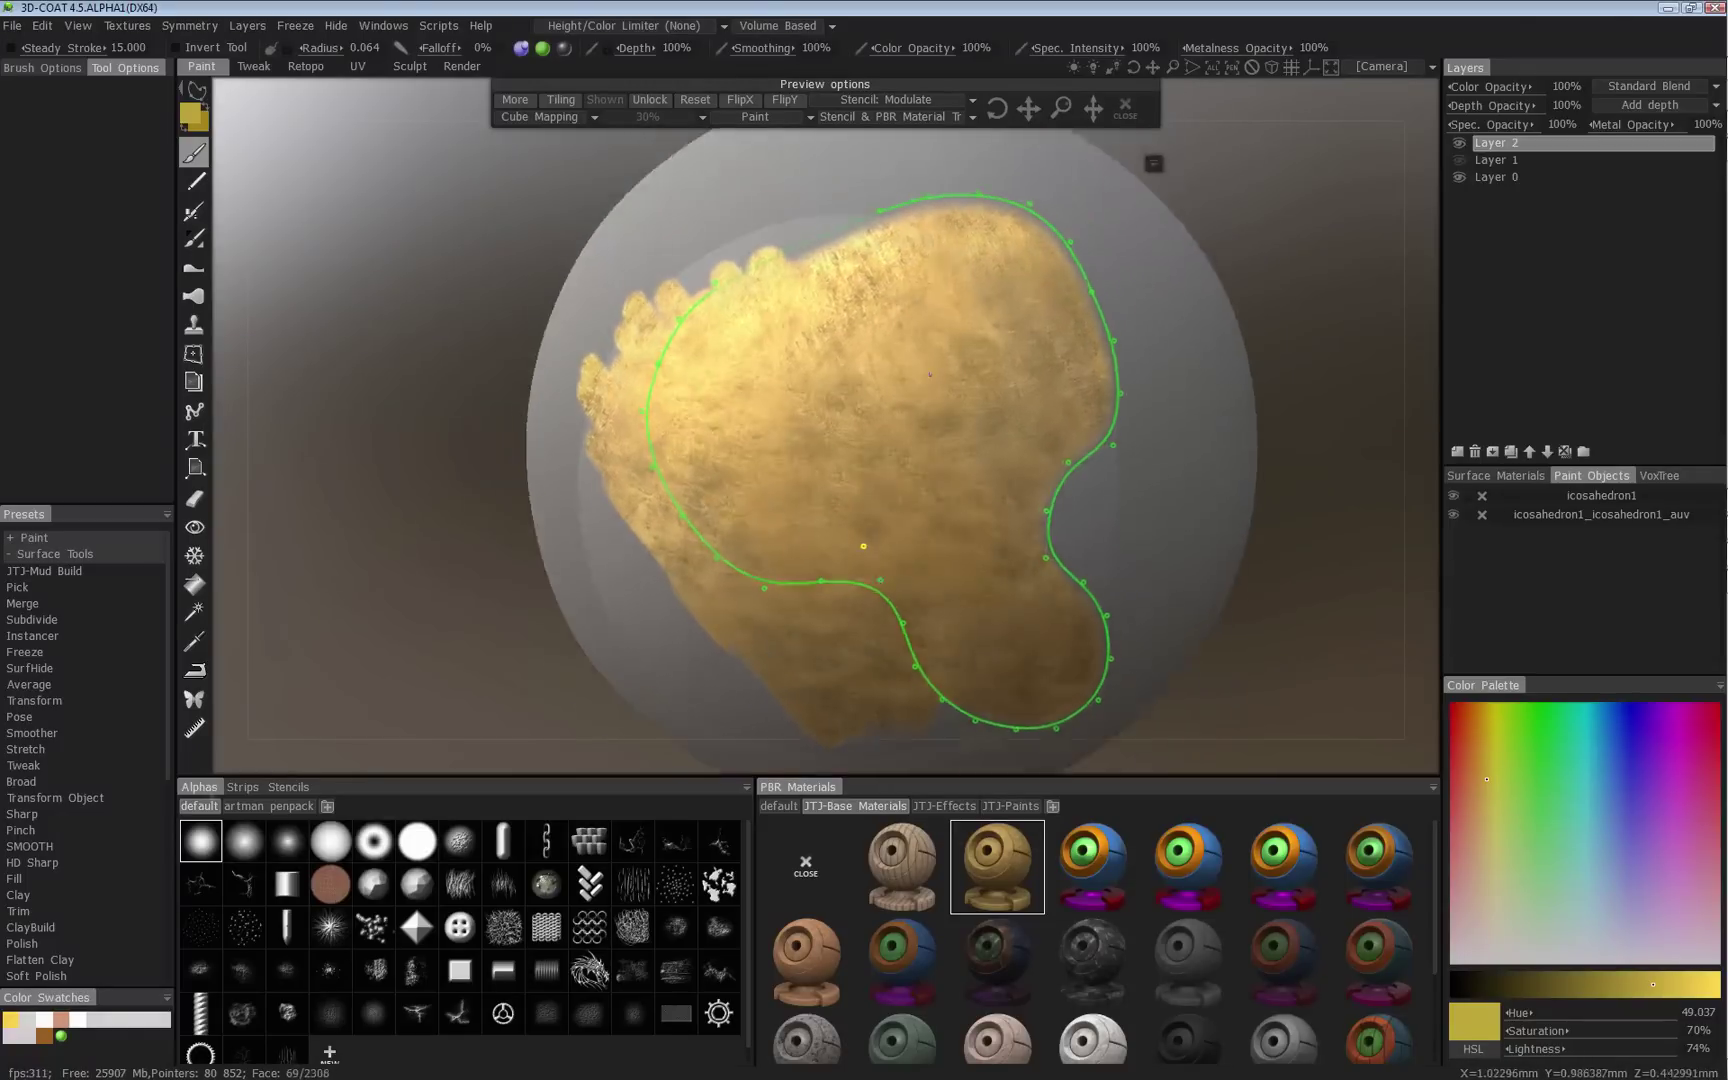
scroll(316, 701, "up", 2)
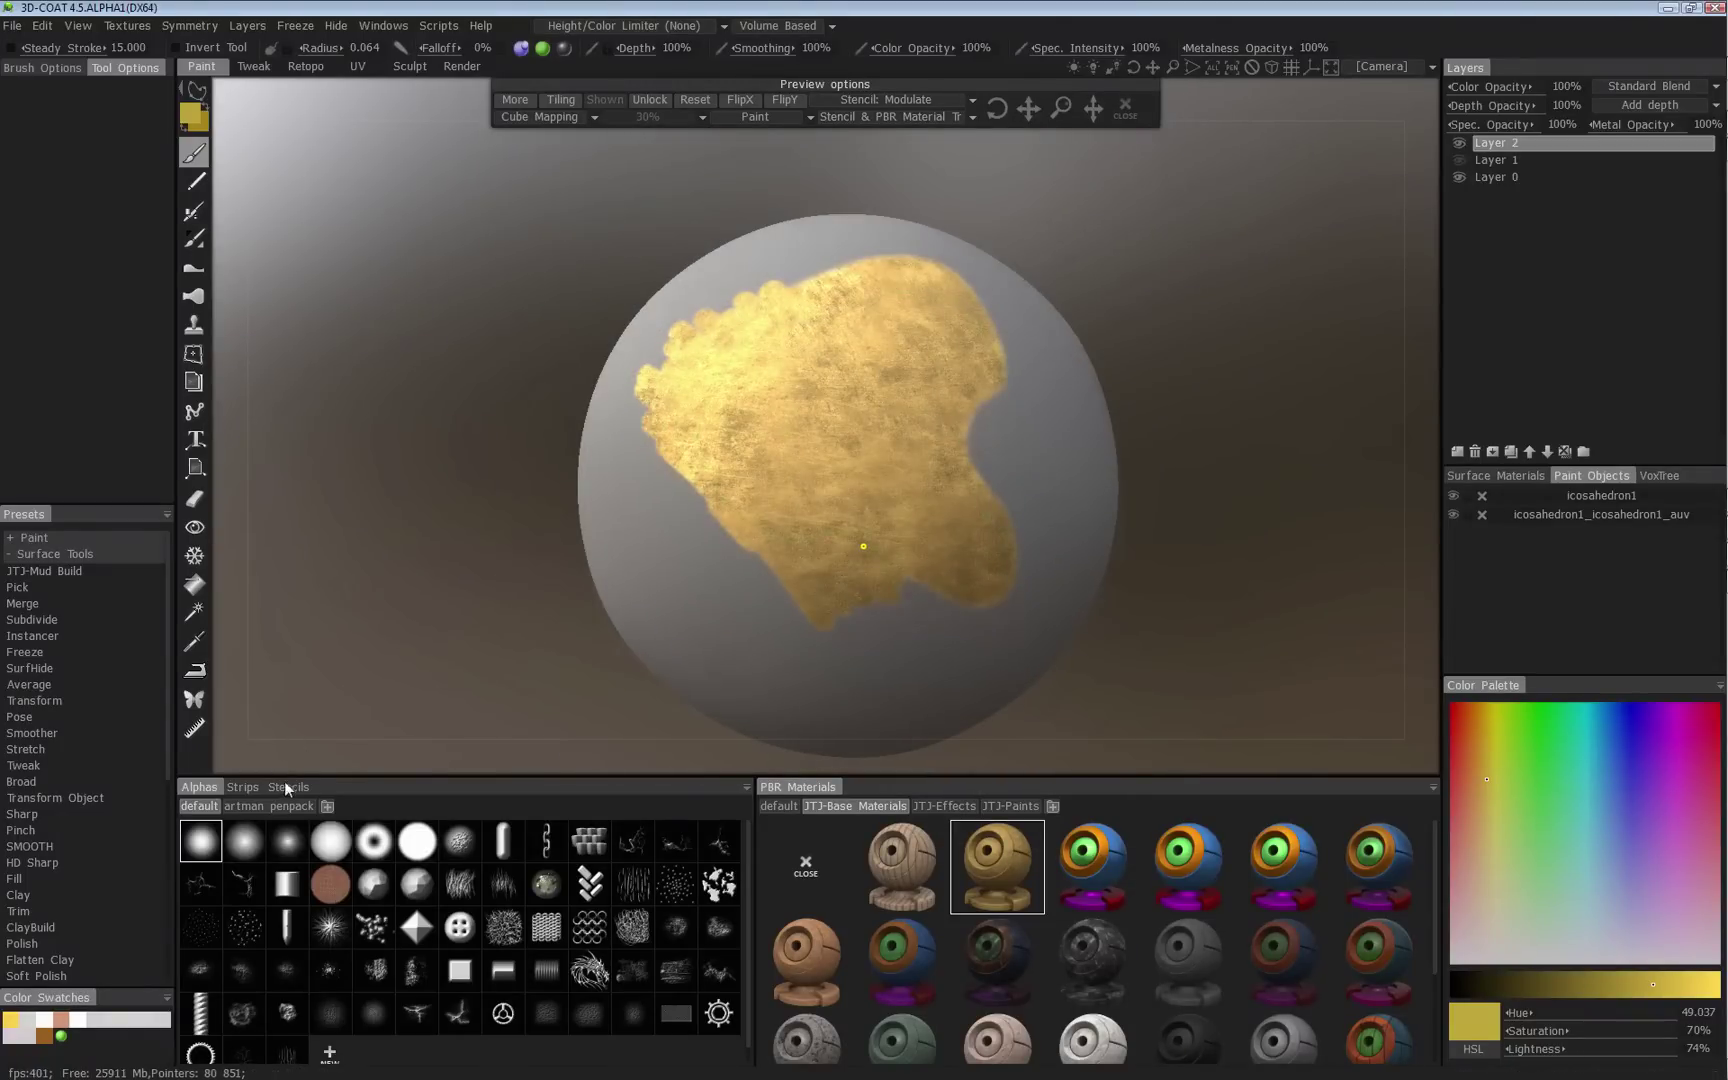
left_click(287, 787)
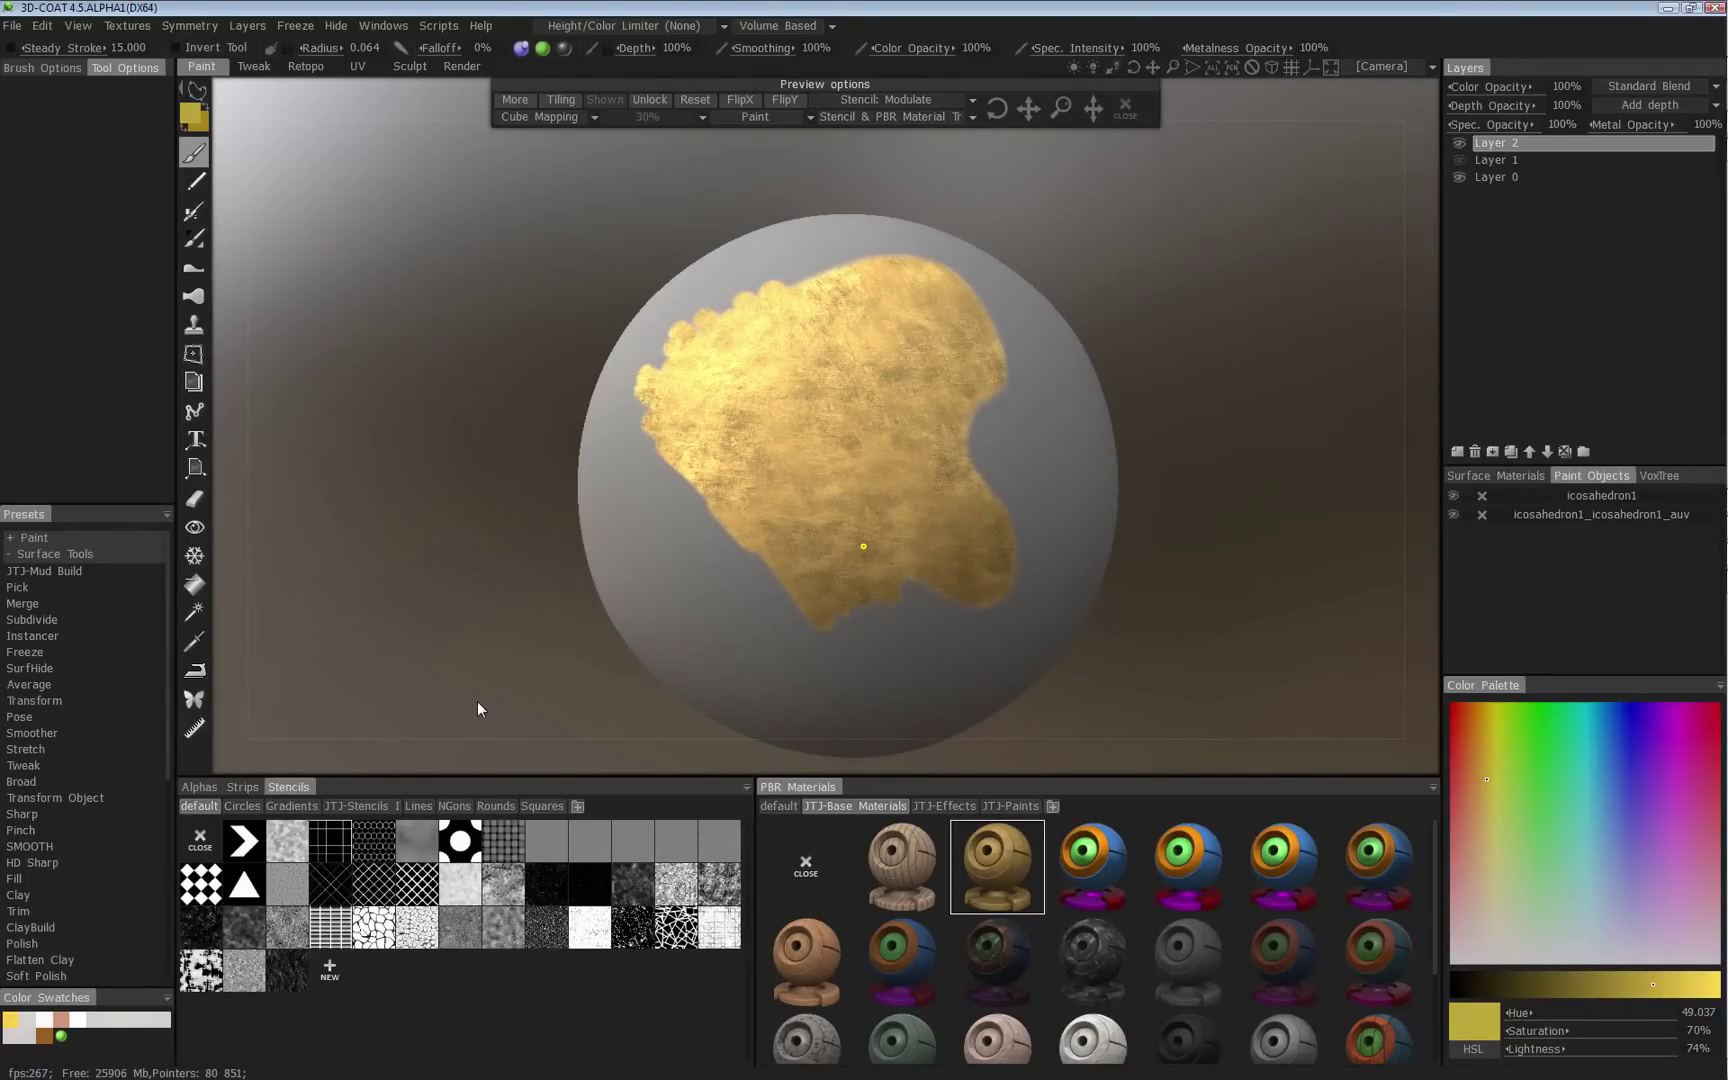
key("KP_4")
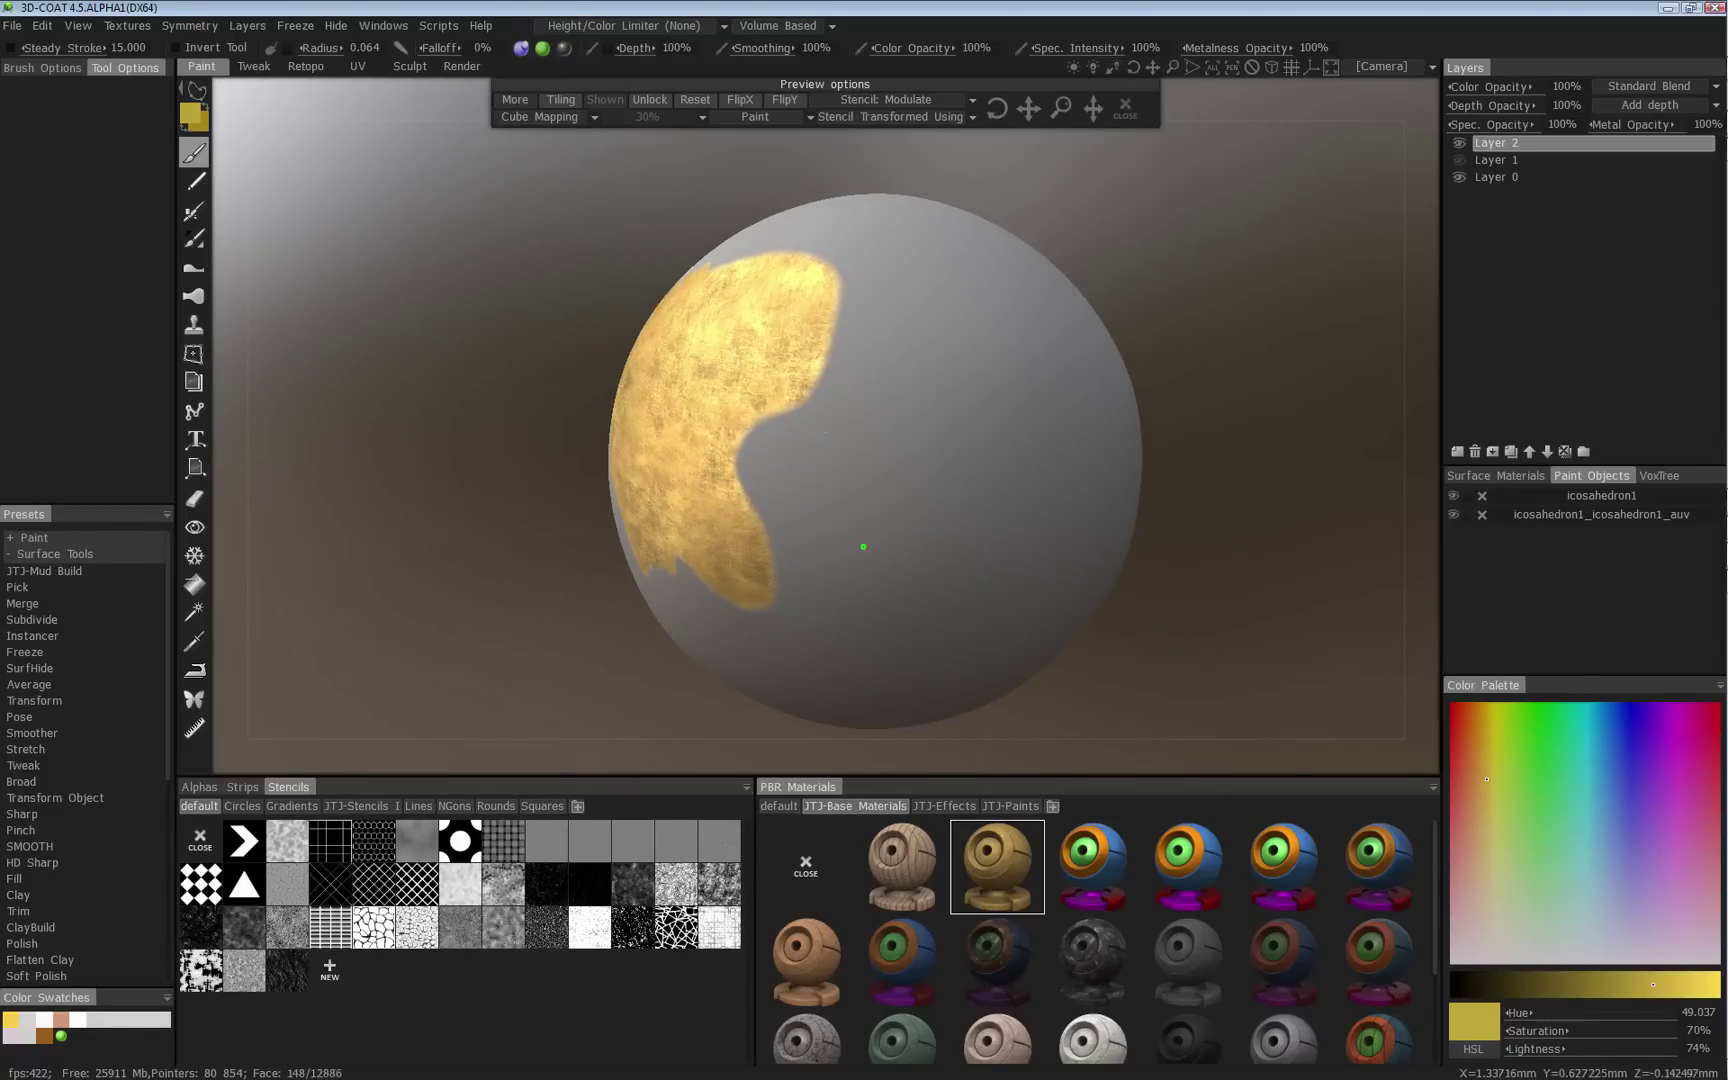
left_click(194, 90)
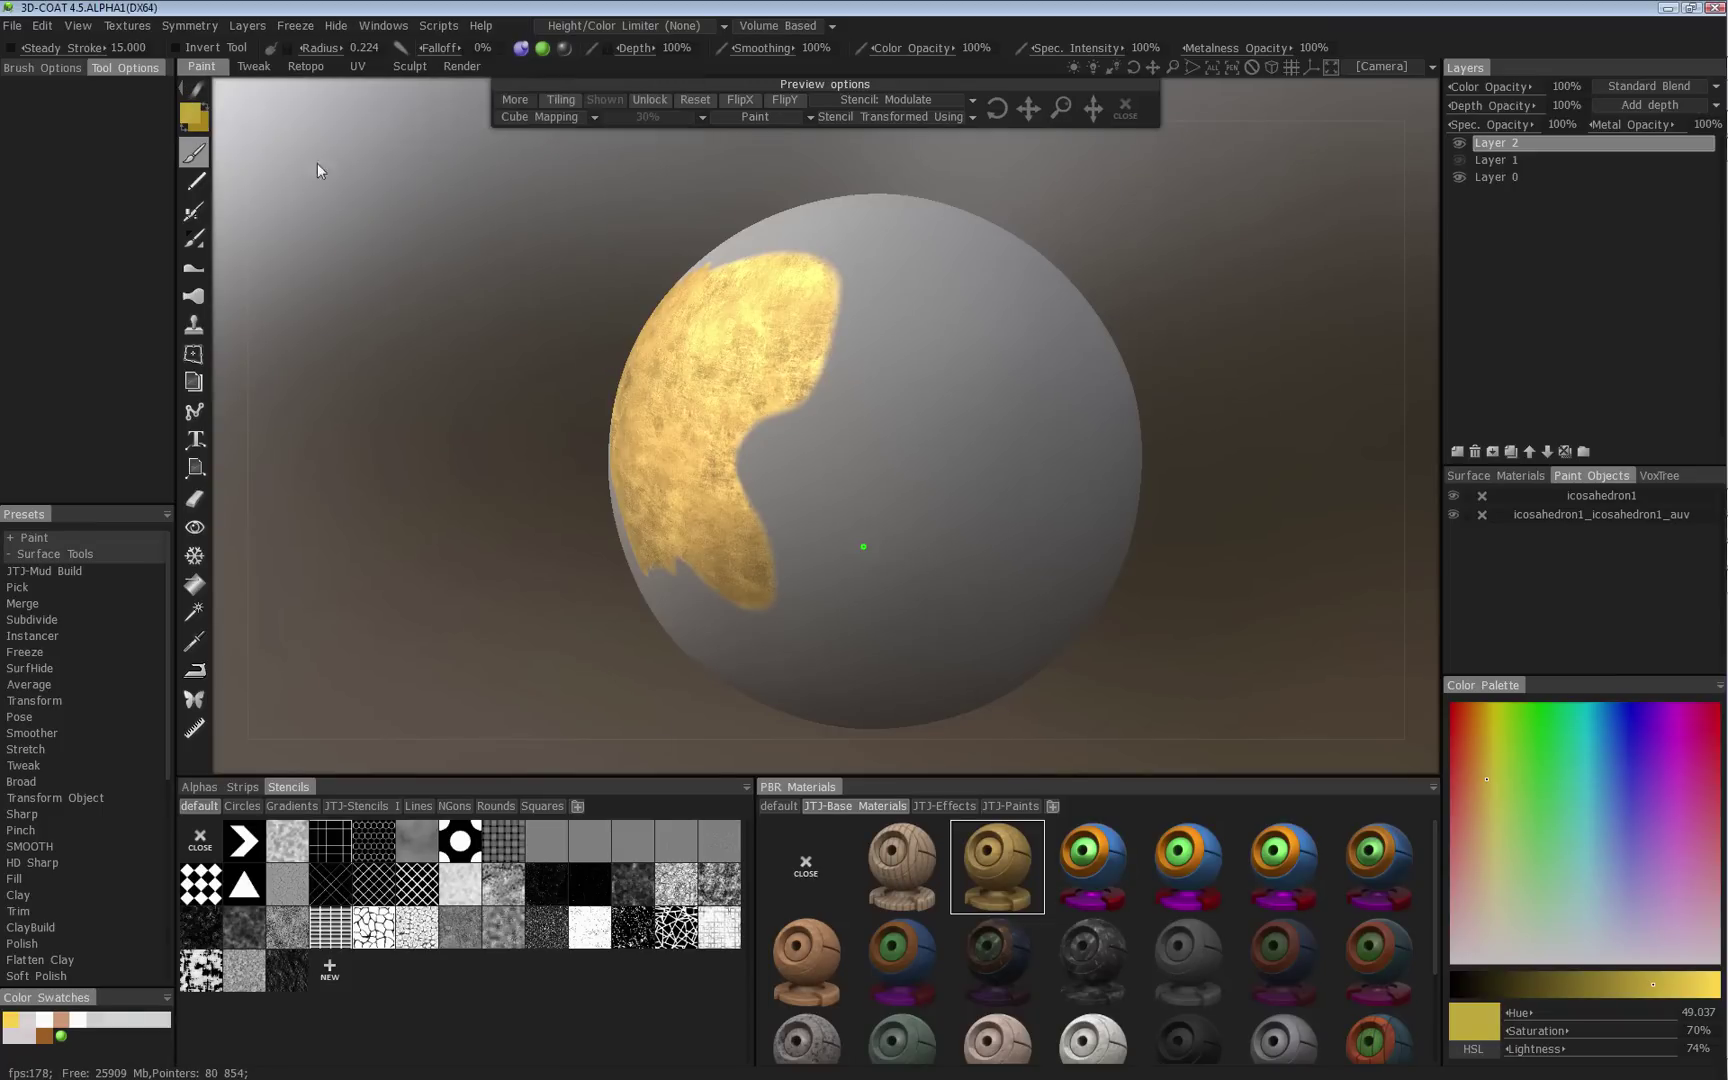
mouse_move(972, 338)
left_mouse_down()
mouse_move(965, 415)
mouse_move(885, 370)
mouse_move(950, 300)
mouse_move(1048, 332)
mouse_move(1030, 540)
mouse_move(925, 570)
mouse_move(810, 420)
mouse_move(752, 478)
mouse_move(745, 400)
mouse_move(930, 230)
mouse_move(1085, 350)
mouse_move(1054, 536)
mouse_move(930, 680)
mouse_move(760, 670)
mouse_move(695, 600)
left_mouse_up()
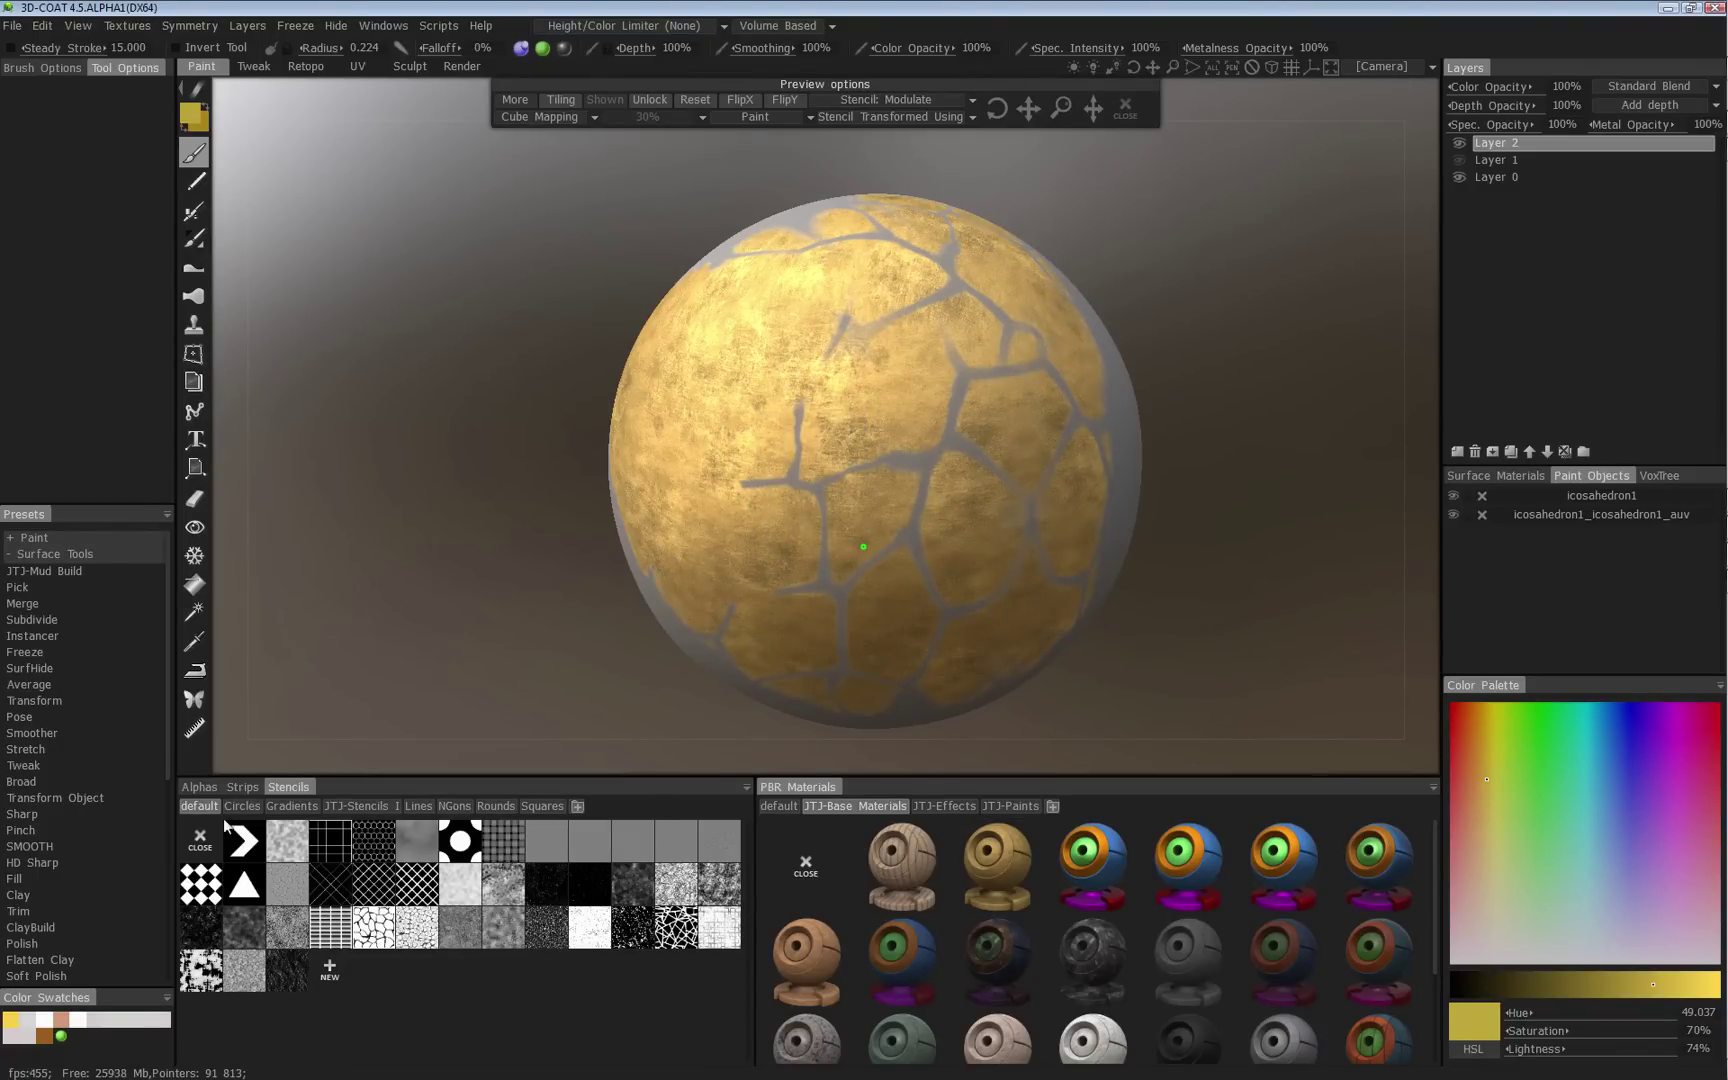
left_click(200, 841)
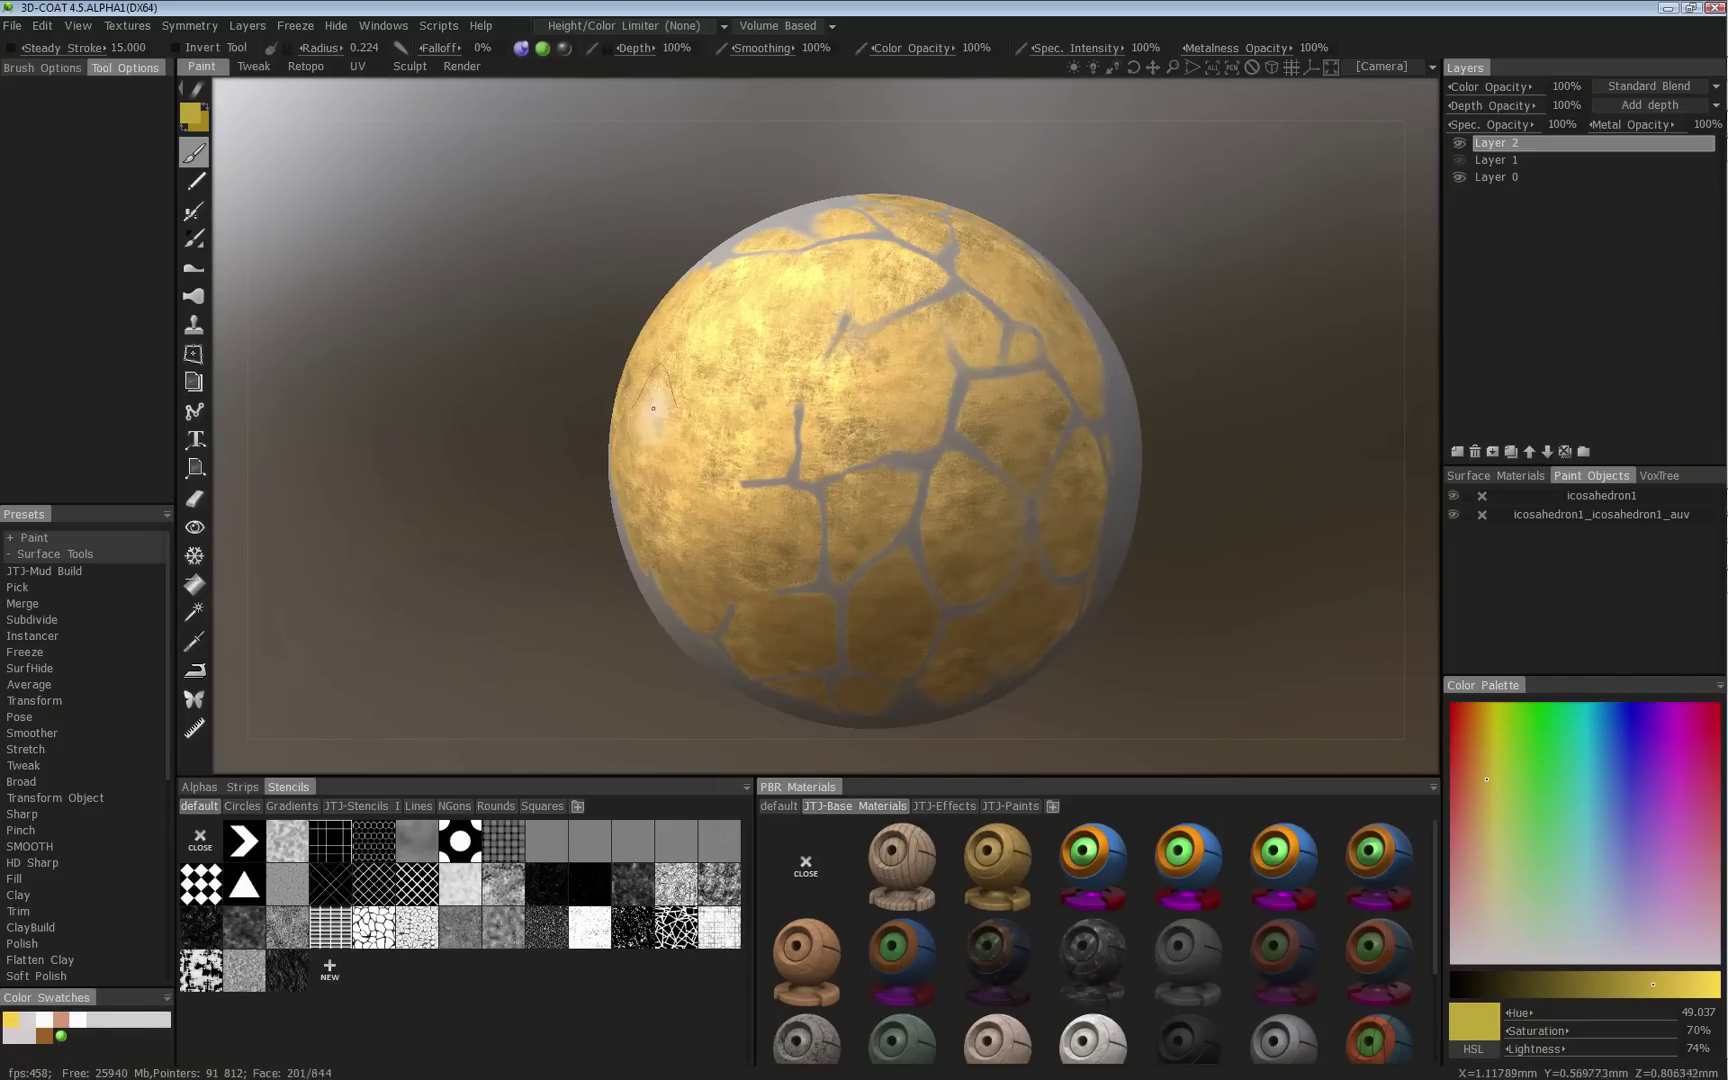
Add Layer 3, hide Layer 2, and set up the Fill tool with colour tolerance off.
left_click(1457, 451)
left_click(1459, 160)
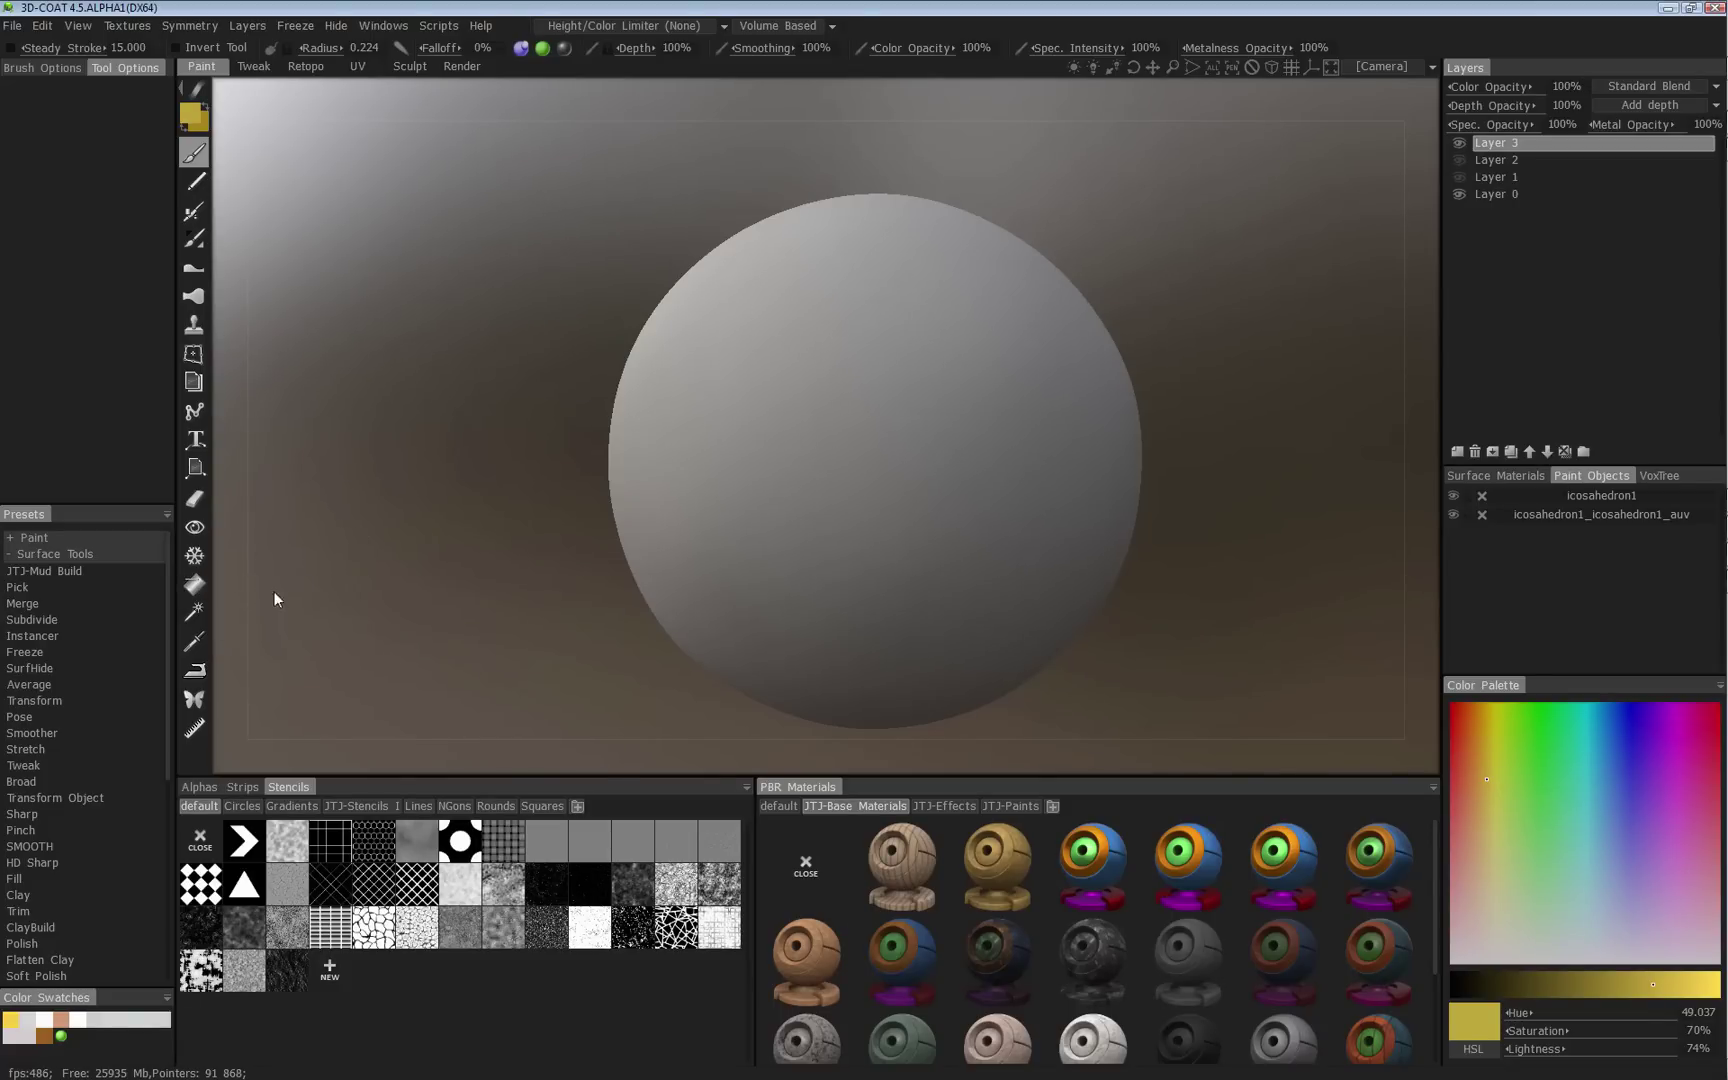
left_click(191, 590)
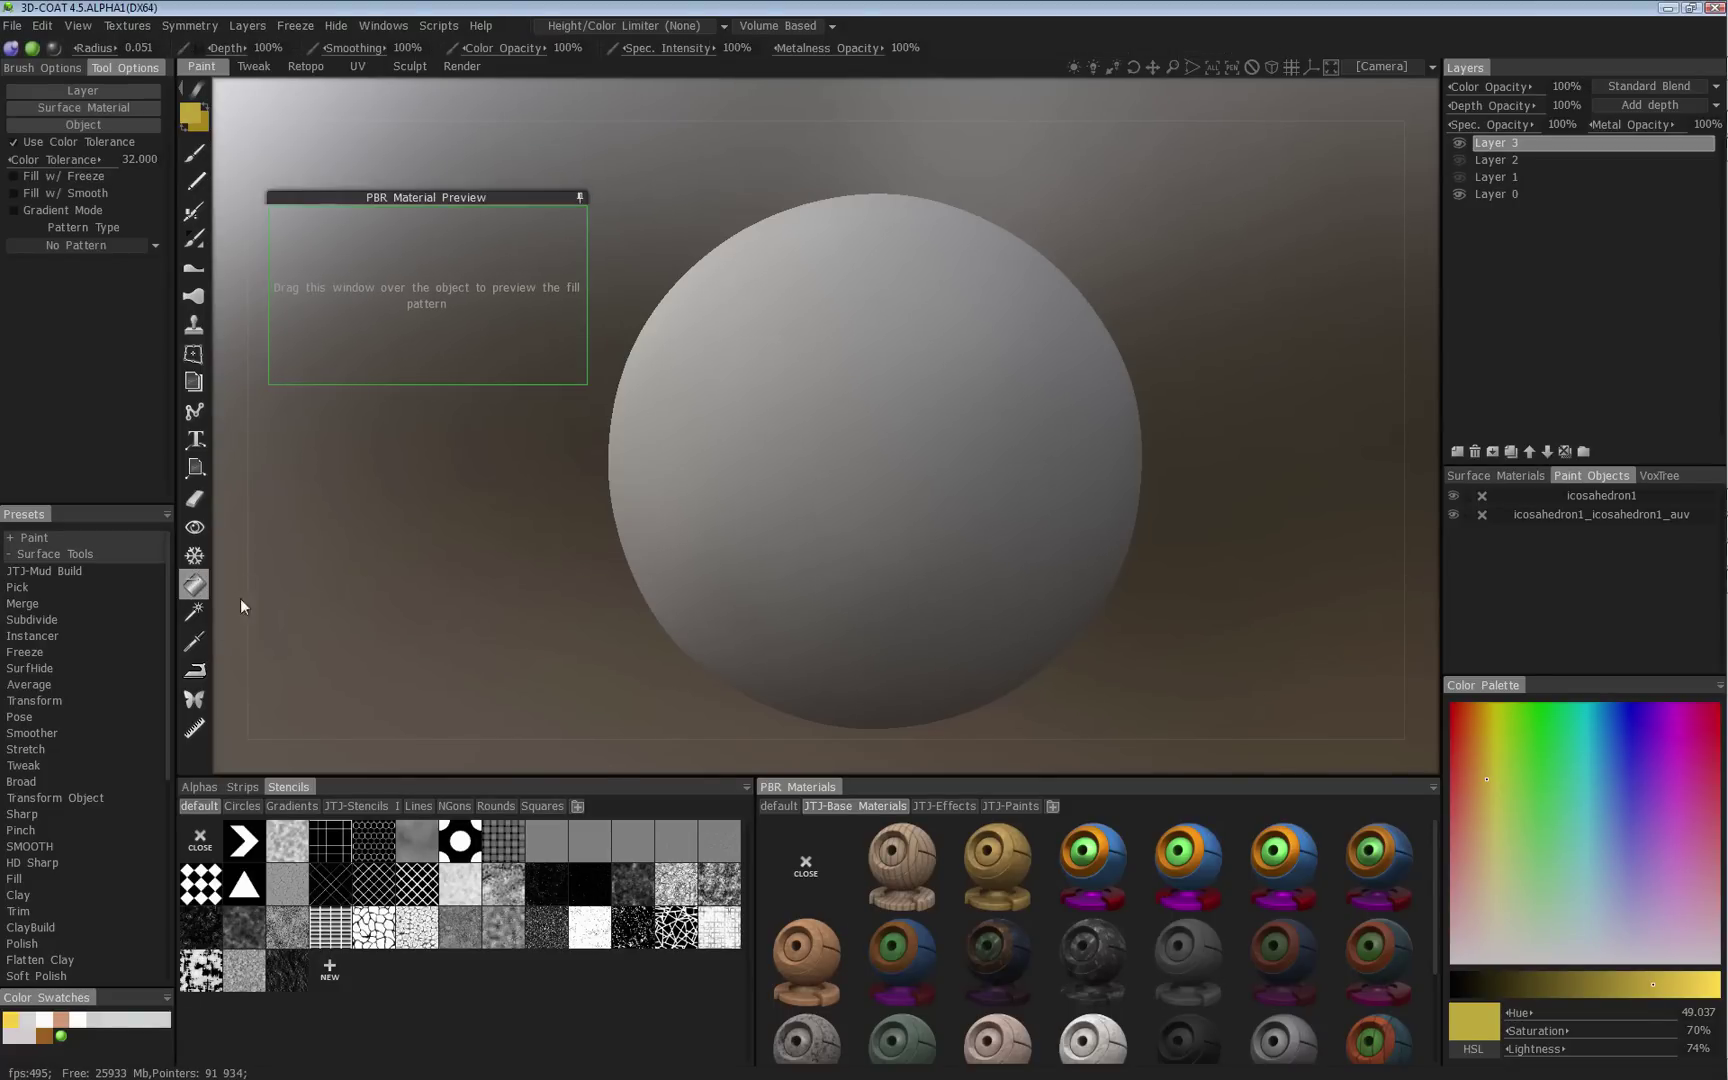
left_click(82, 143)
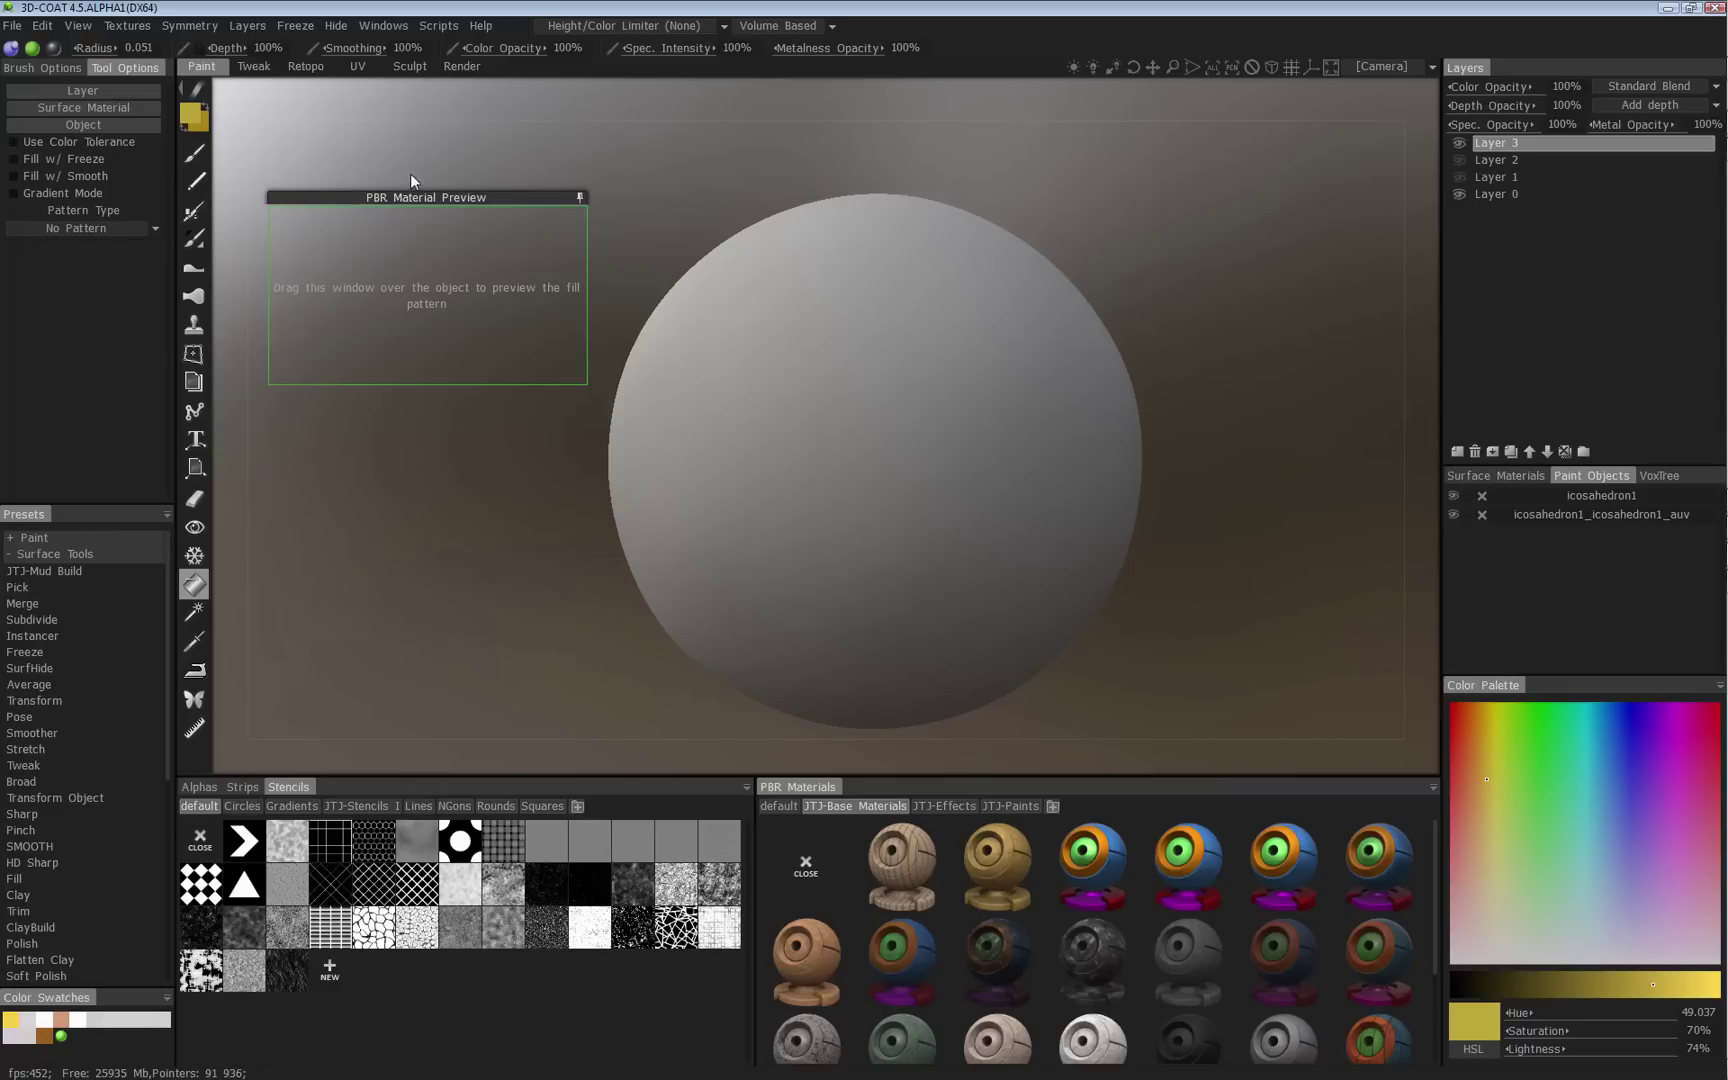
left_click_drag(414, 198, 718, 270)
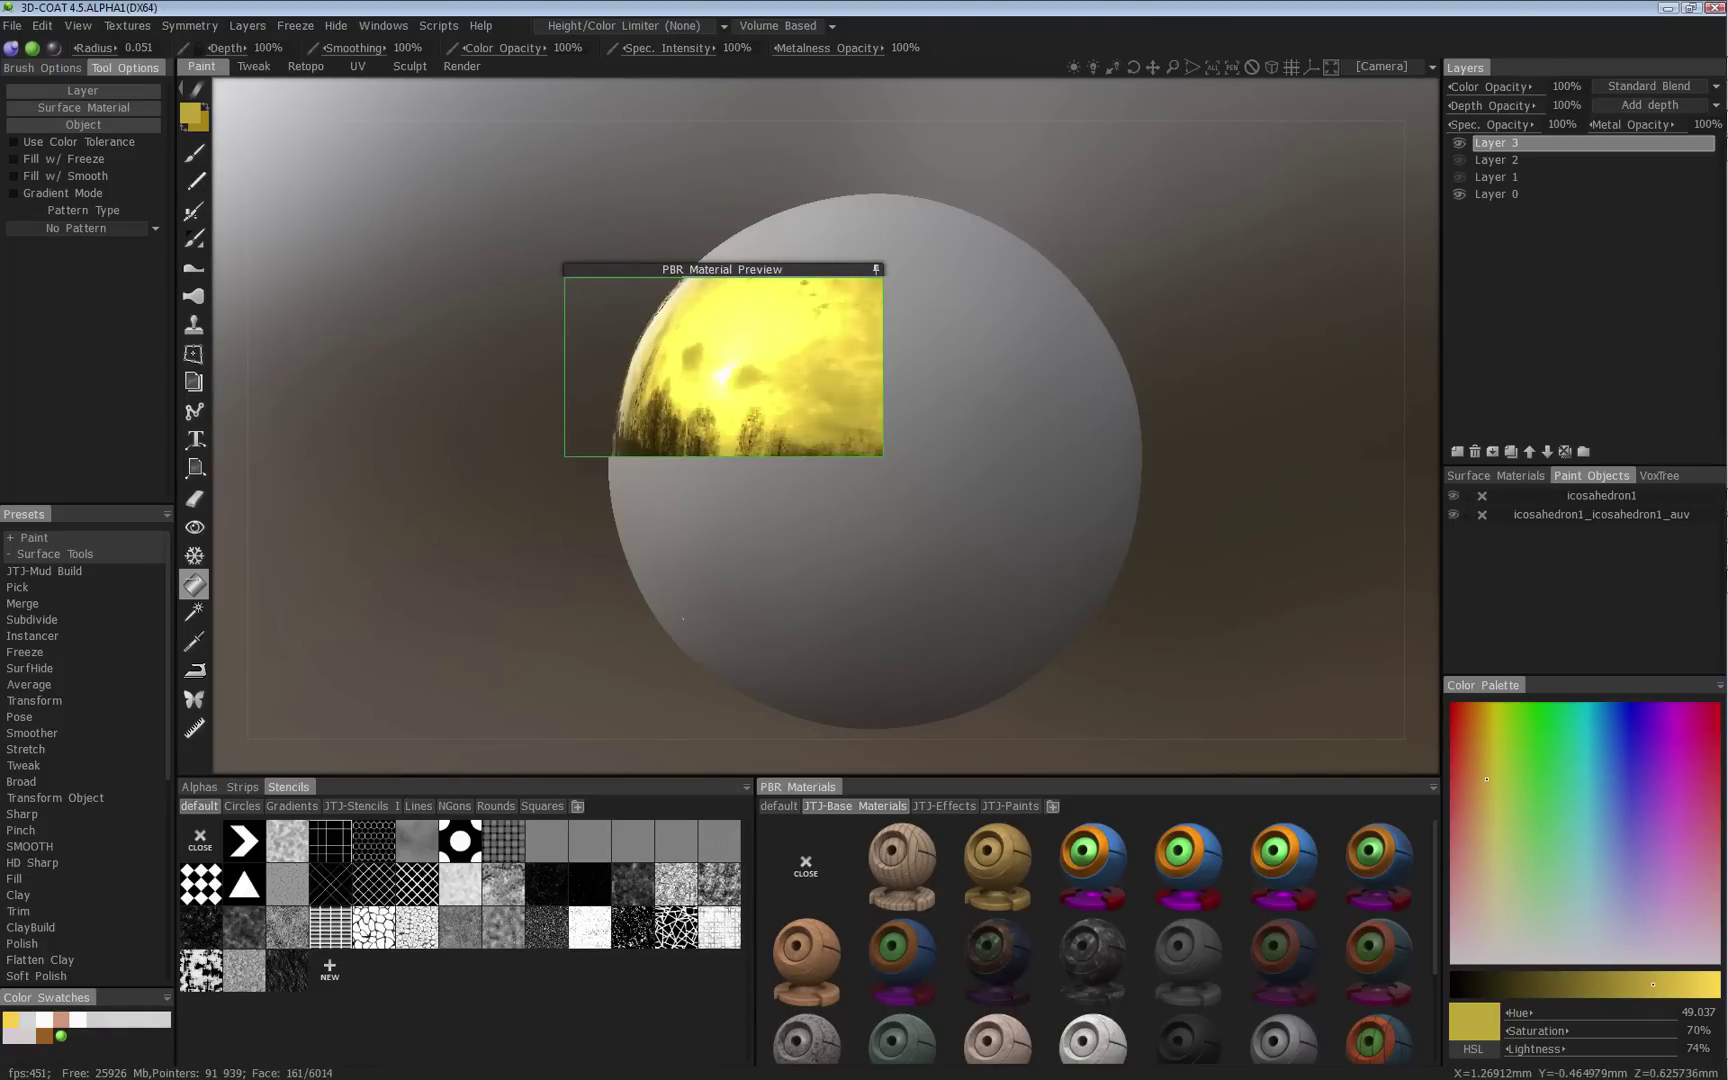
scroll(657, 610, "down", 1)
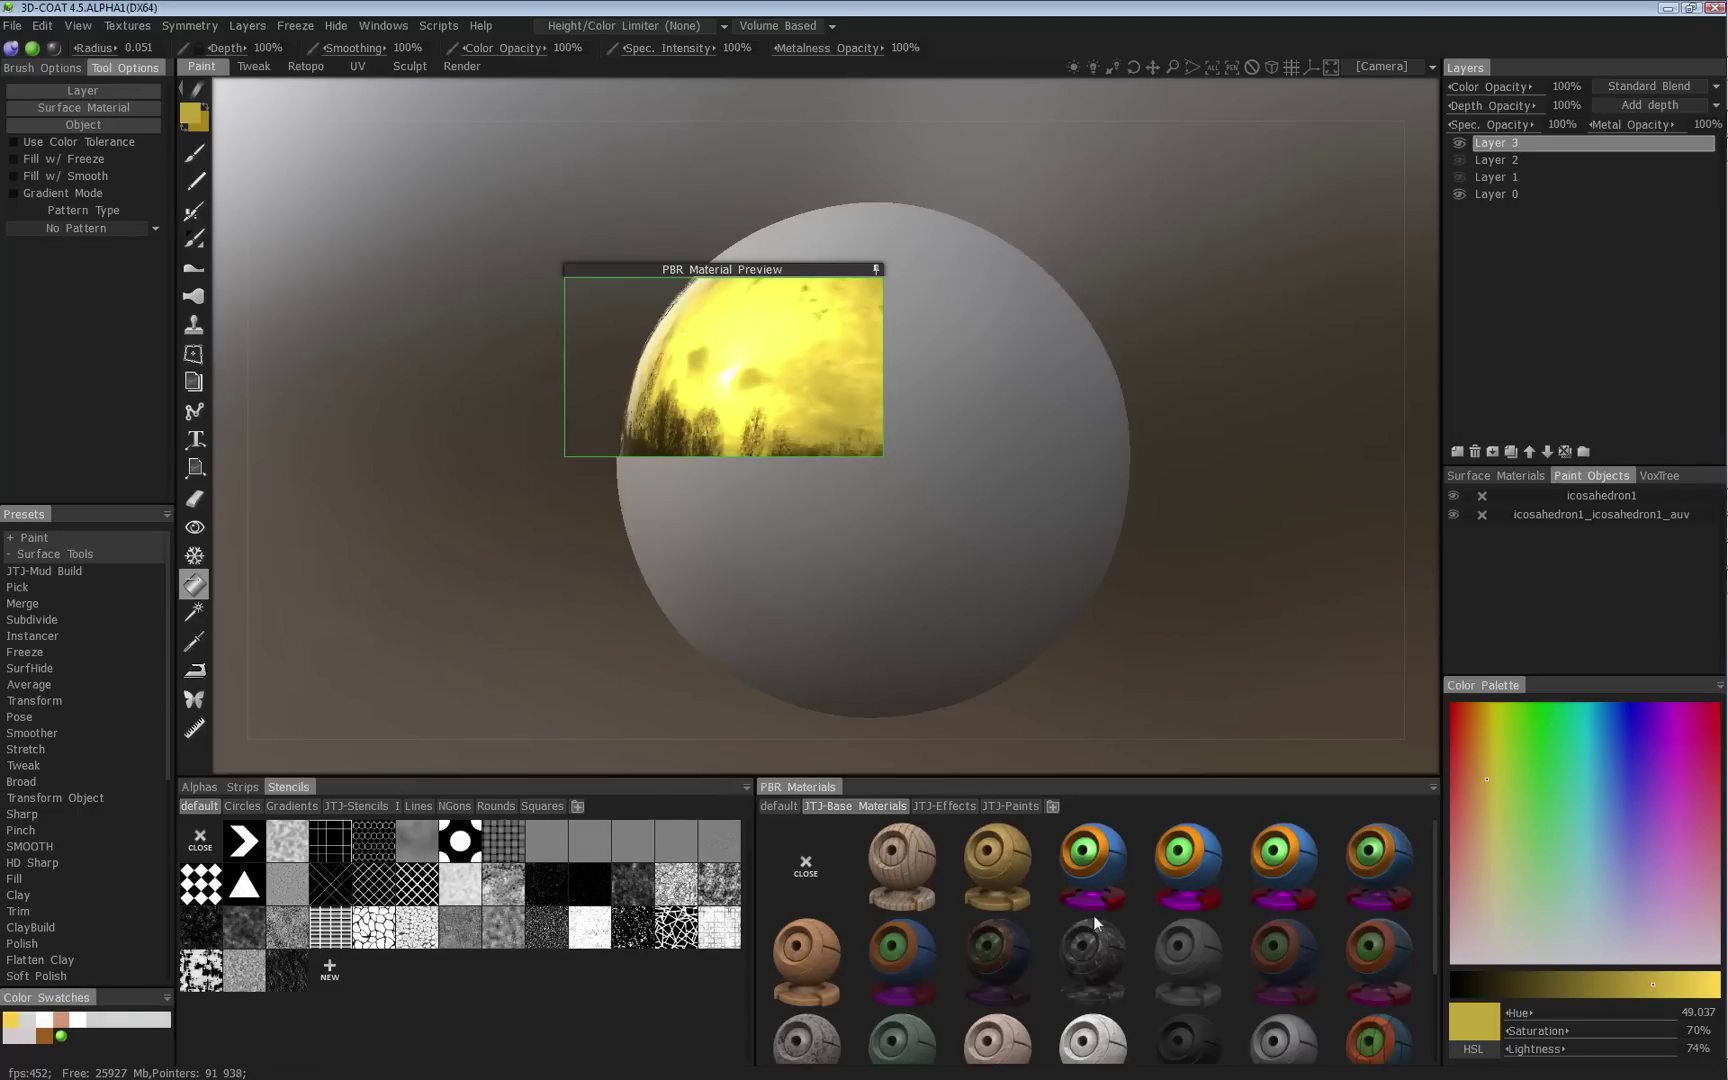
Fill the whole sphere with the bronze PBR material, then hide Layer 3.
left_click(997, 866)
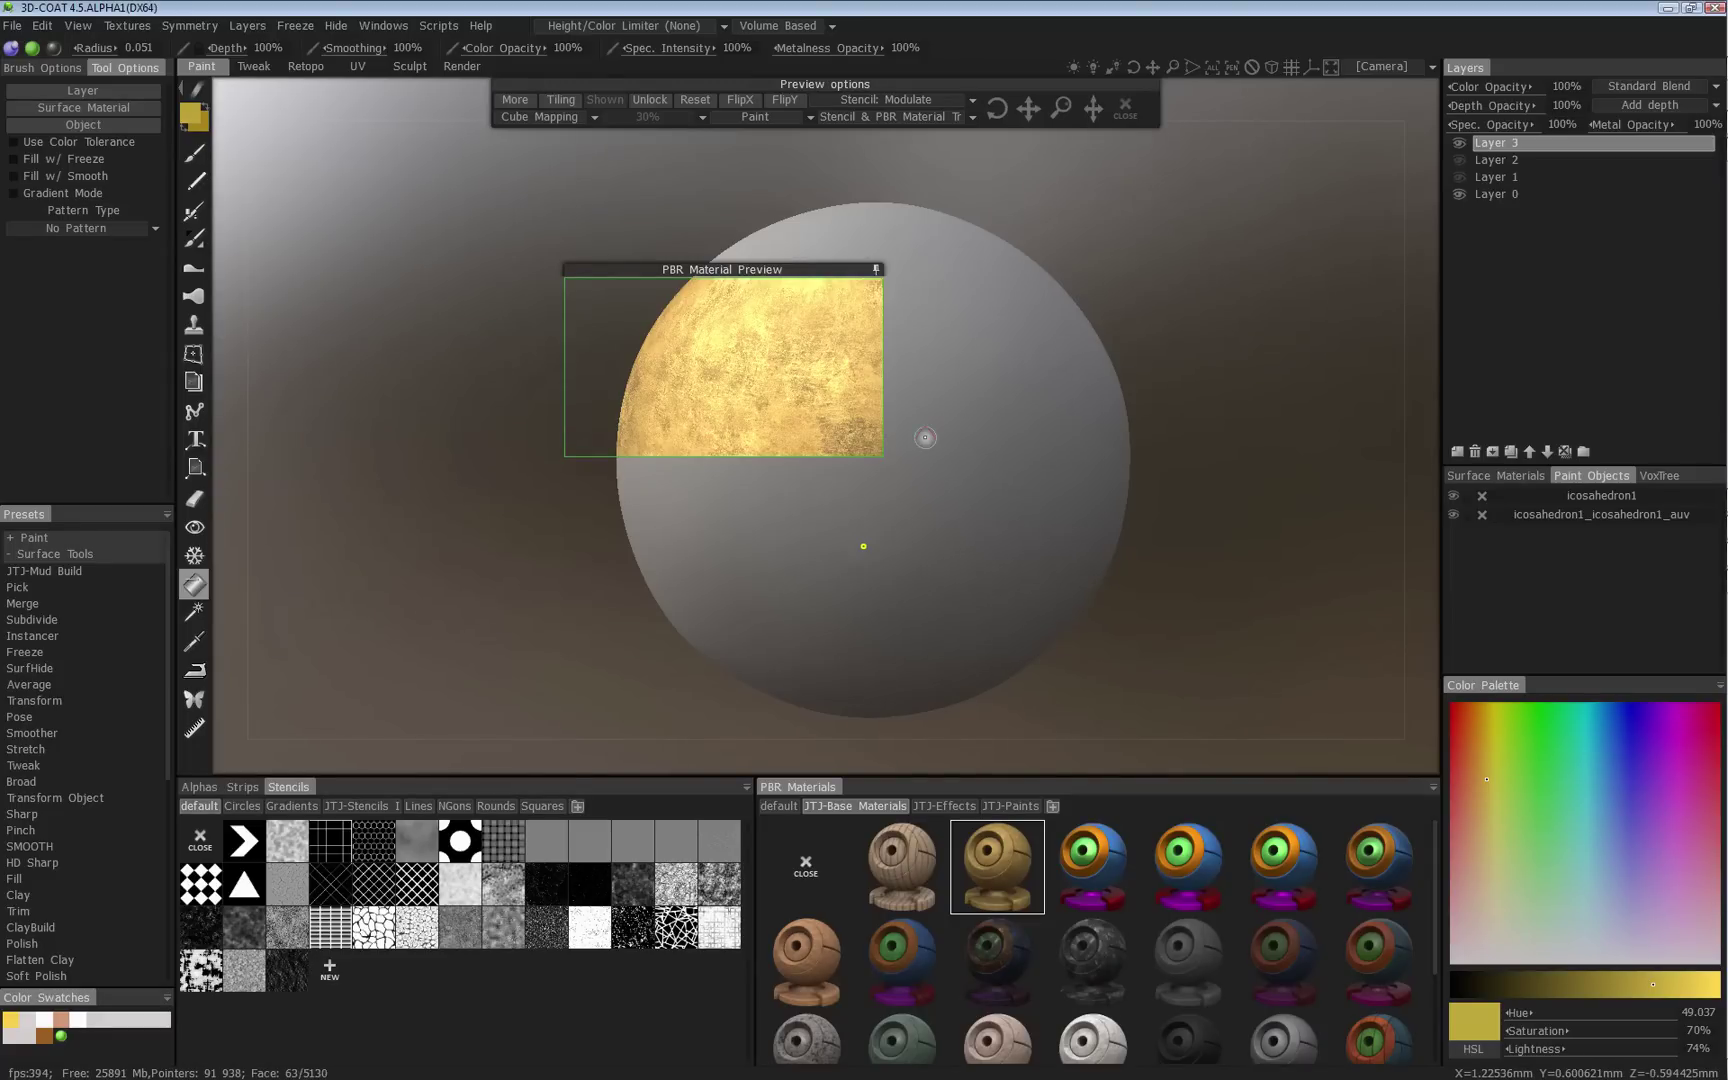
left_click(925, 440)
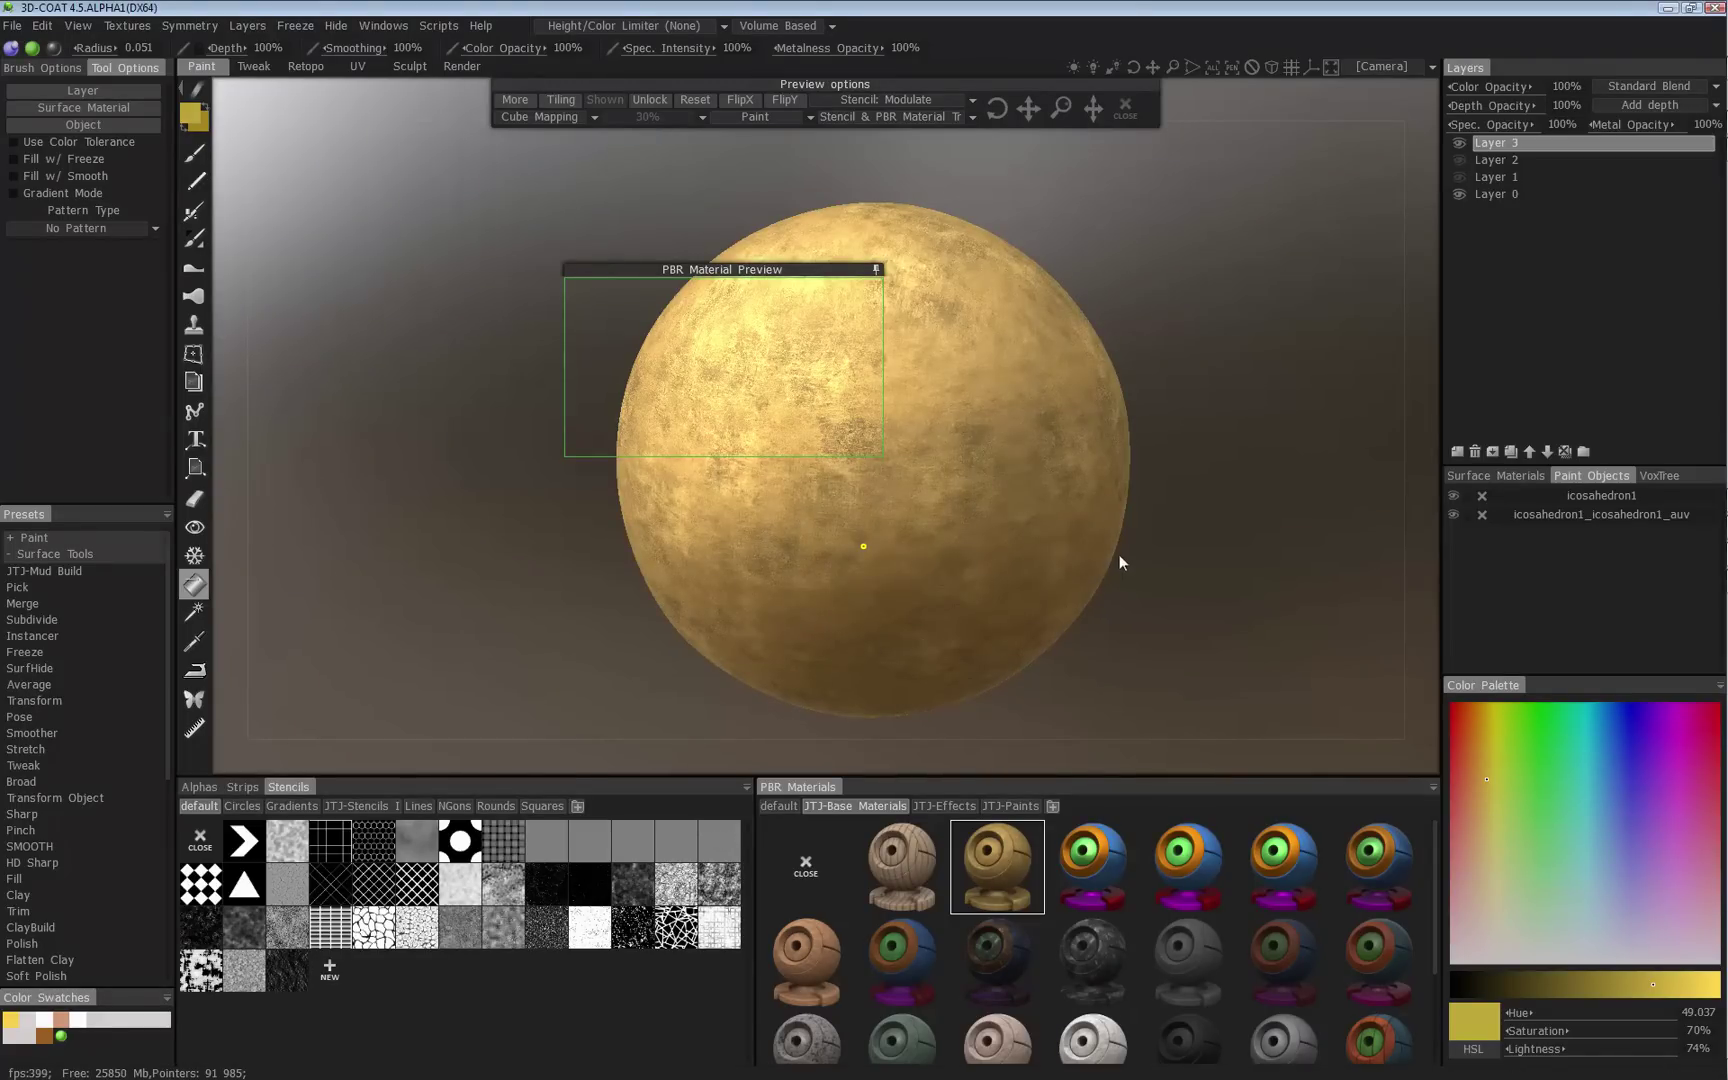
middle_click_drag(1119, 554, 1129, 507)
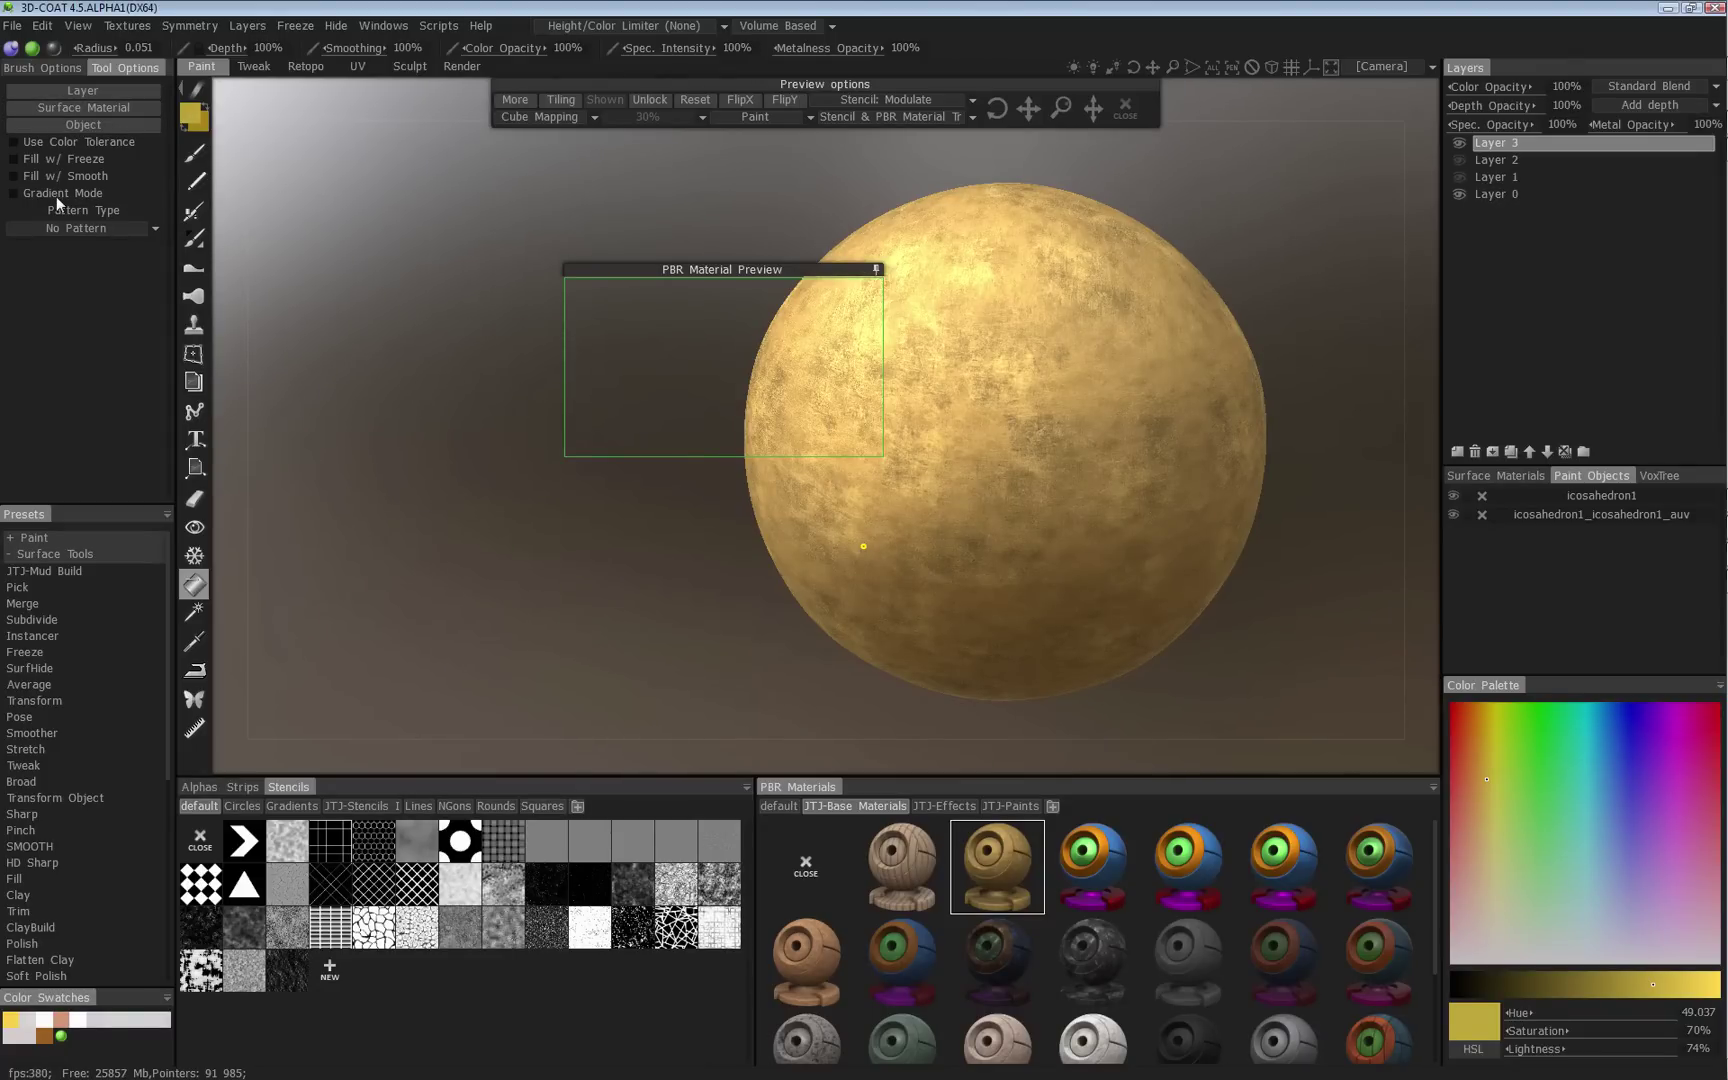
left_click(113, 228)
left_click(1460, 144)
Add Layer 4 and set Metalness Opacity to 0% and specular intensity to 3%.
left_click(1457, 451)
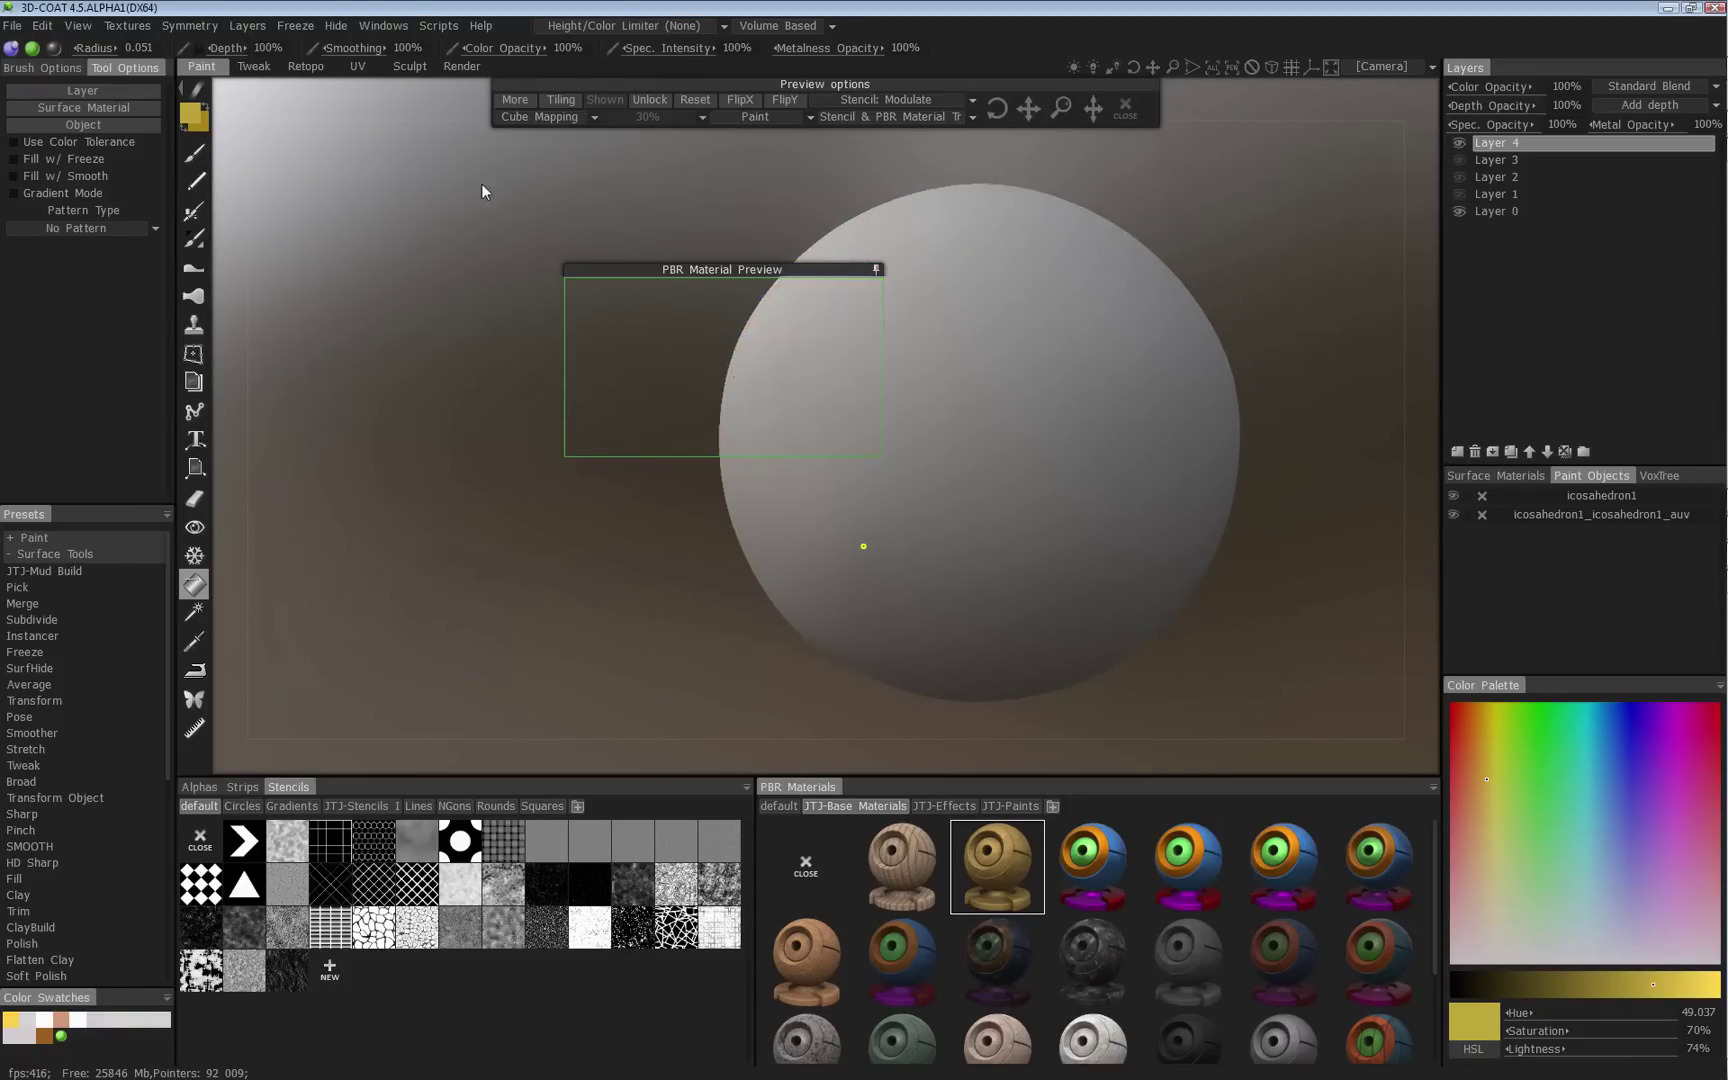
middle_click_drag(481, 191, 405, 207)
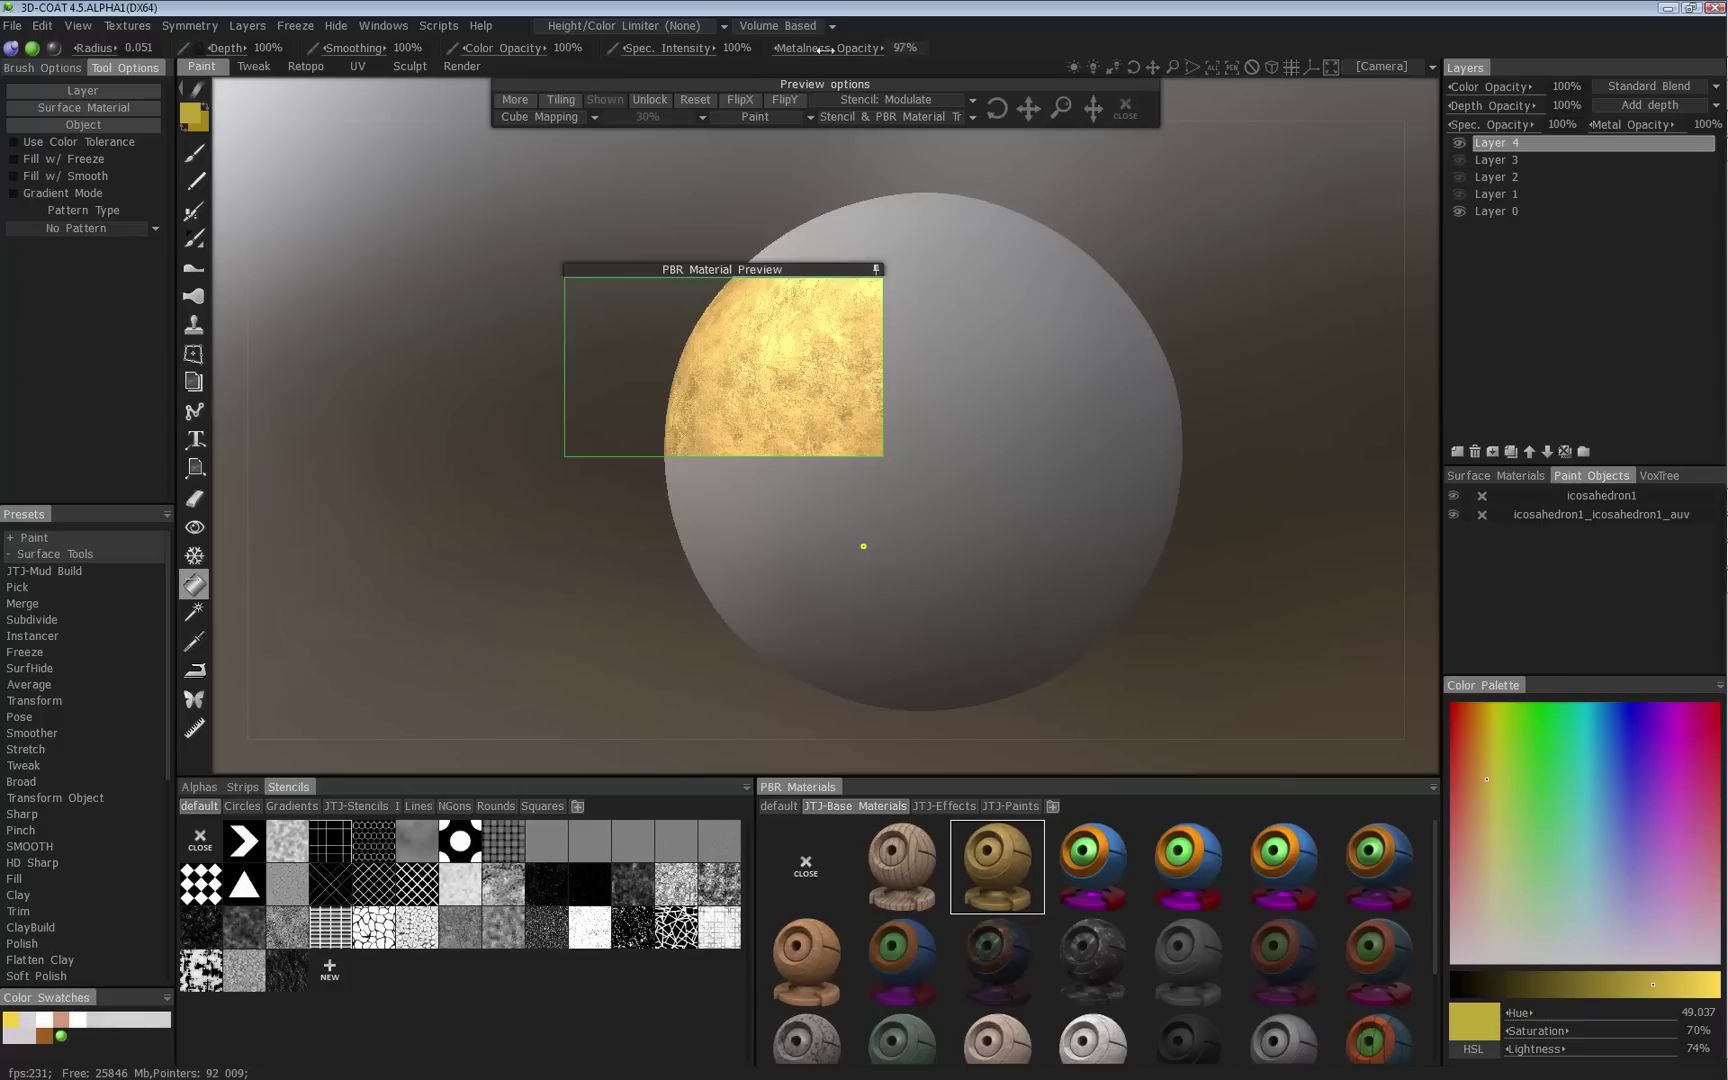
left_click_drag(820, 48, 907, 55)
middle_click_drag(935, 219, 925, 212)
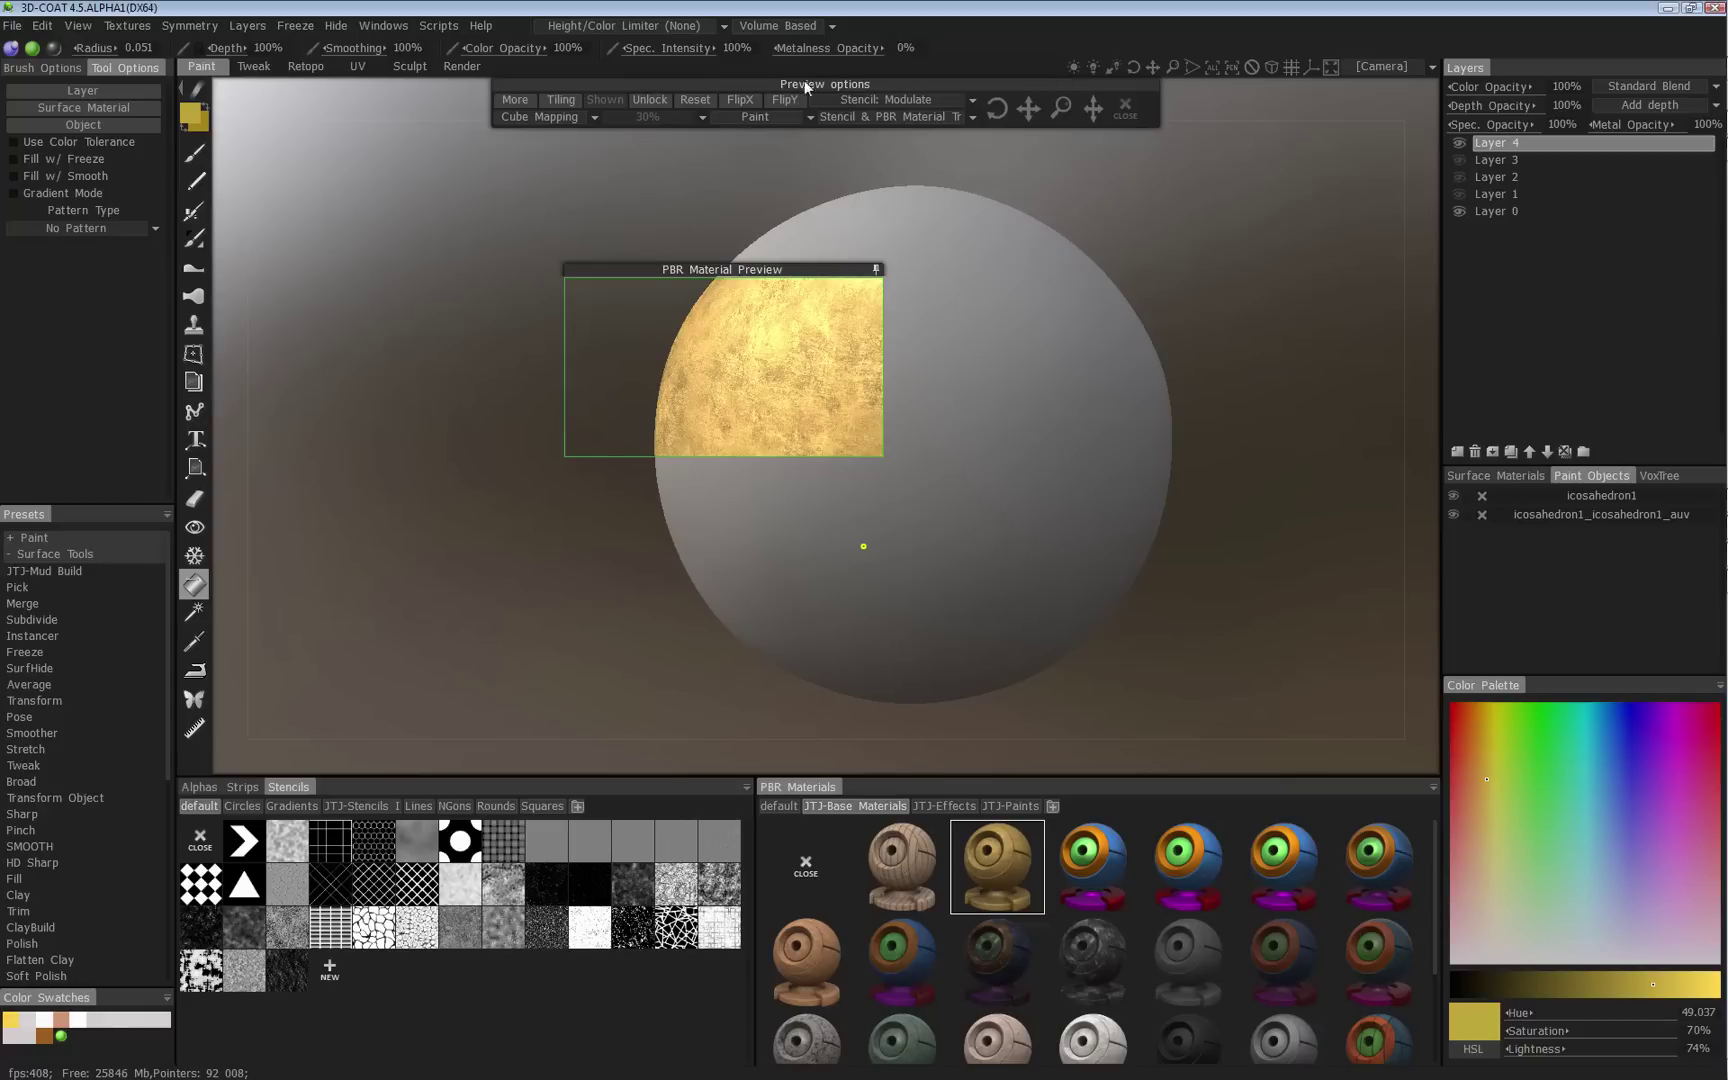
left_click_drag(643, 48, 865, 109)
Switch off the specular and depth channels so the brush paints colour only.
left_click(53, 49)
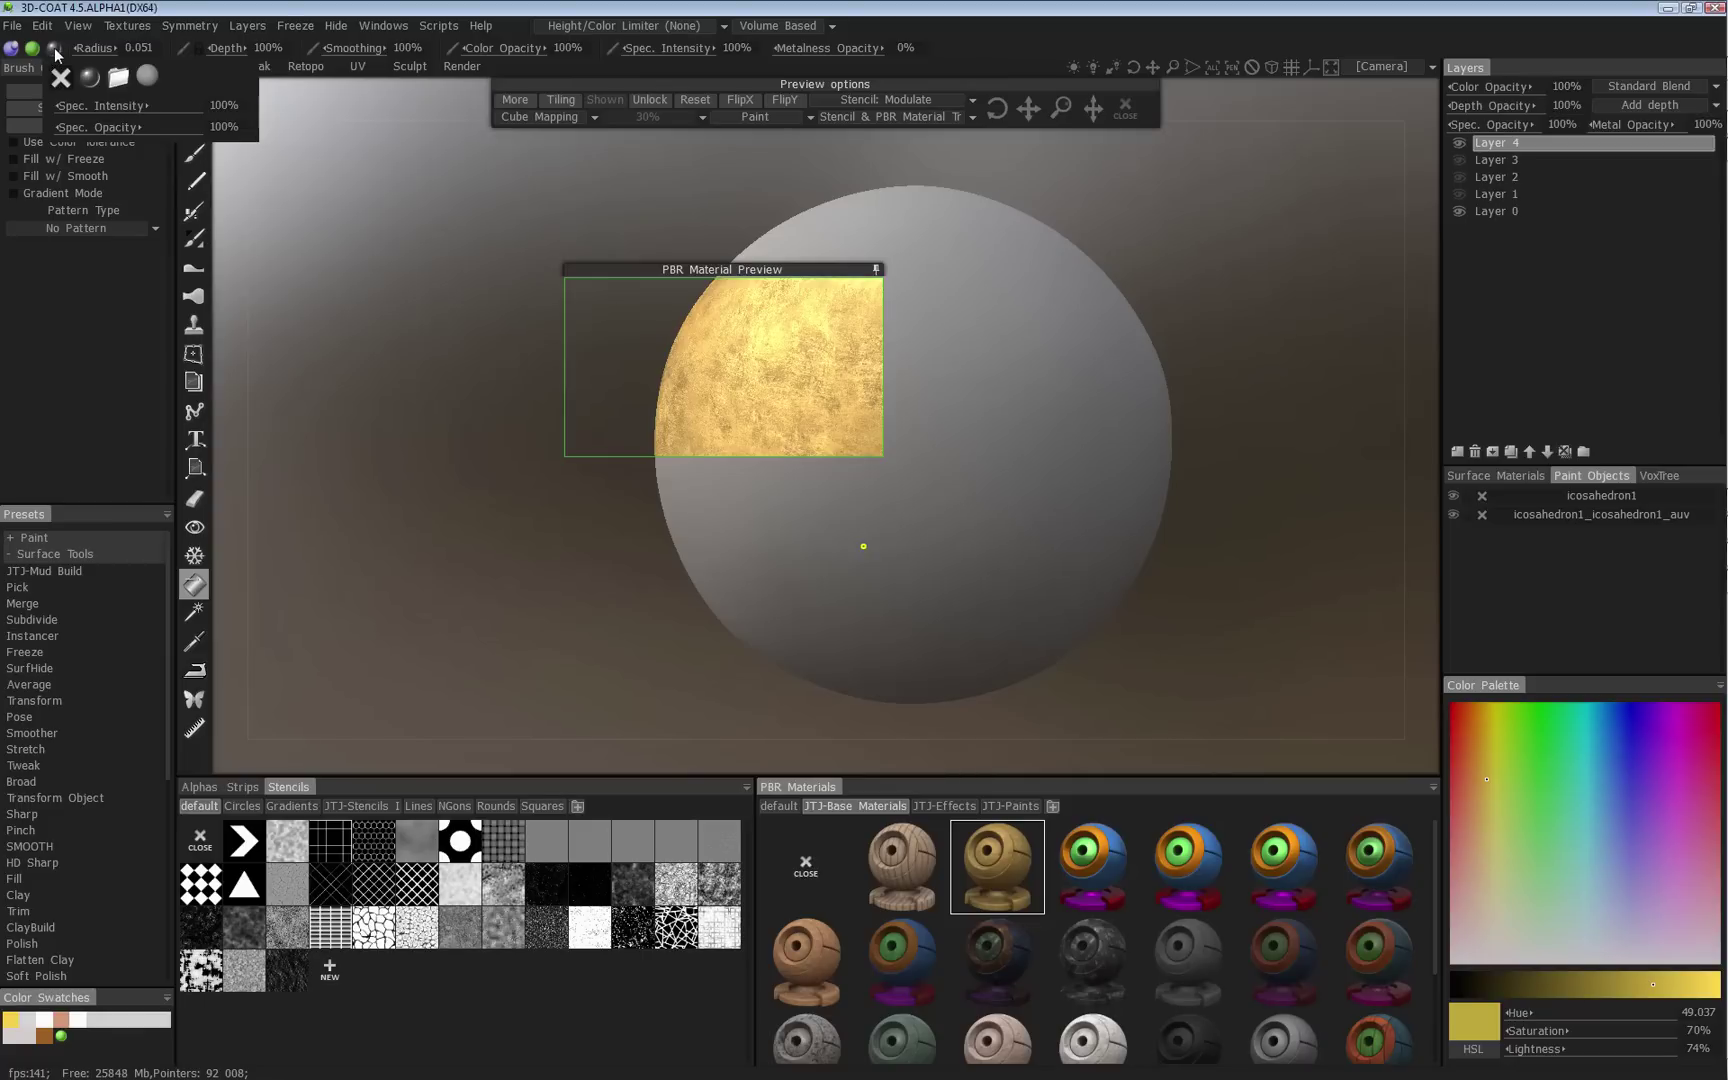
left_click(56, 50)
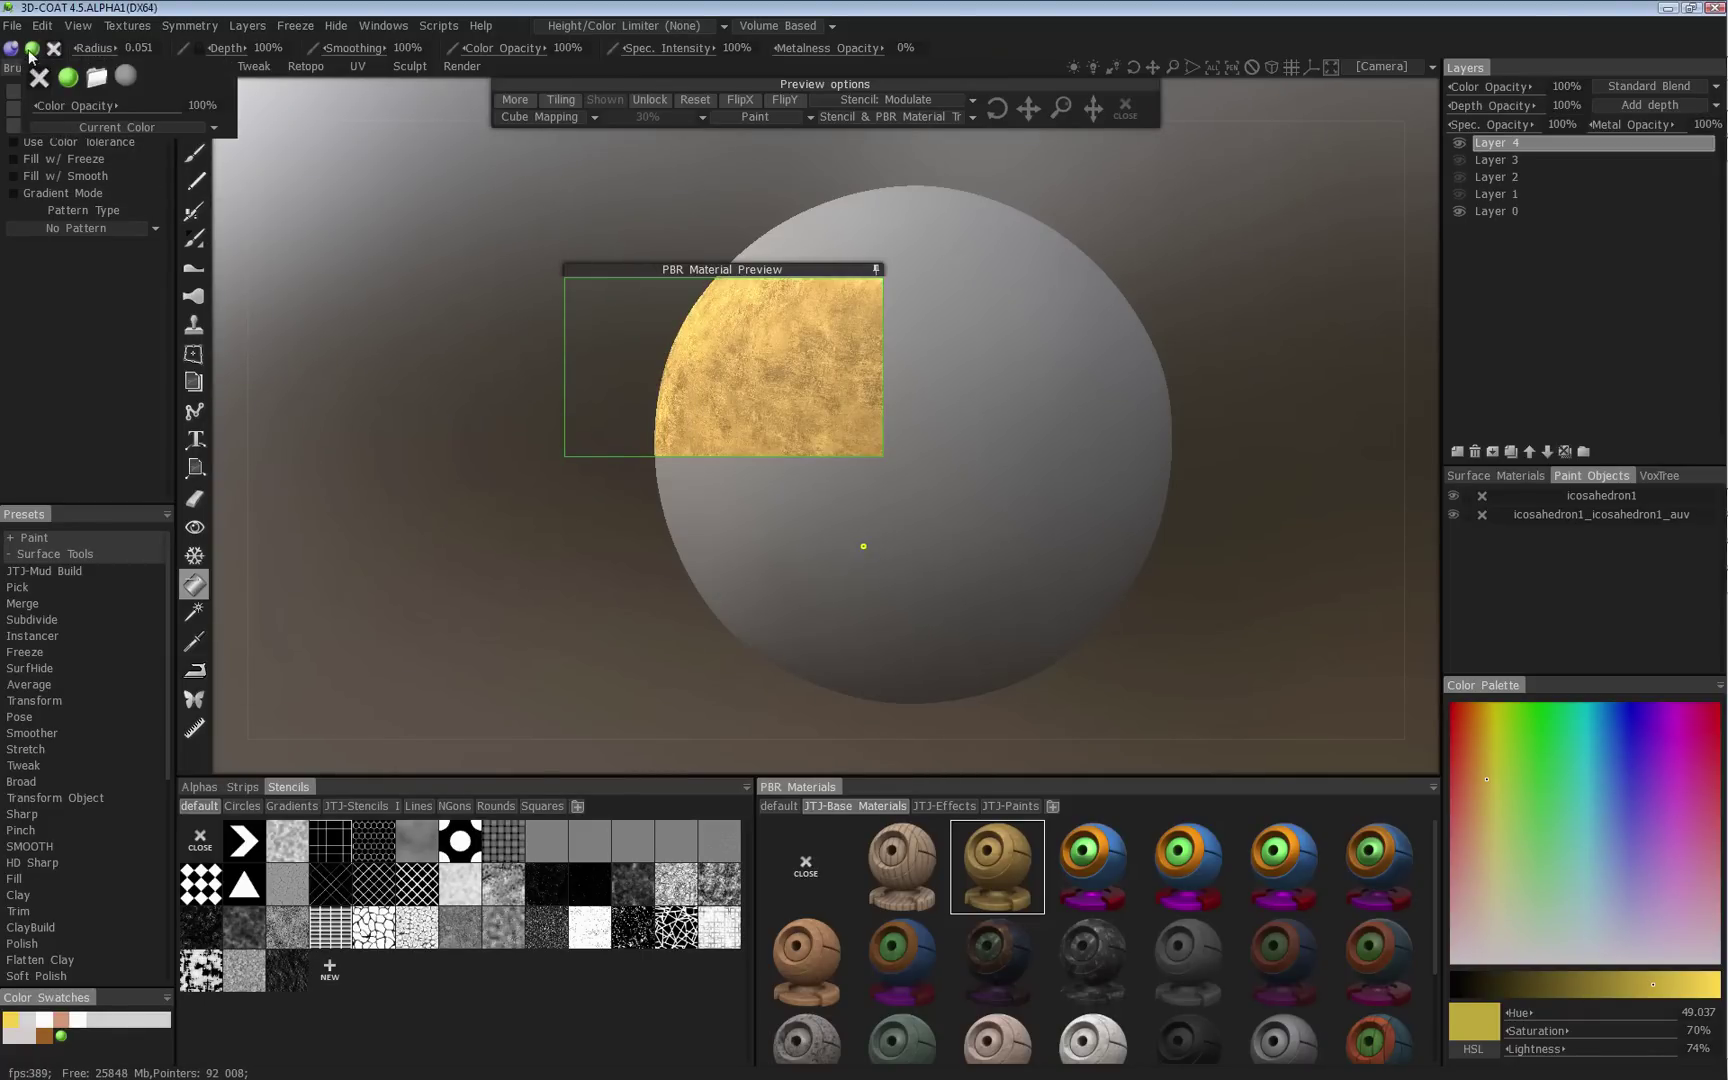
left_click(33, 52)
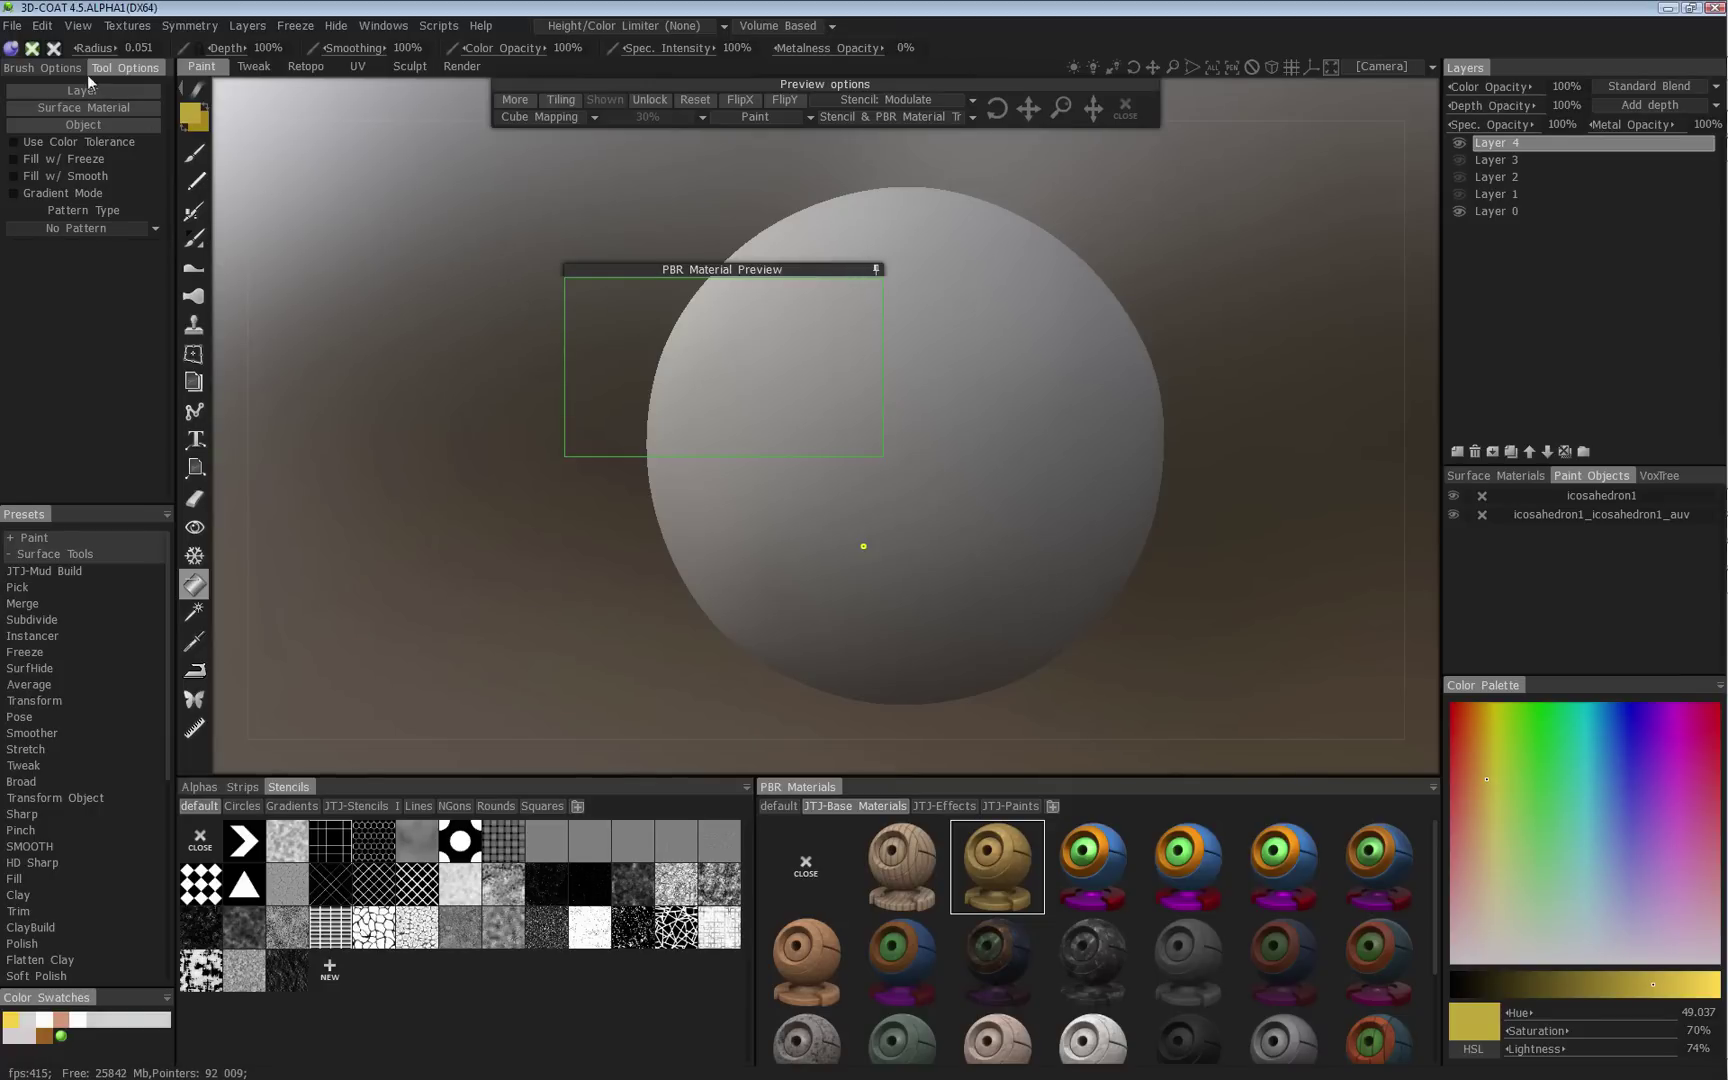
left_click(10, 48)
left_click(33, 48)
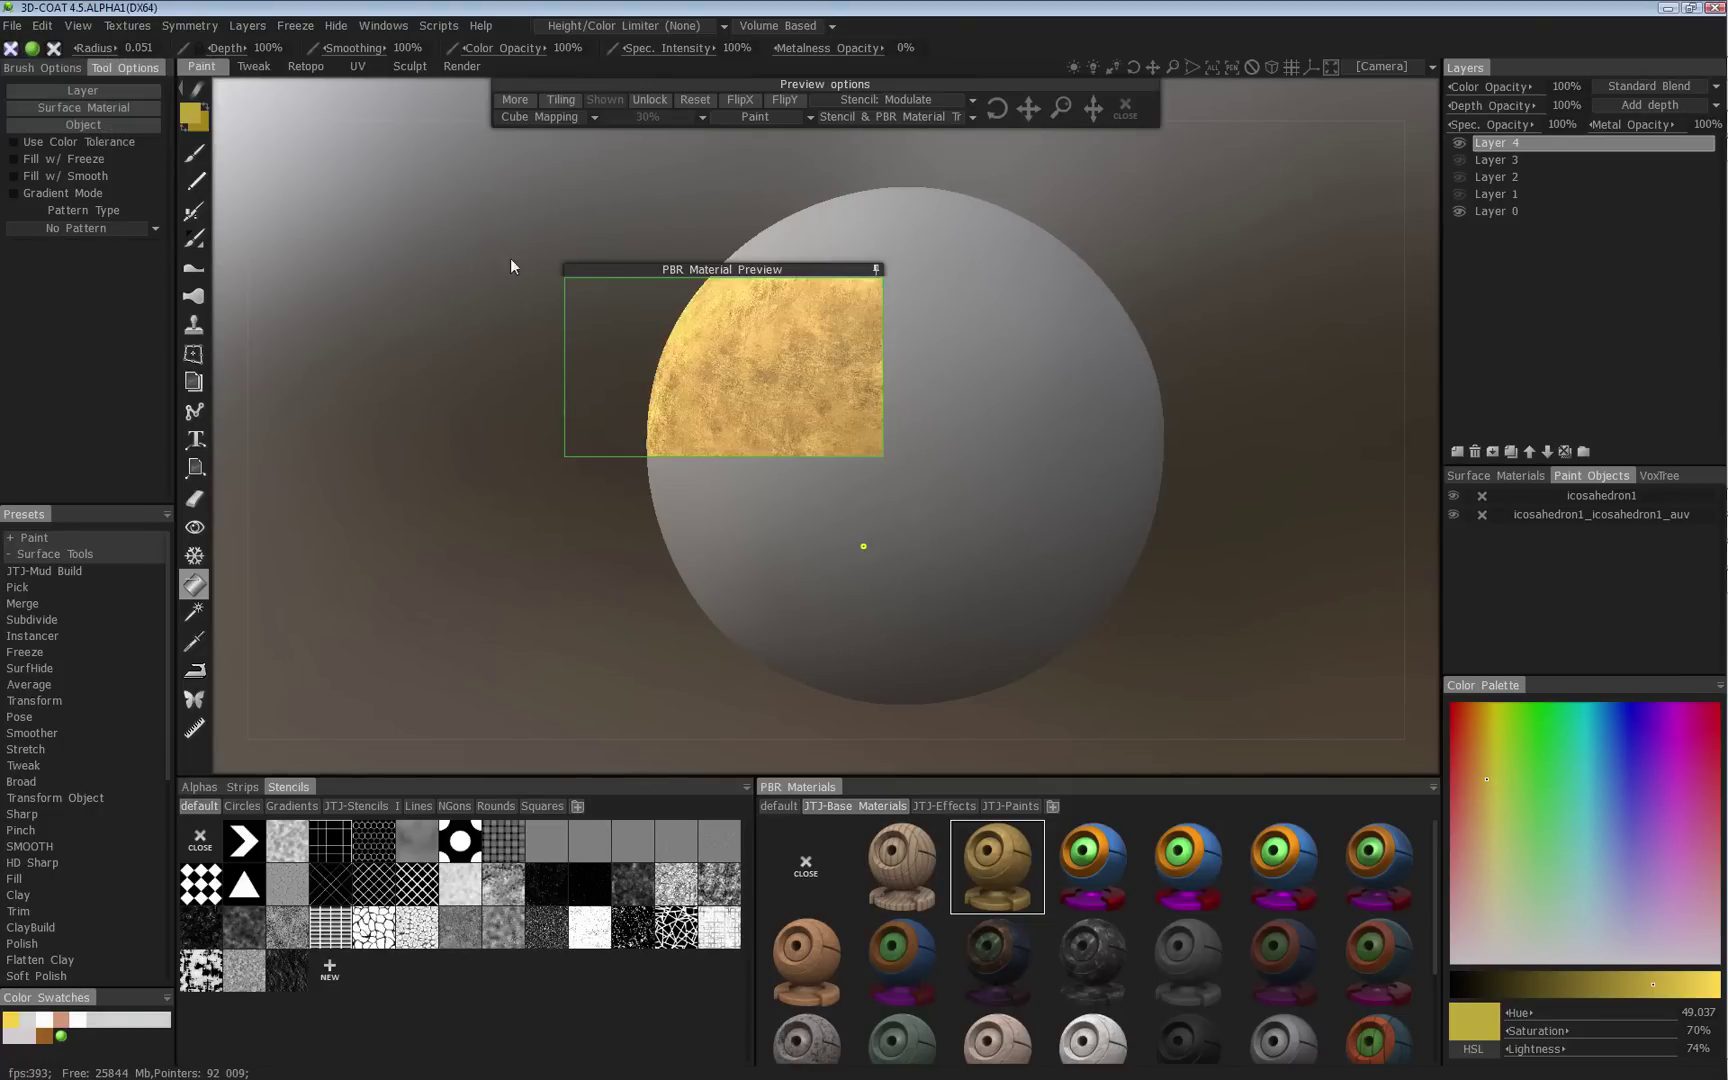
left_click_drag(510, 265, 563, 205)
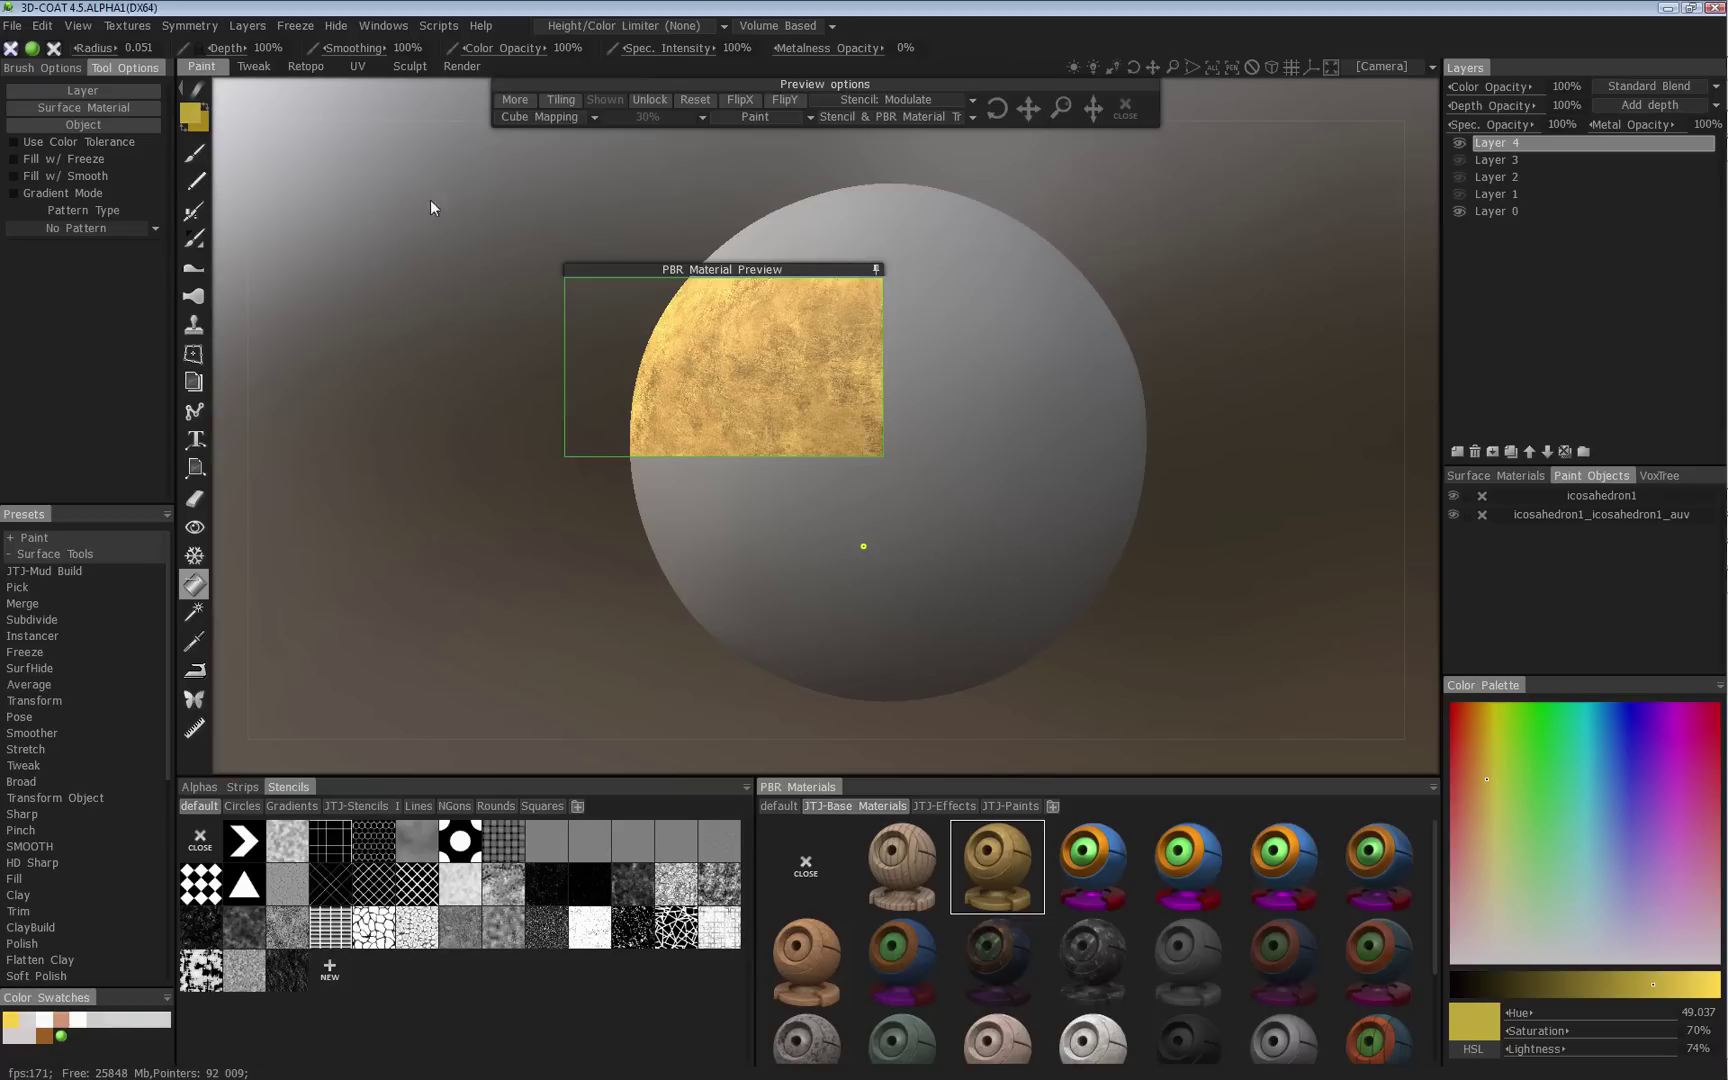
left_click(566, 119)
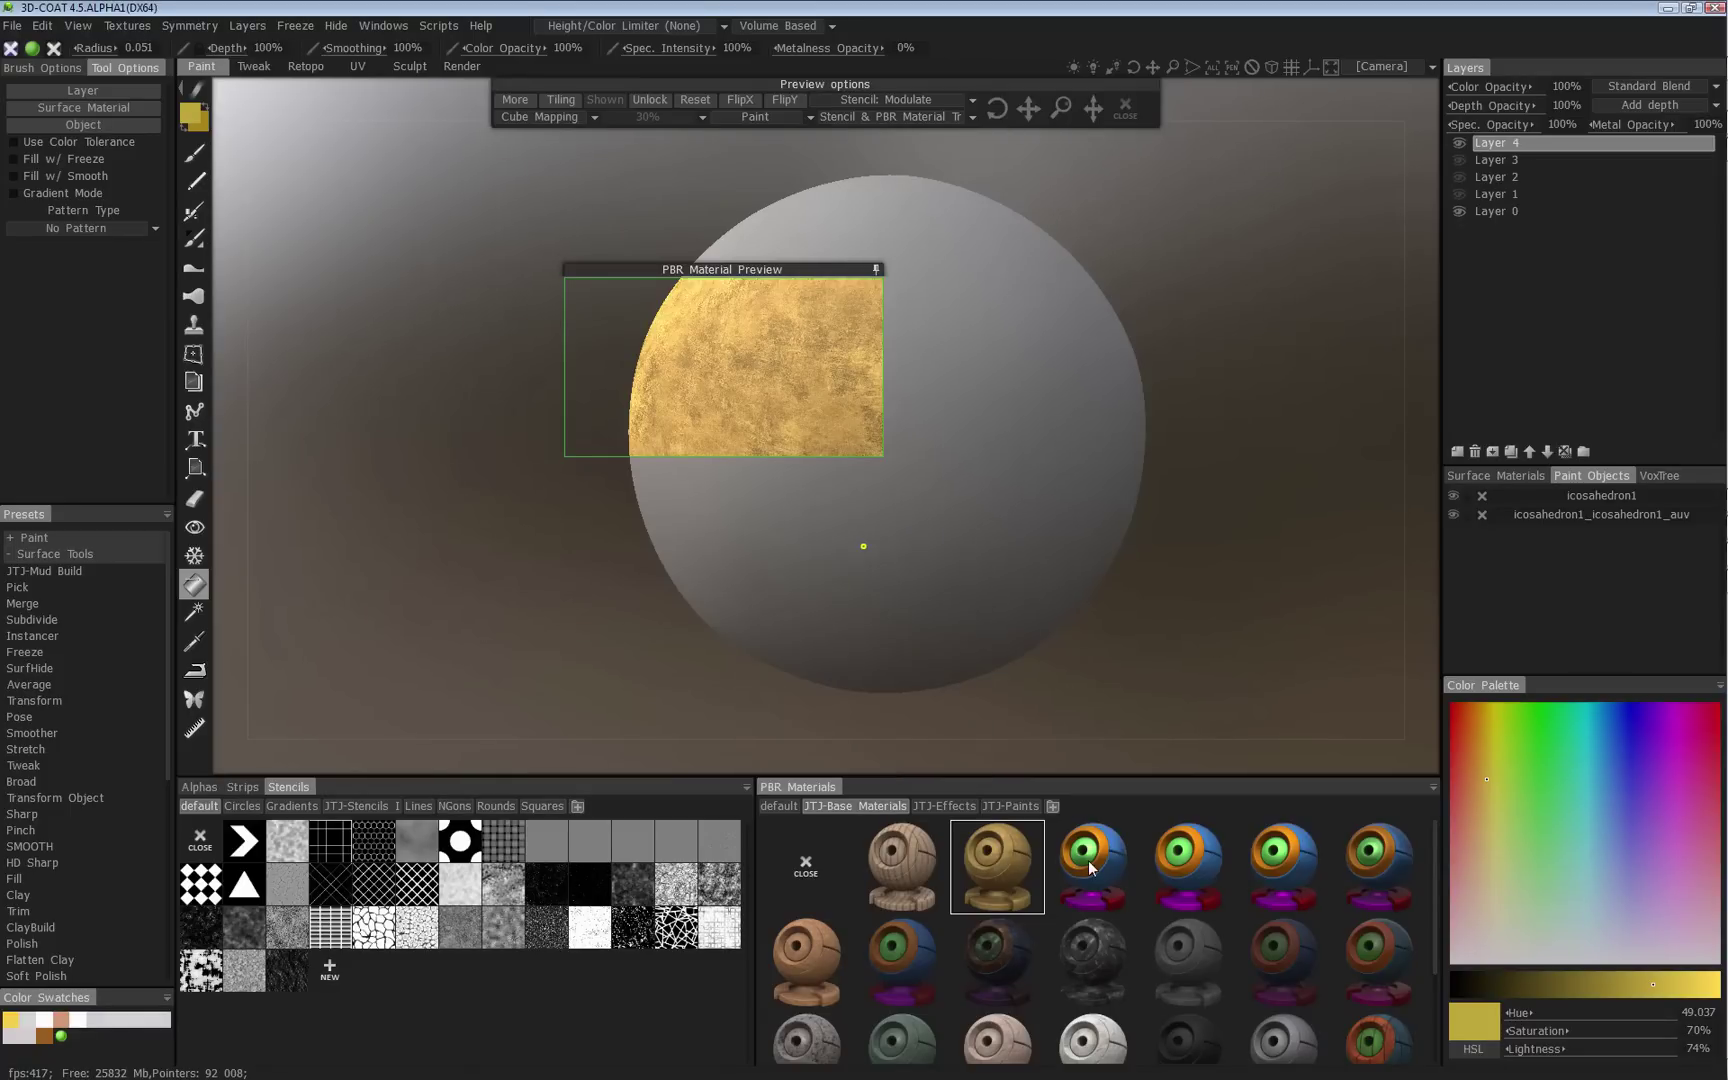
Open the PBR Material Editor for JTJ-Bronze and keep Cube Mapping as its preferred mapping.
mouse_move(1089, 859)
right_click(994, 863)
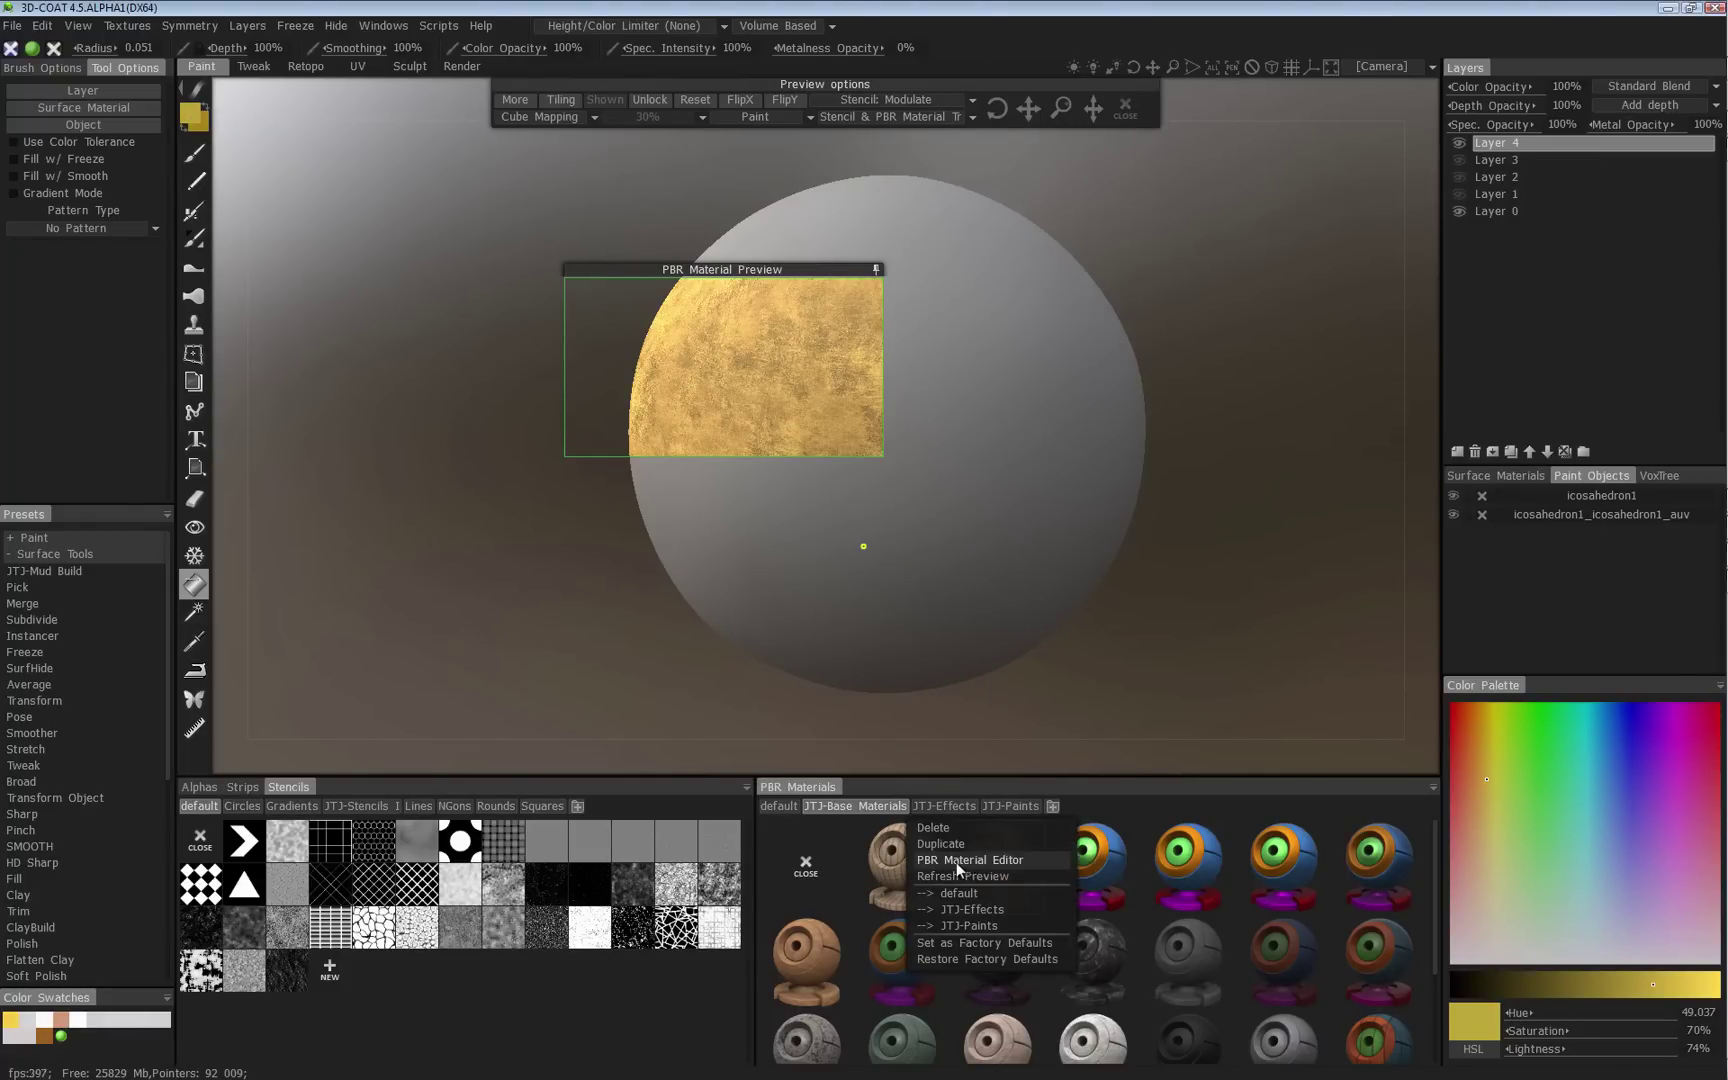
left_click(965, 861)
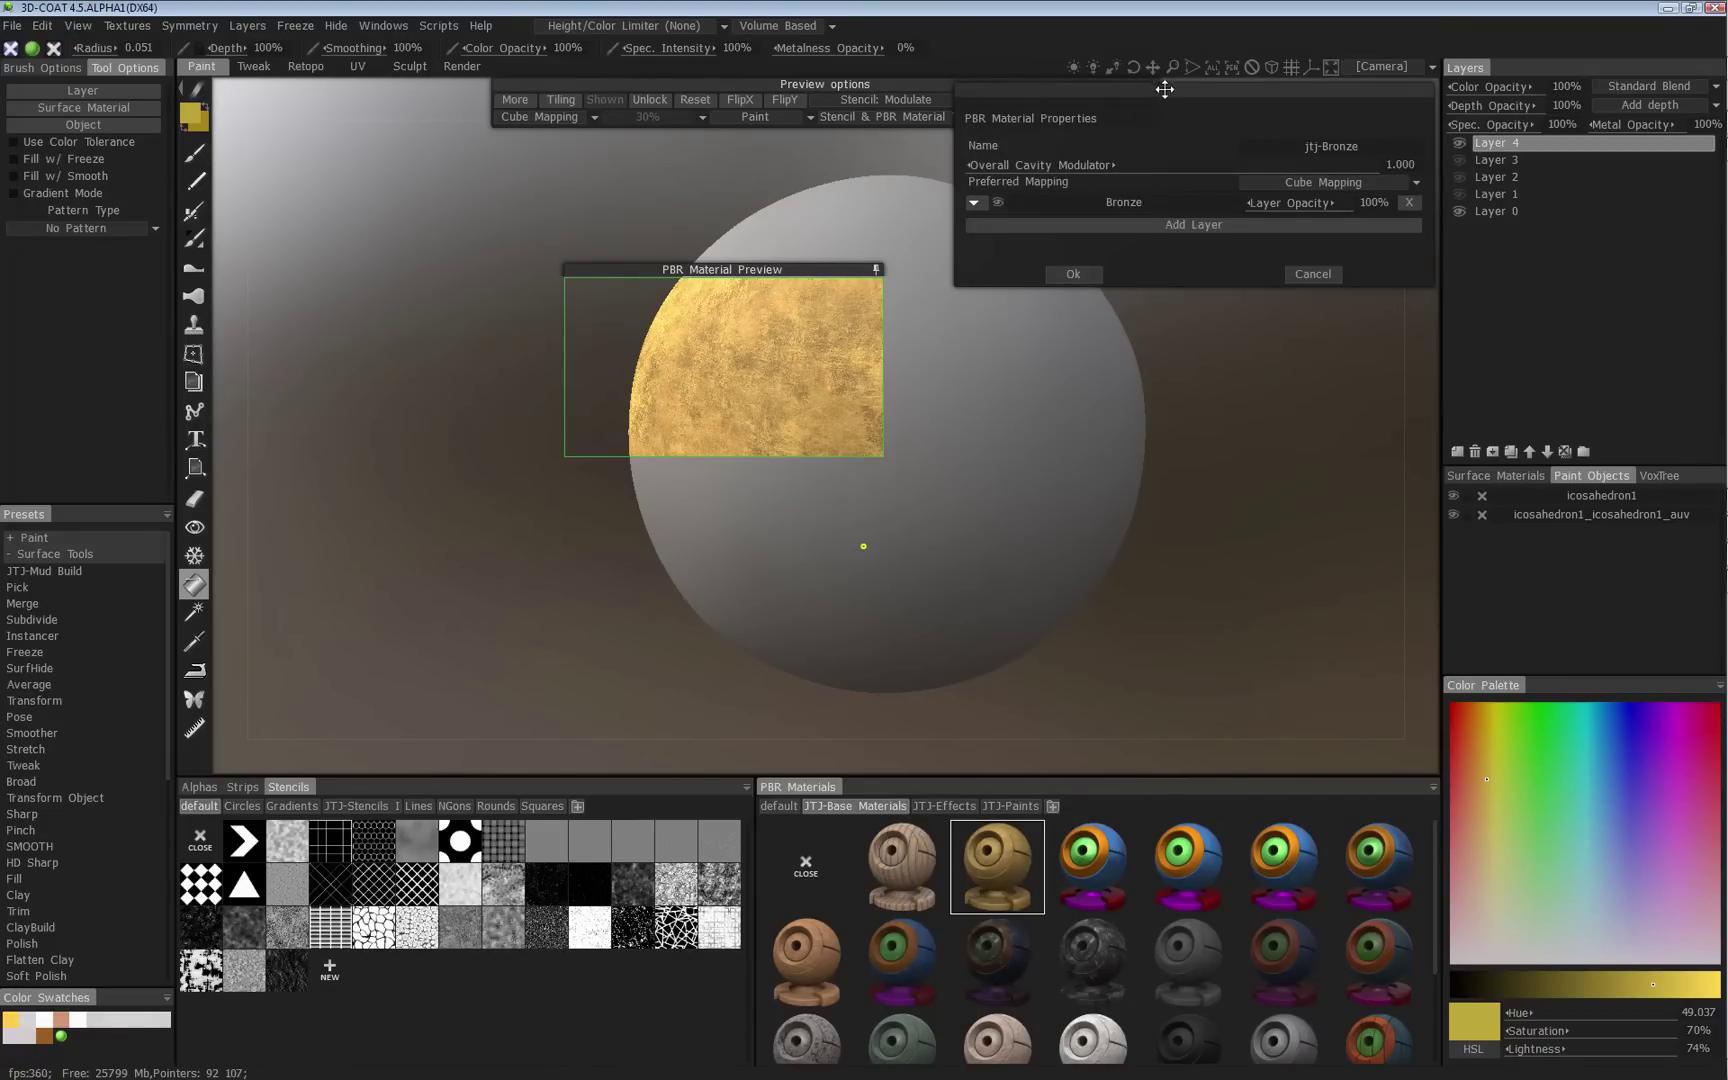
left_click_drag(1165, 89, 1125, 208)
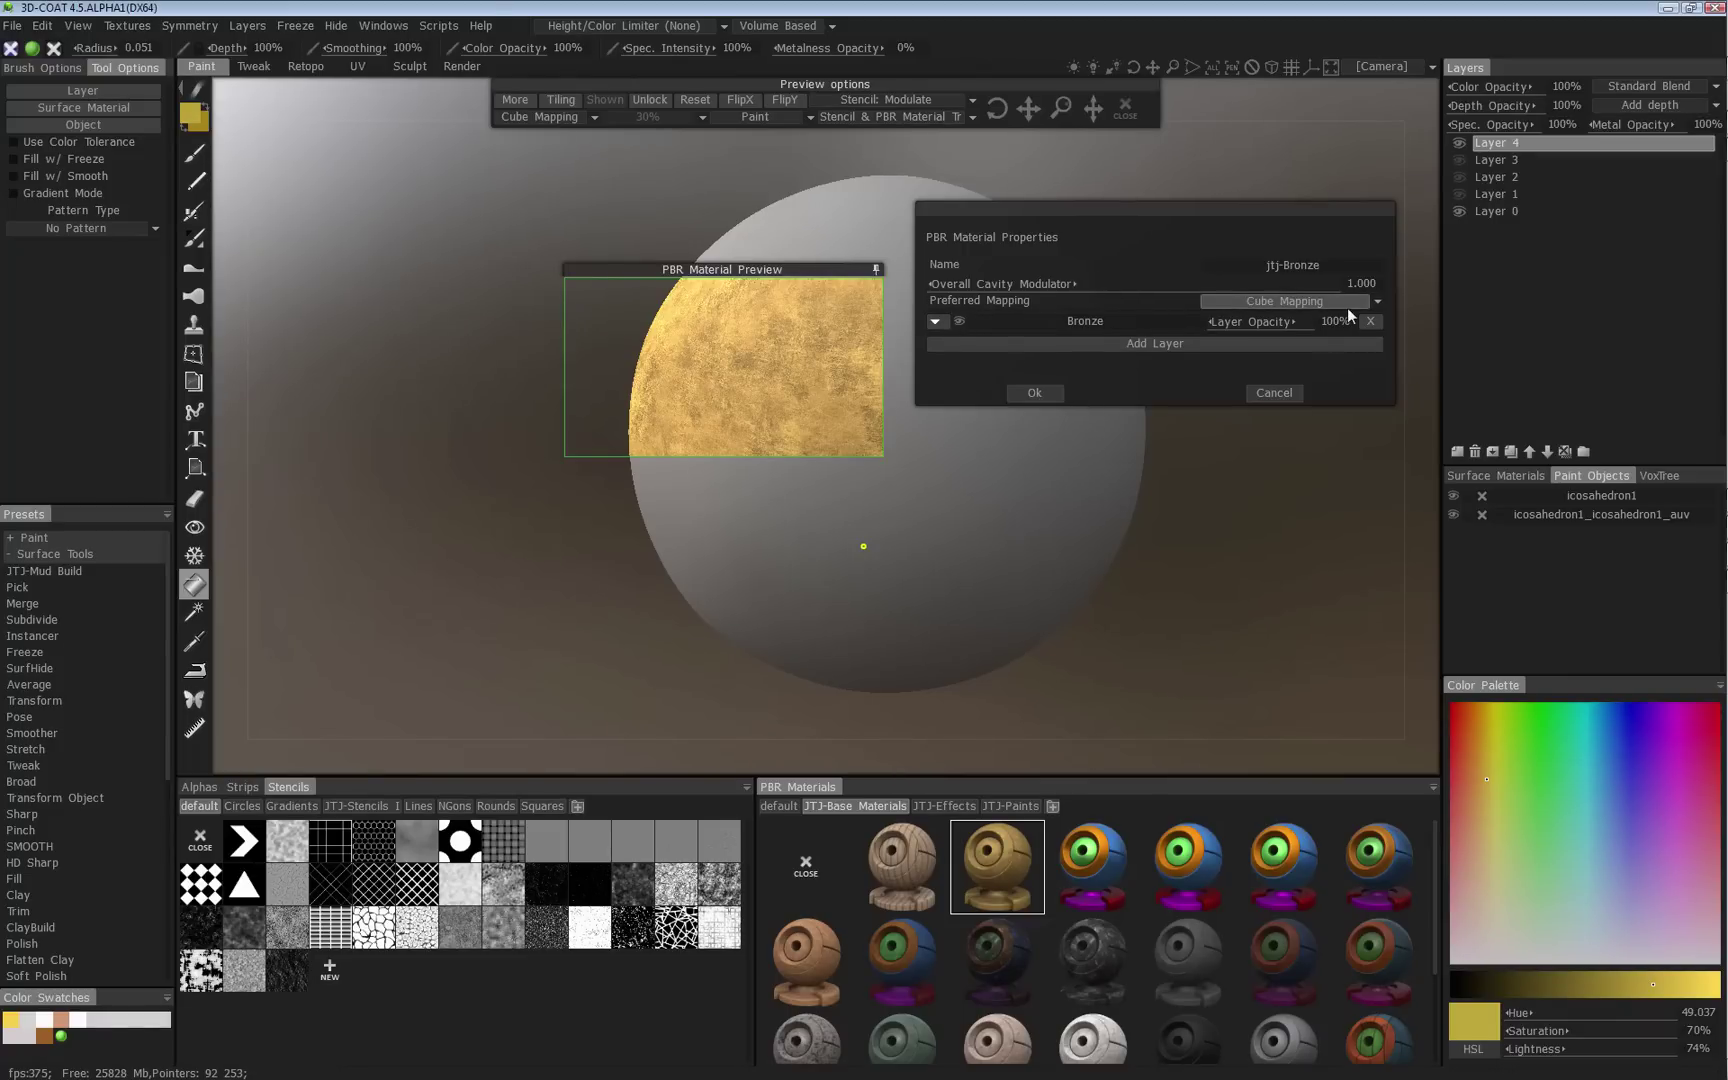
left_click(1301, 305)
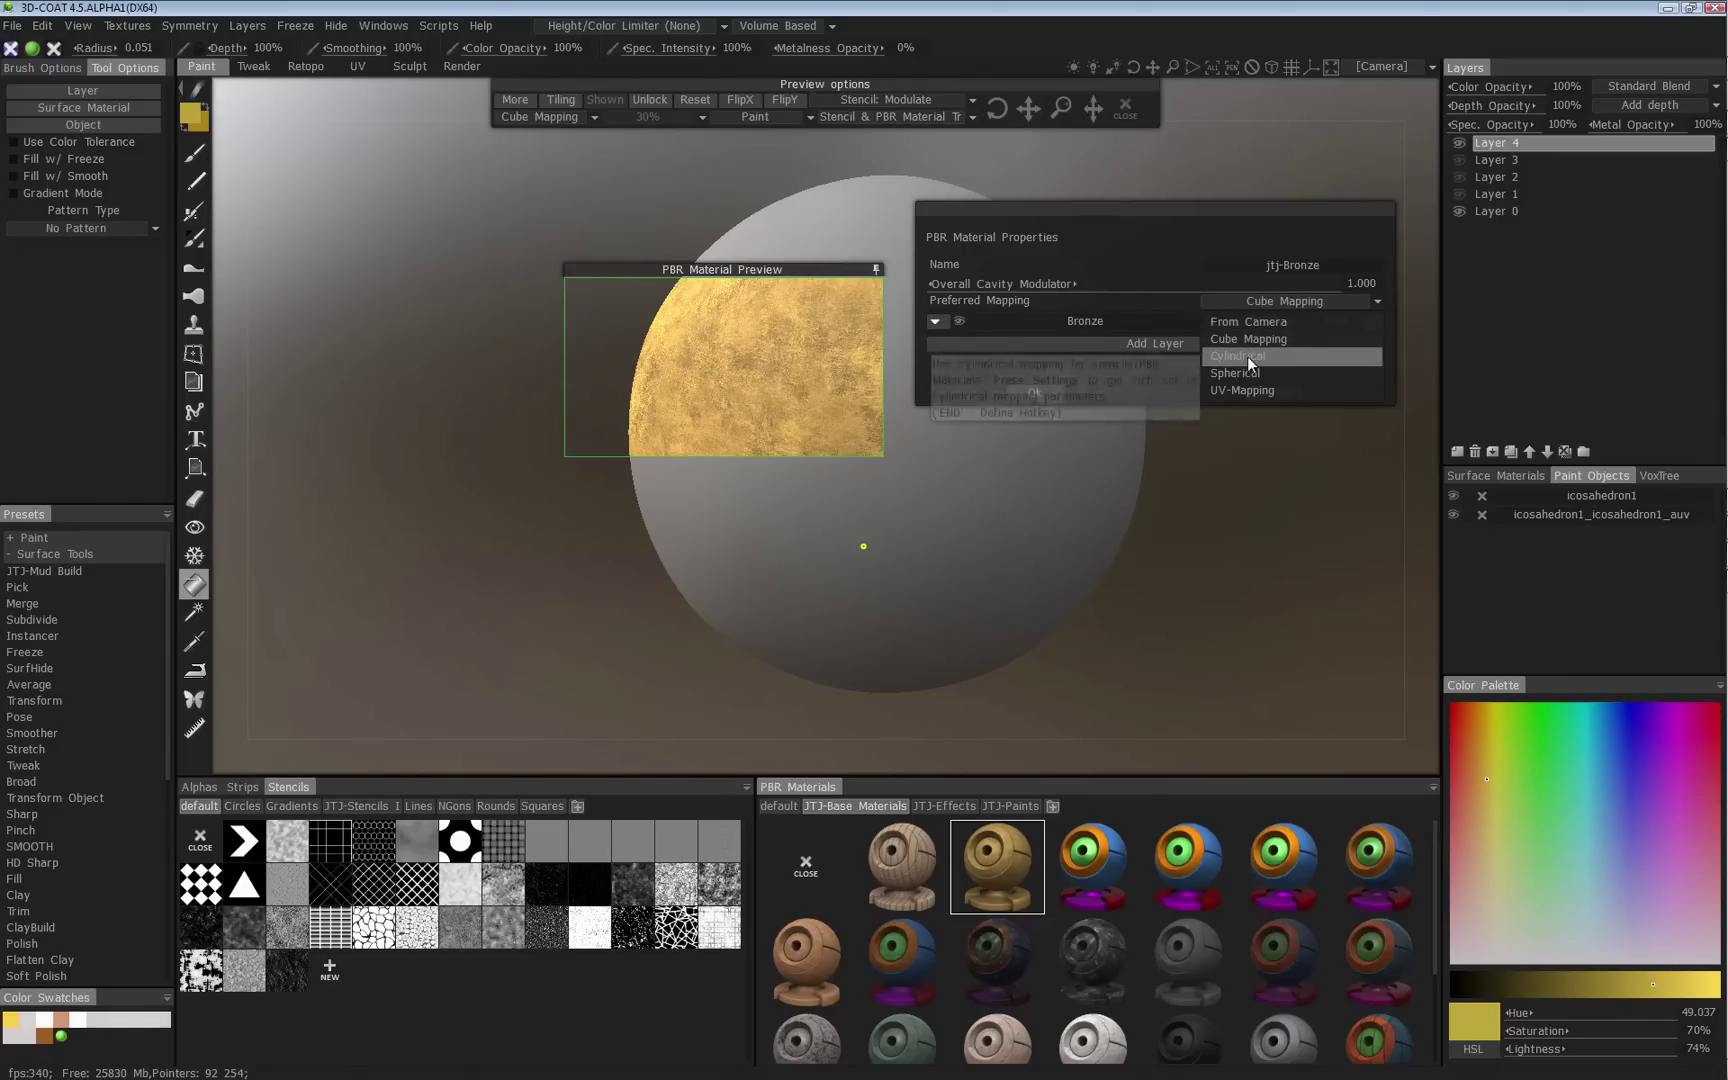
left_click(1253, 259)
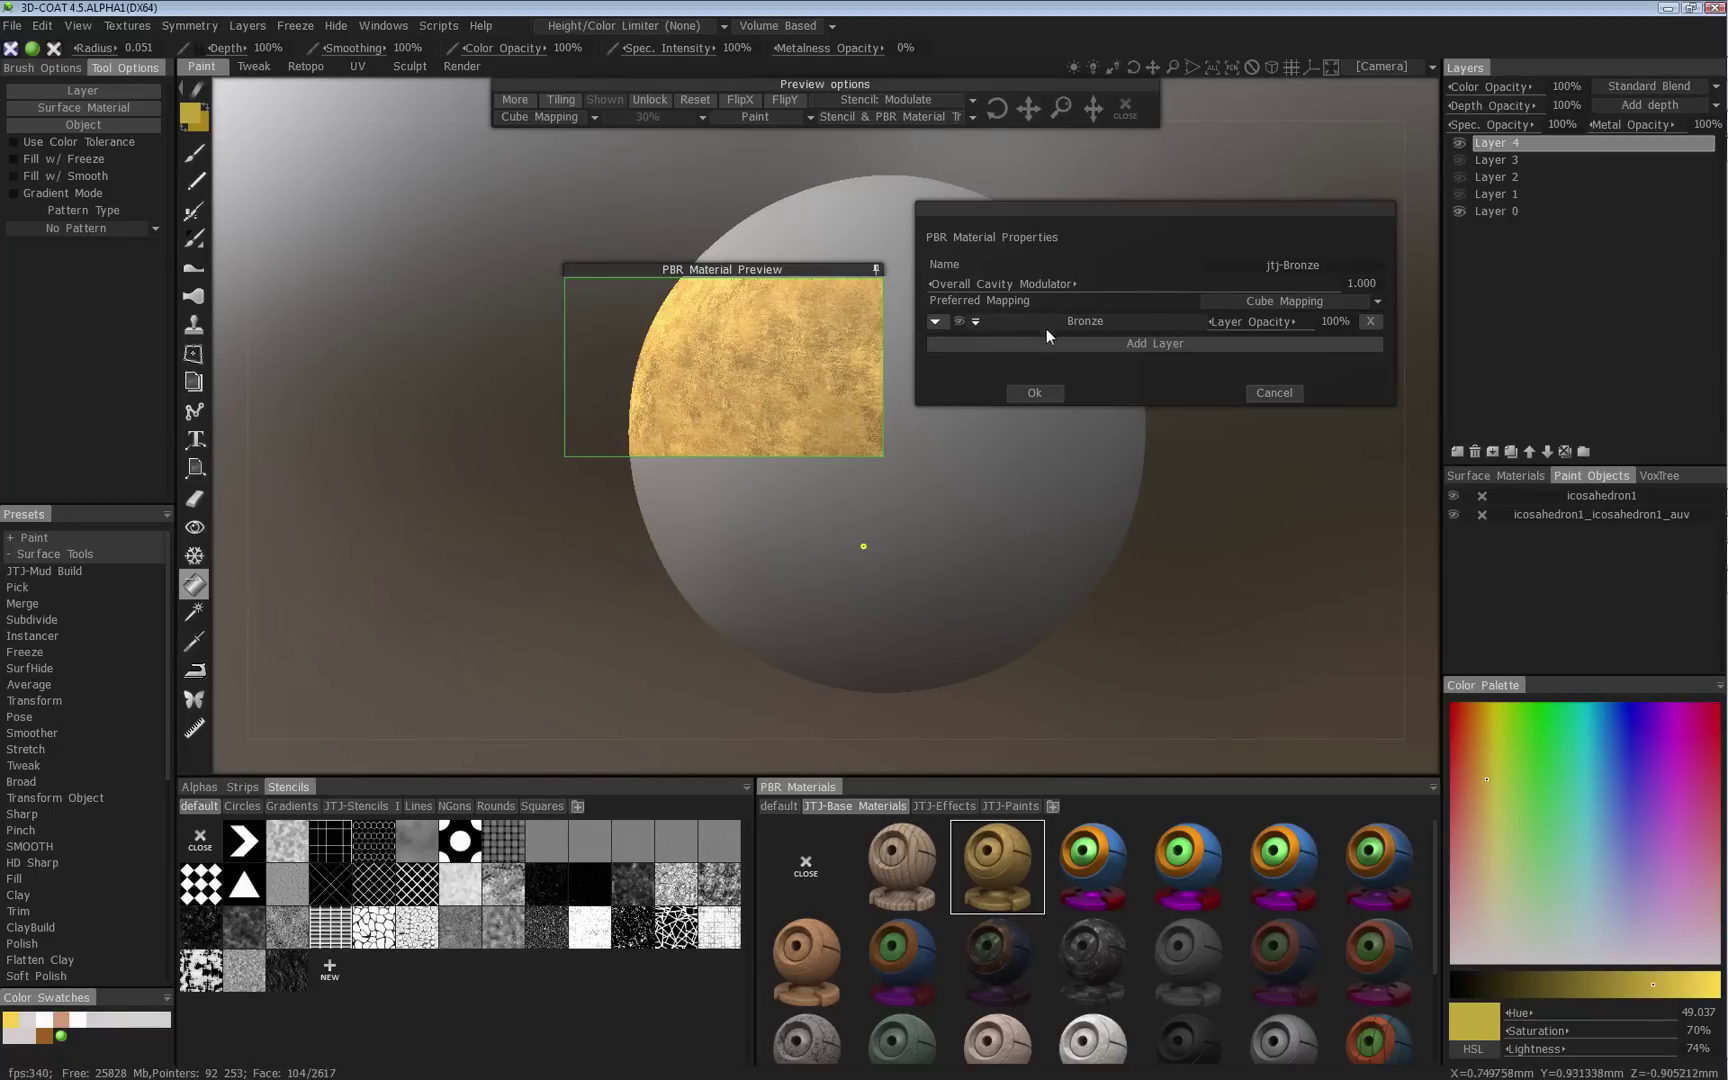
Tick Color, Depth, Gloss, Metal, Mask, Condition and Contrast in the Bronze layer's channel dropdown.
left_click(976, 322)
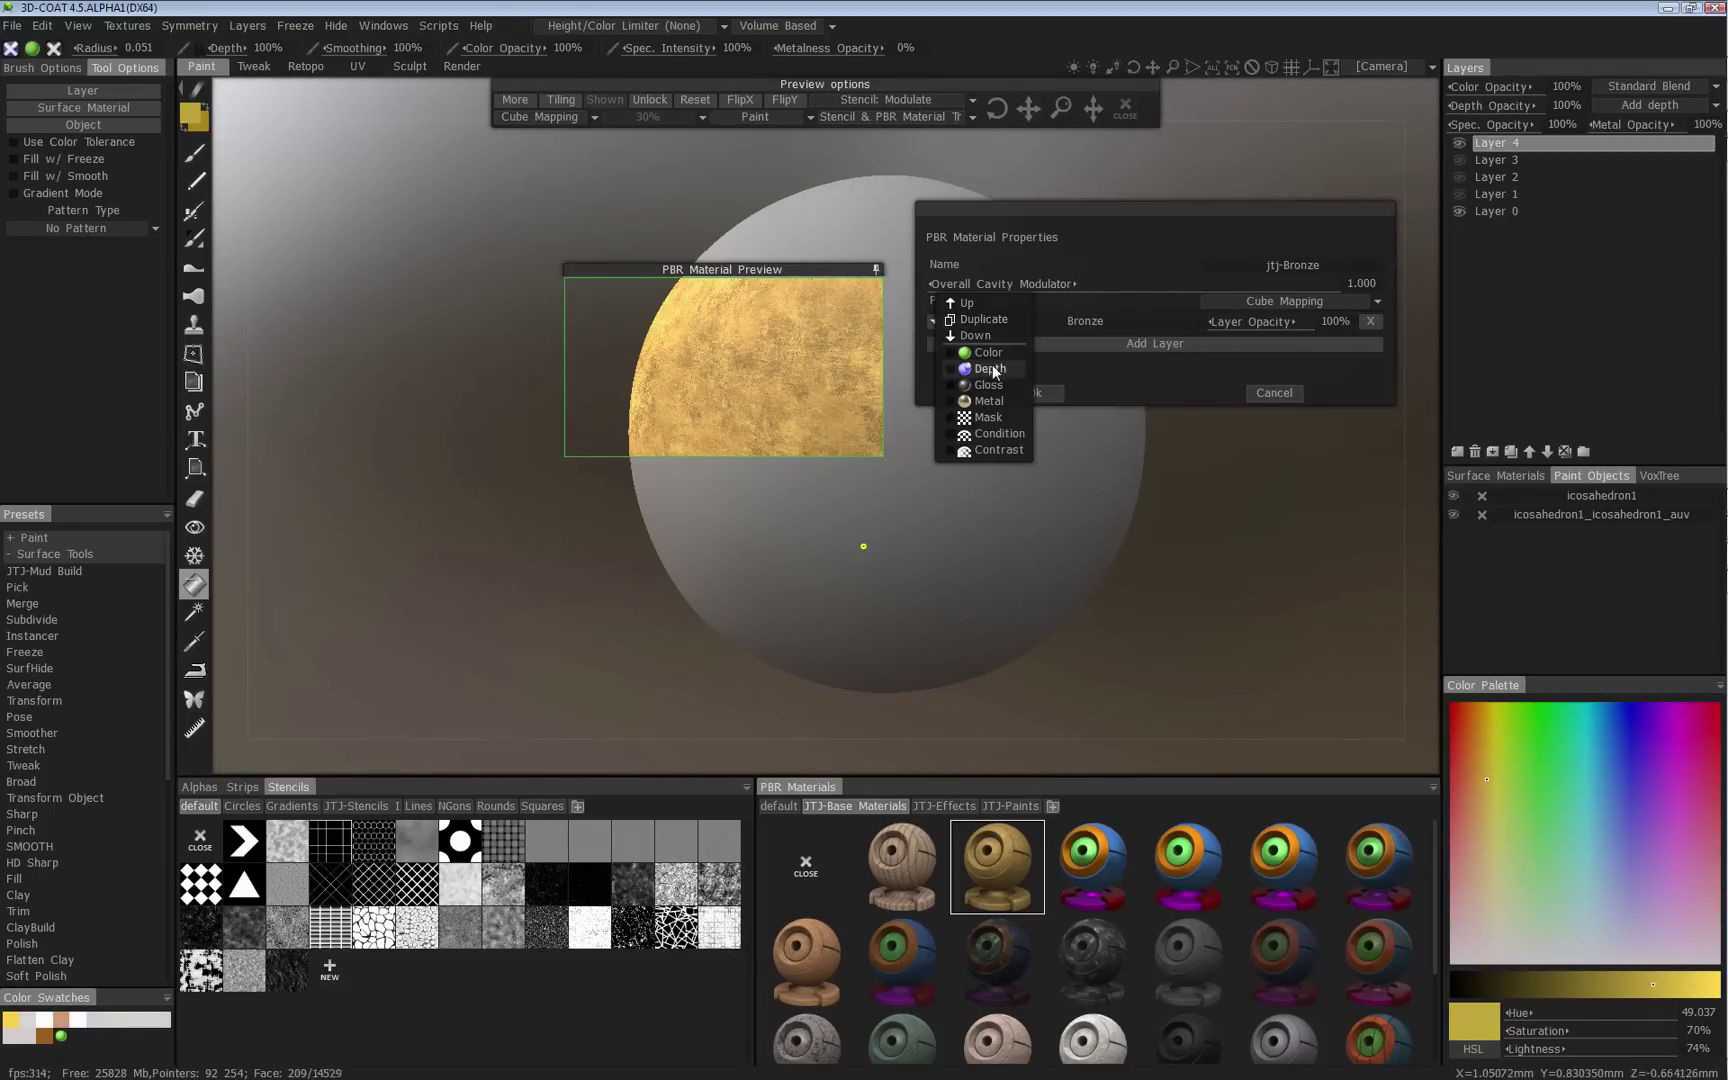
left_click(986, 354)
left_click(988, 369)
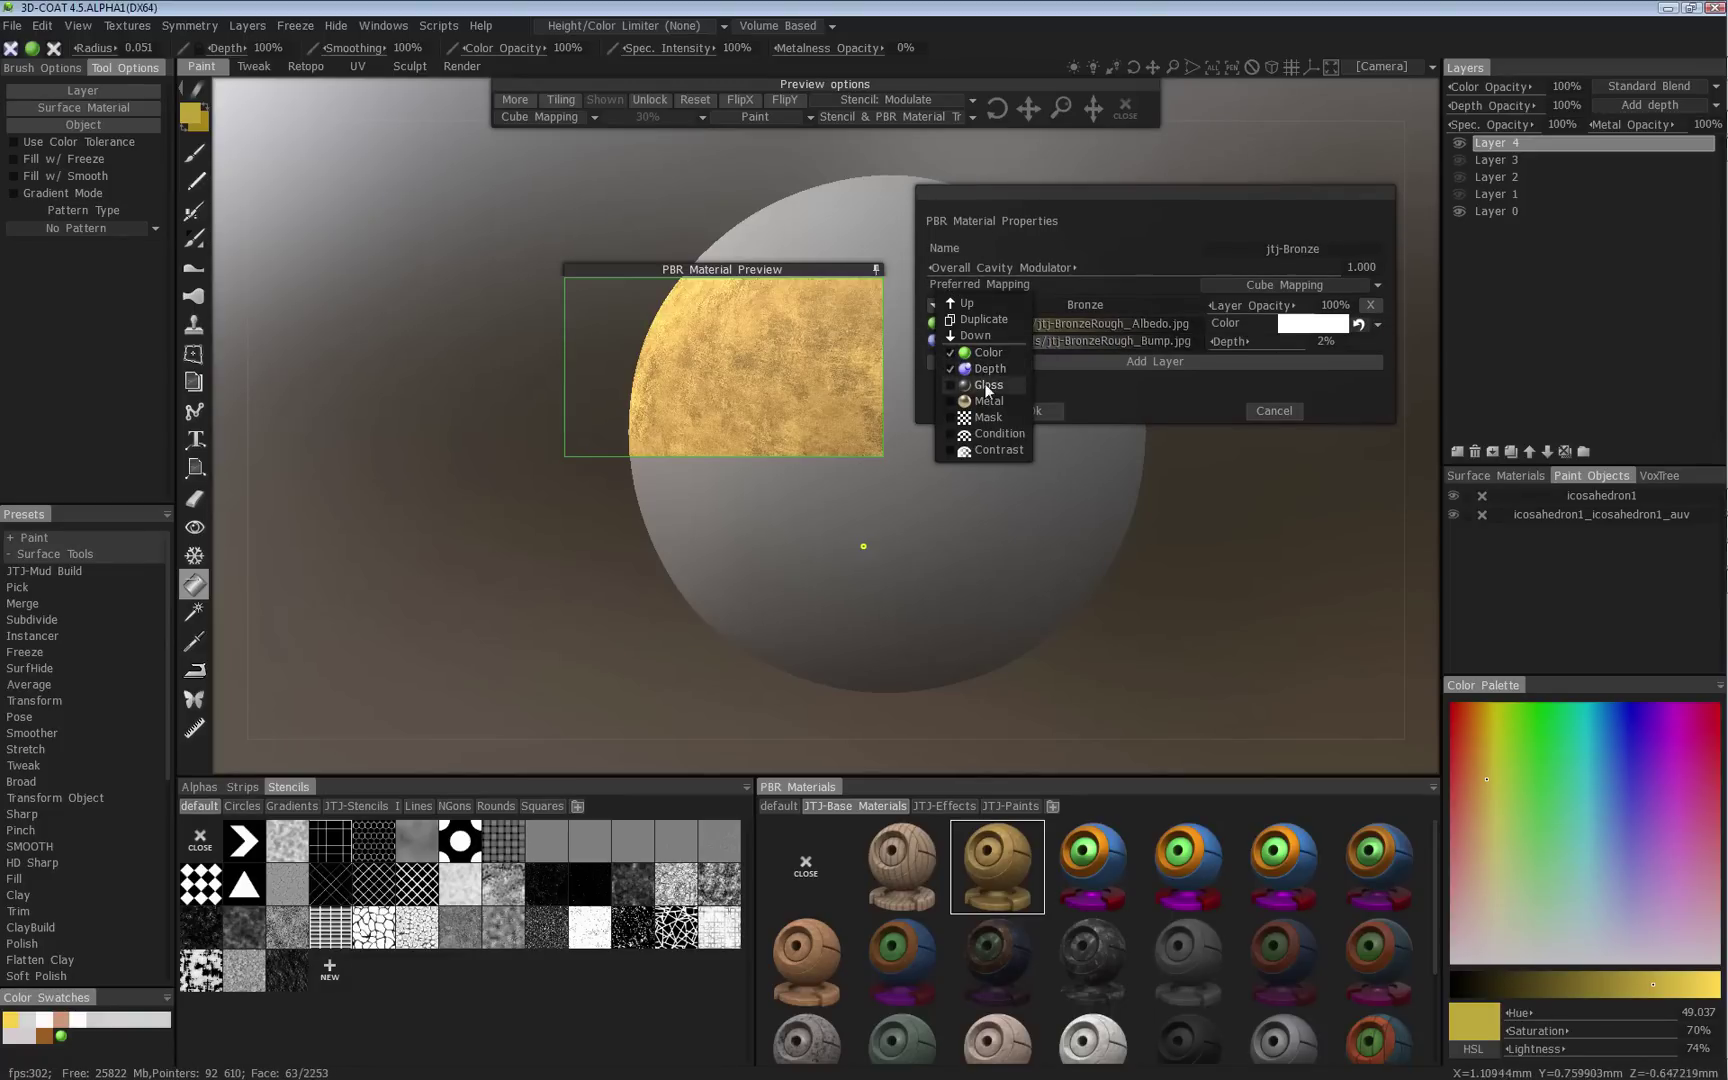
left_click(988, 385)
left_click(988, 401)
left_click(990, 419)
left_click(994, 435)
left_click(992, 452)
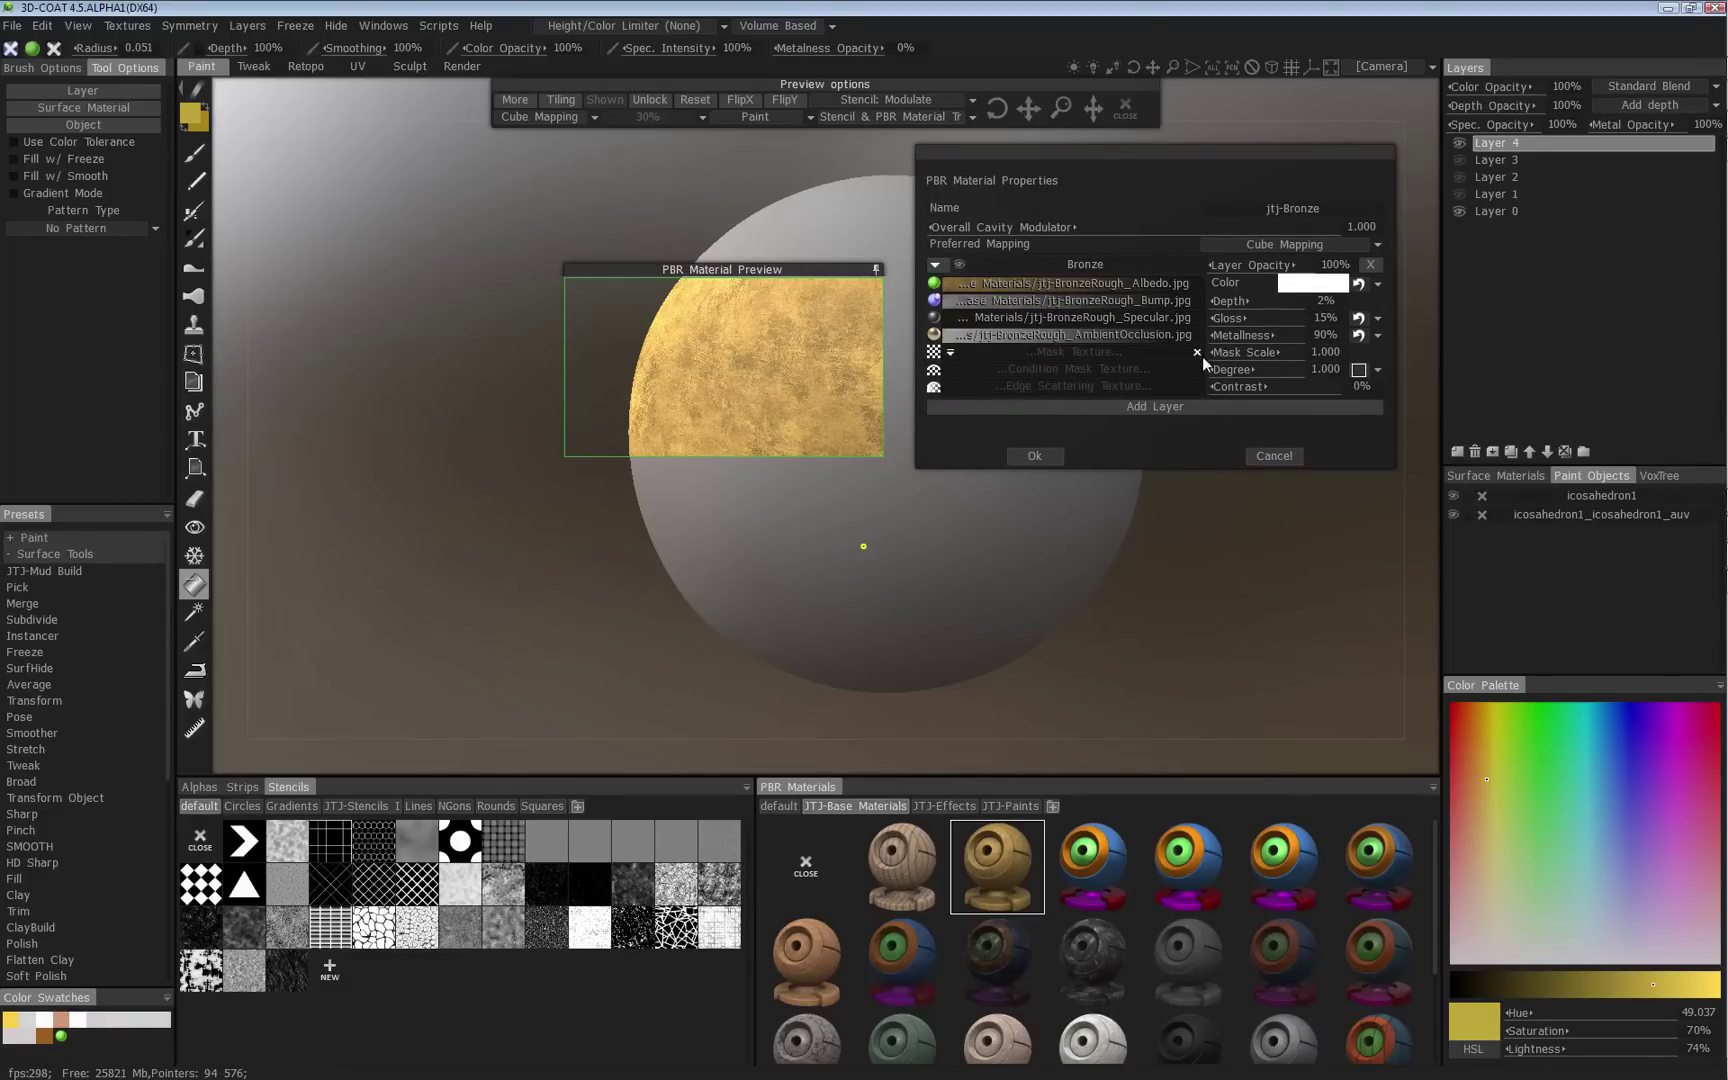
mouse_move(1060, 290)
mouse_move(1089, 335)
mouse_move(1142, 298)
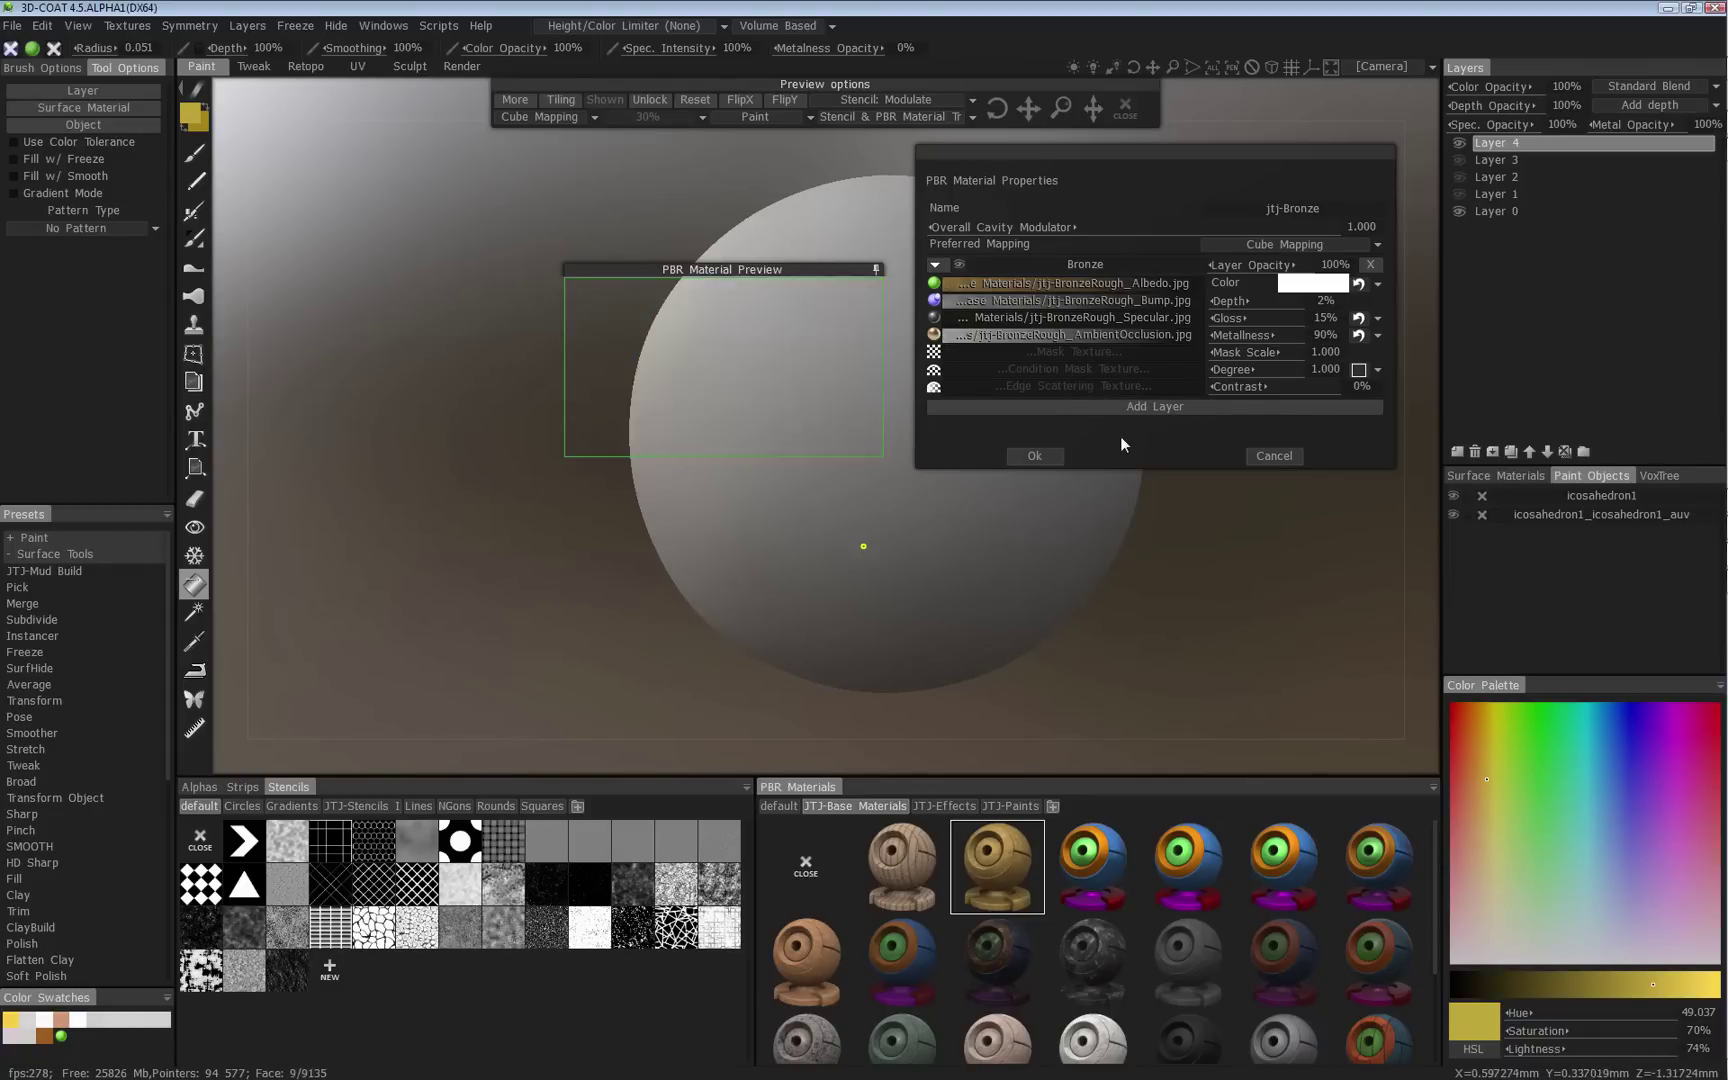
left_click(1084, 351)
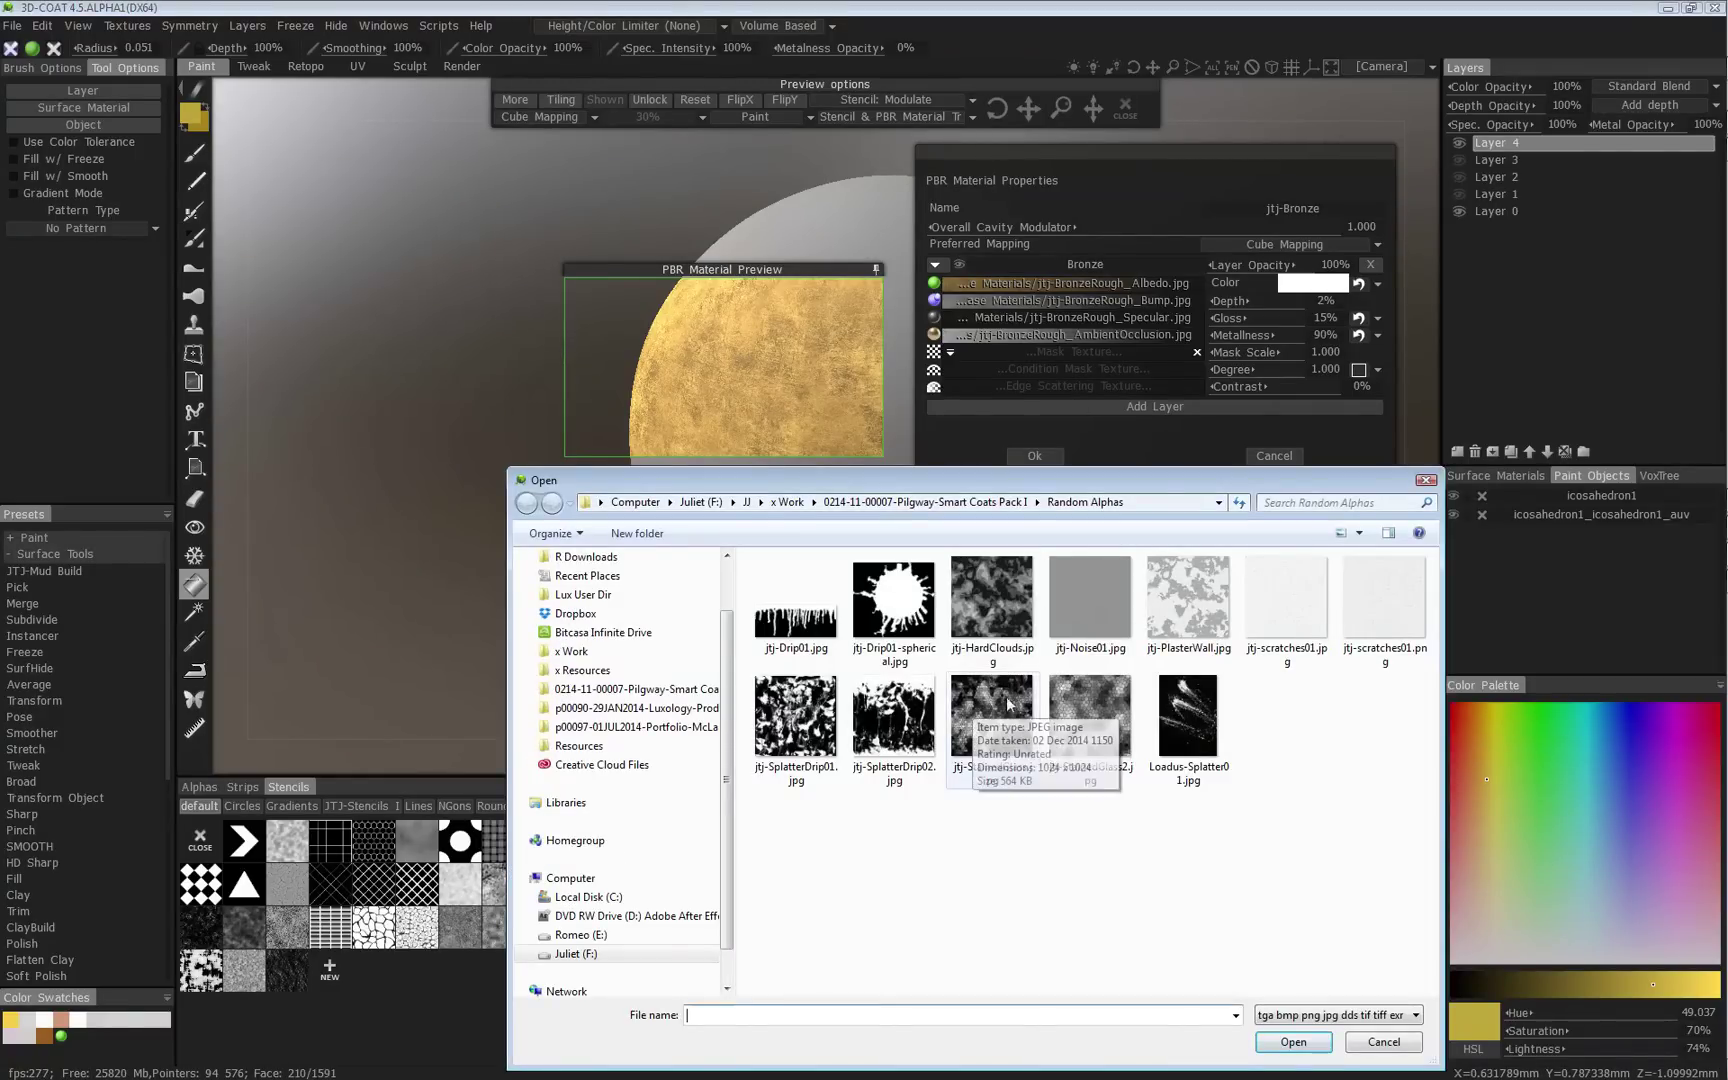
left_click(903, 608)
double_click(903, 608)
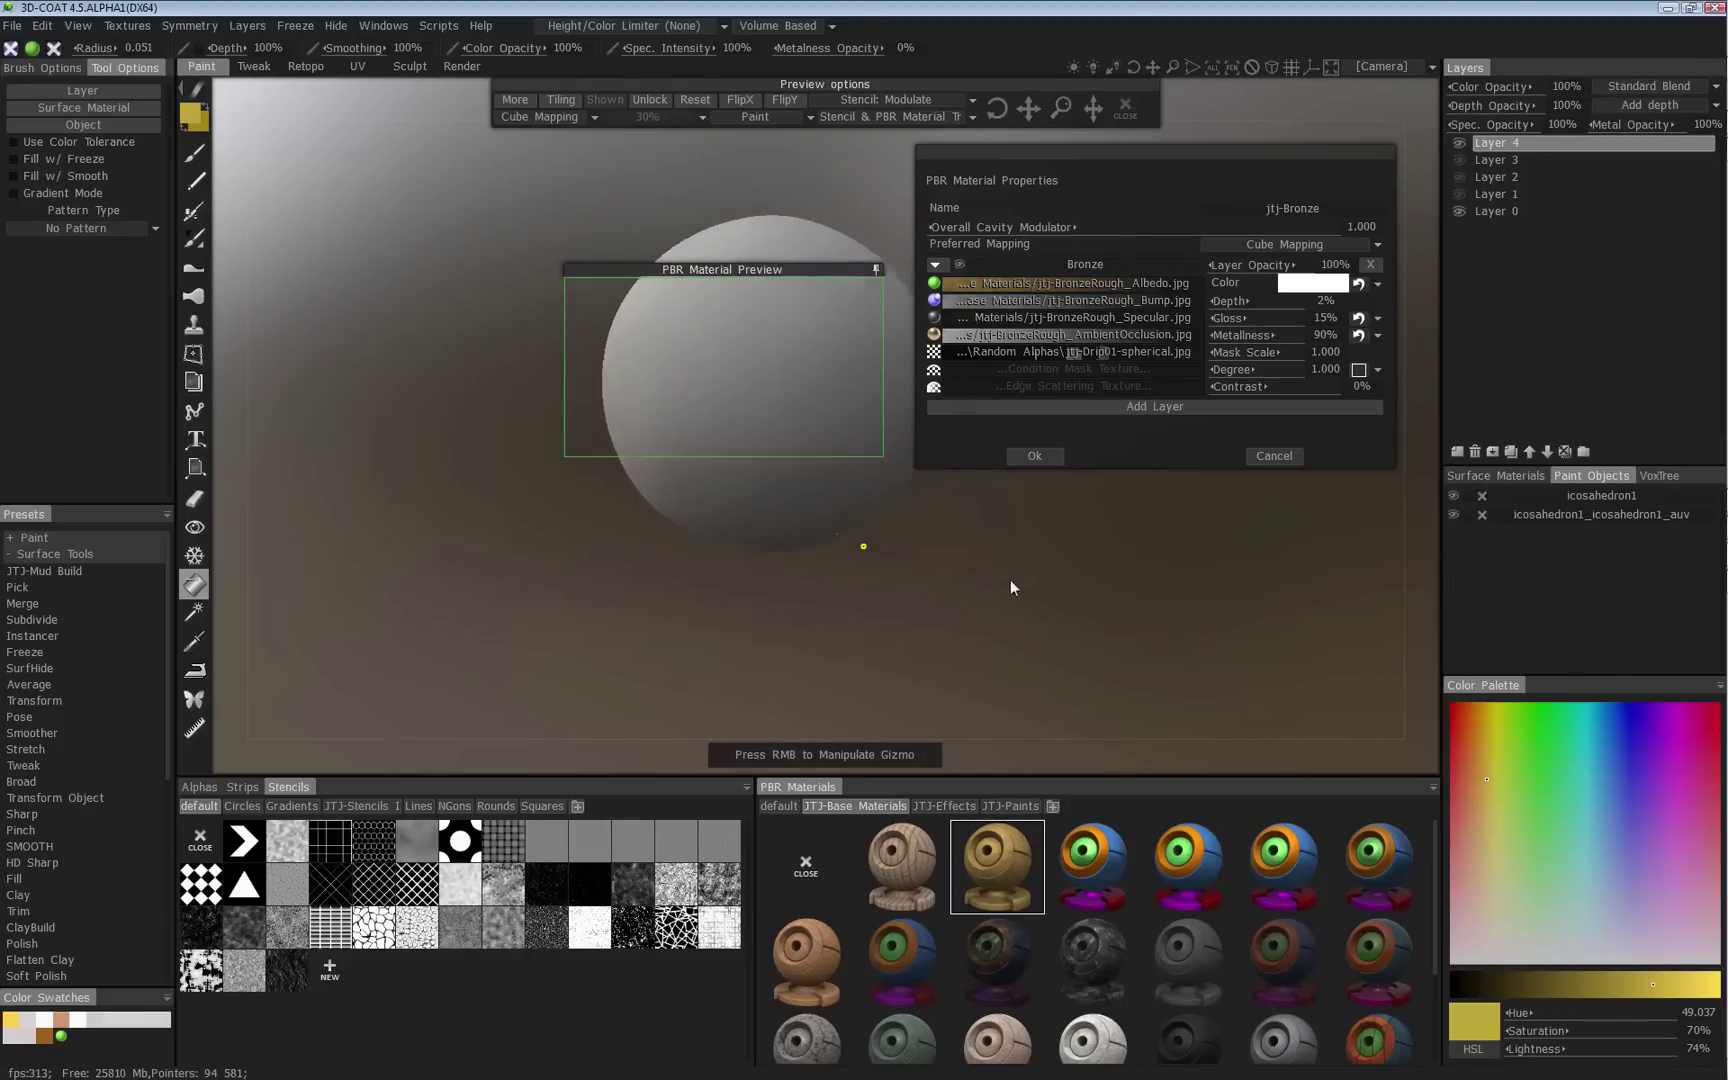
left_click_drag(888, 595, 734, 383)
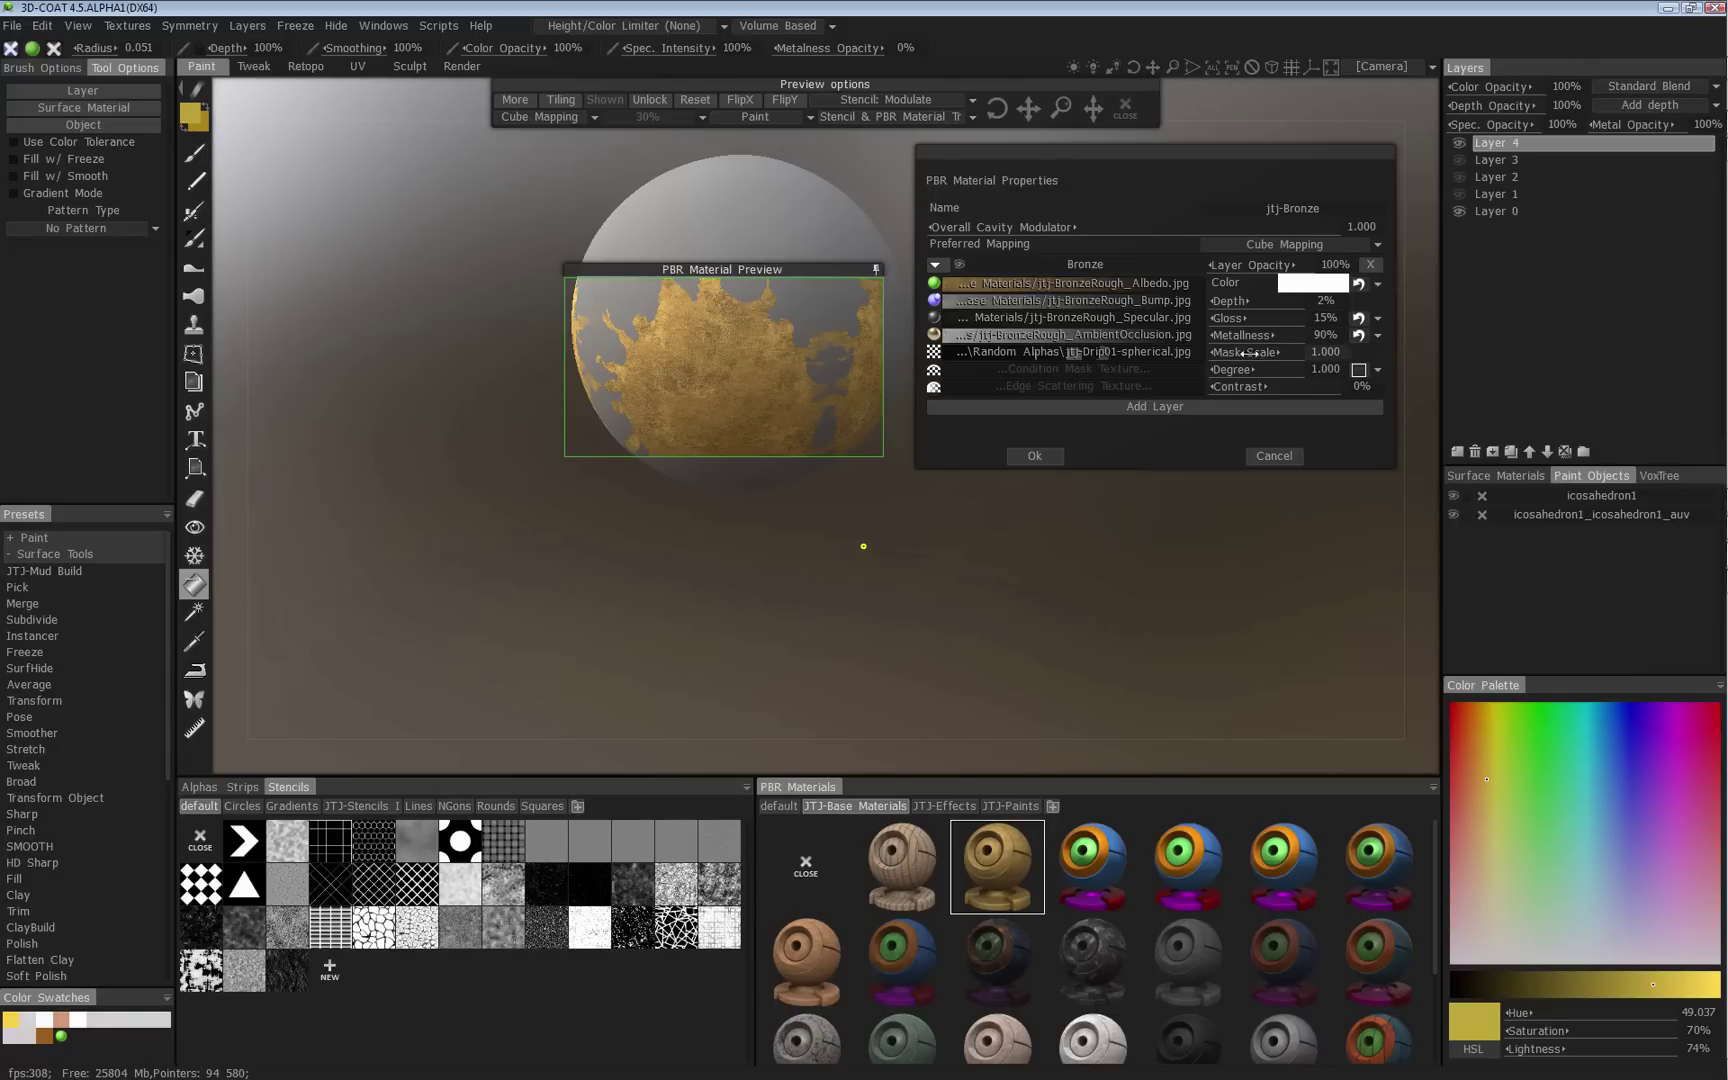
mouse_move(1237, 352)
left_mouse_down()
mouse_move(1276, 352)
mouse_move(1262, 352)
left_mouse_up()
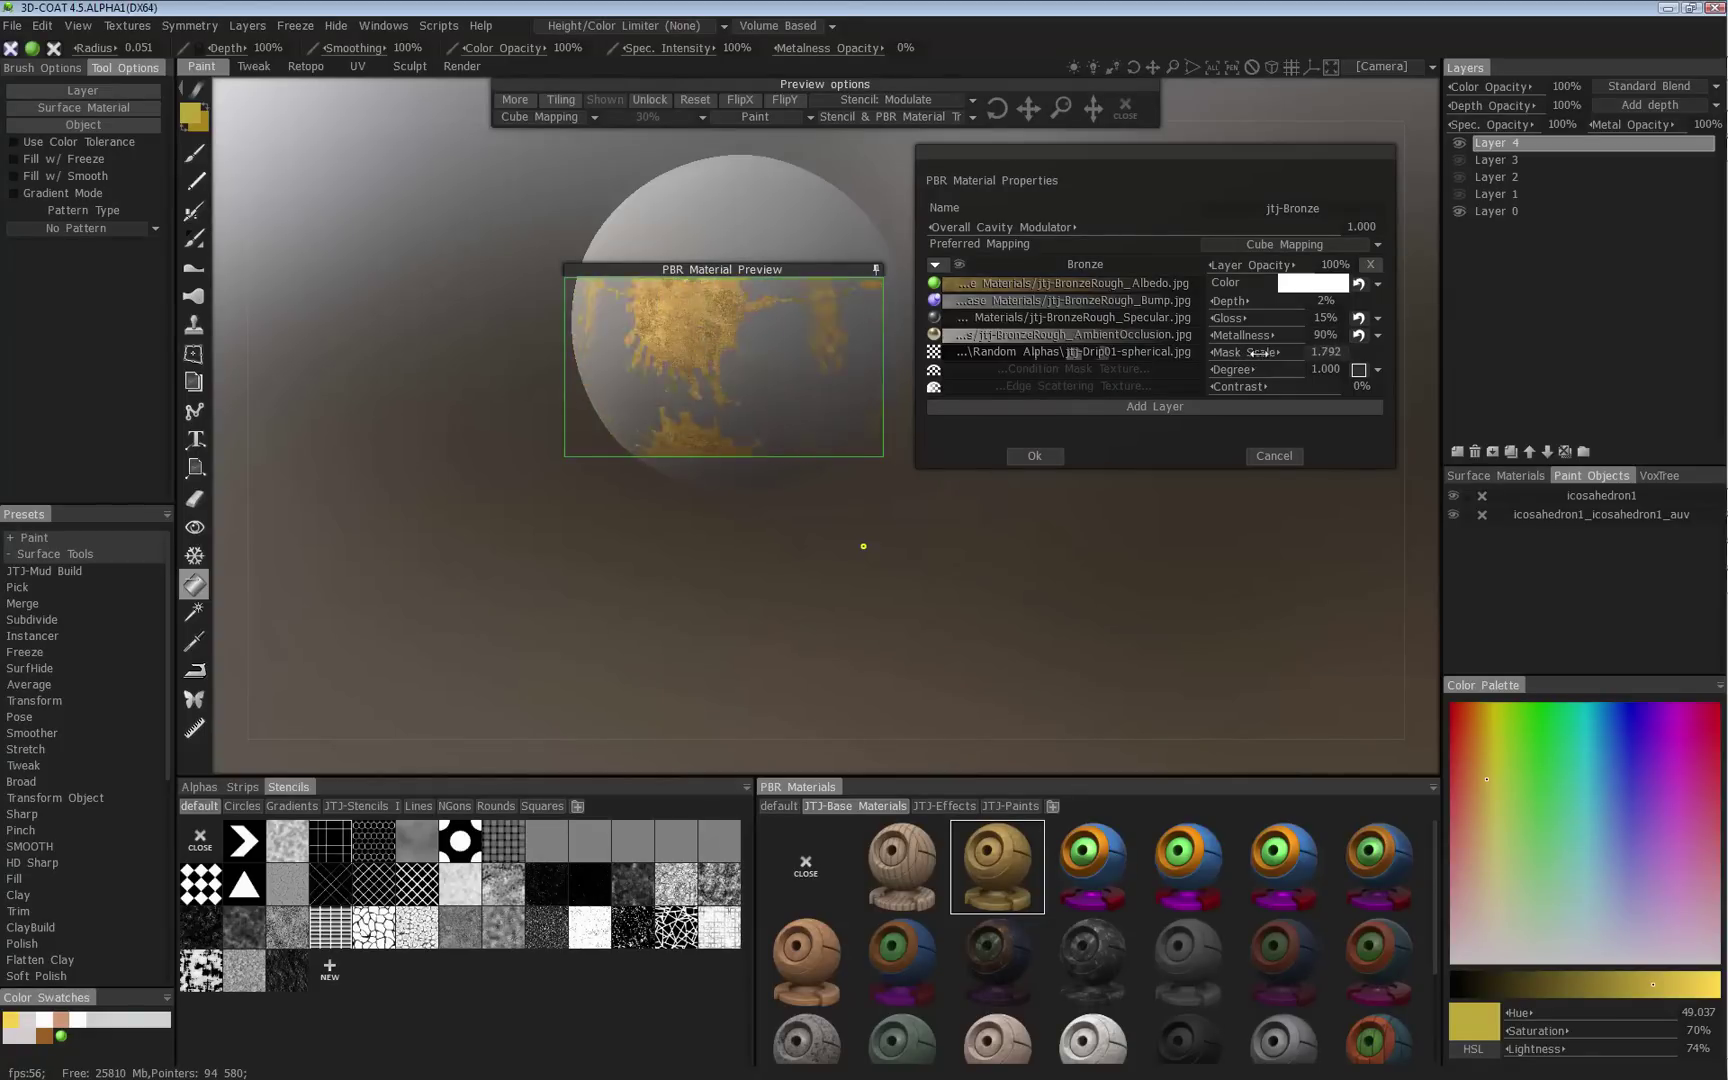
left_click(1307, 356)
type("1")
key("Return")
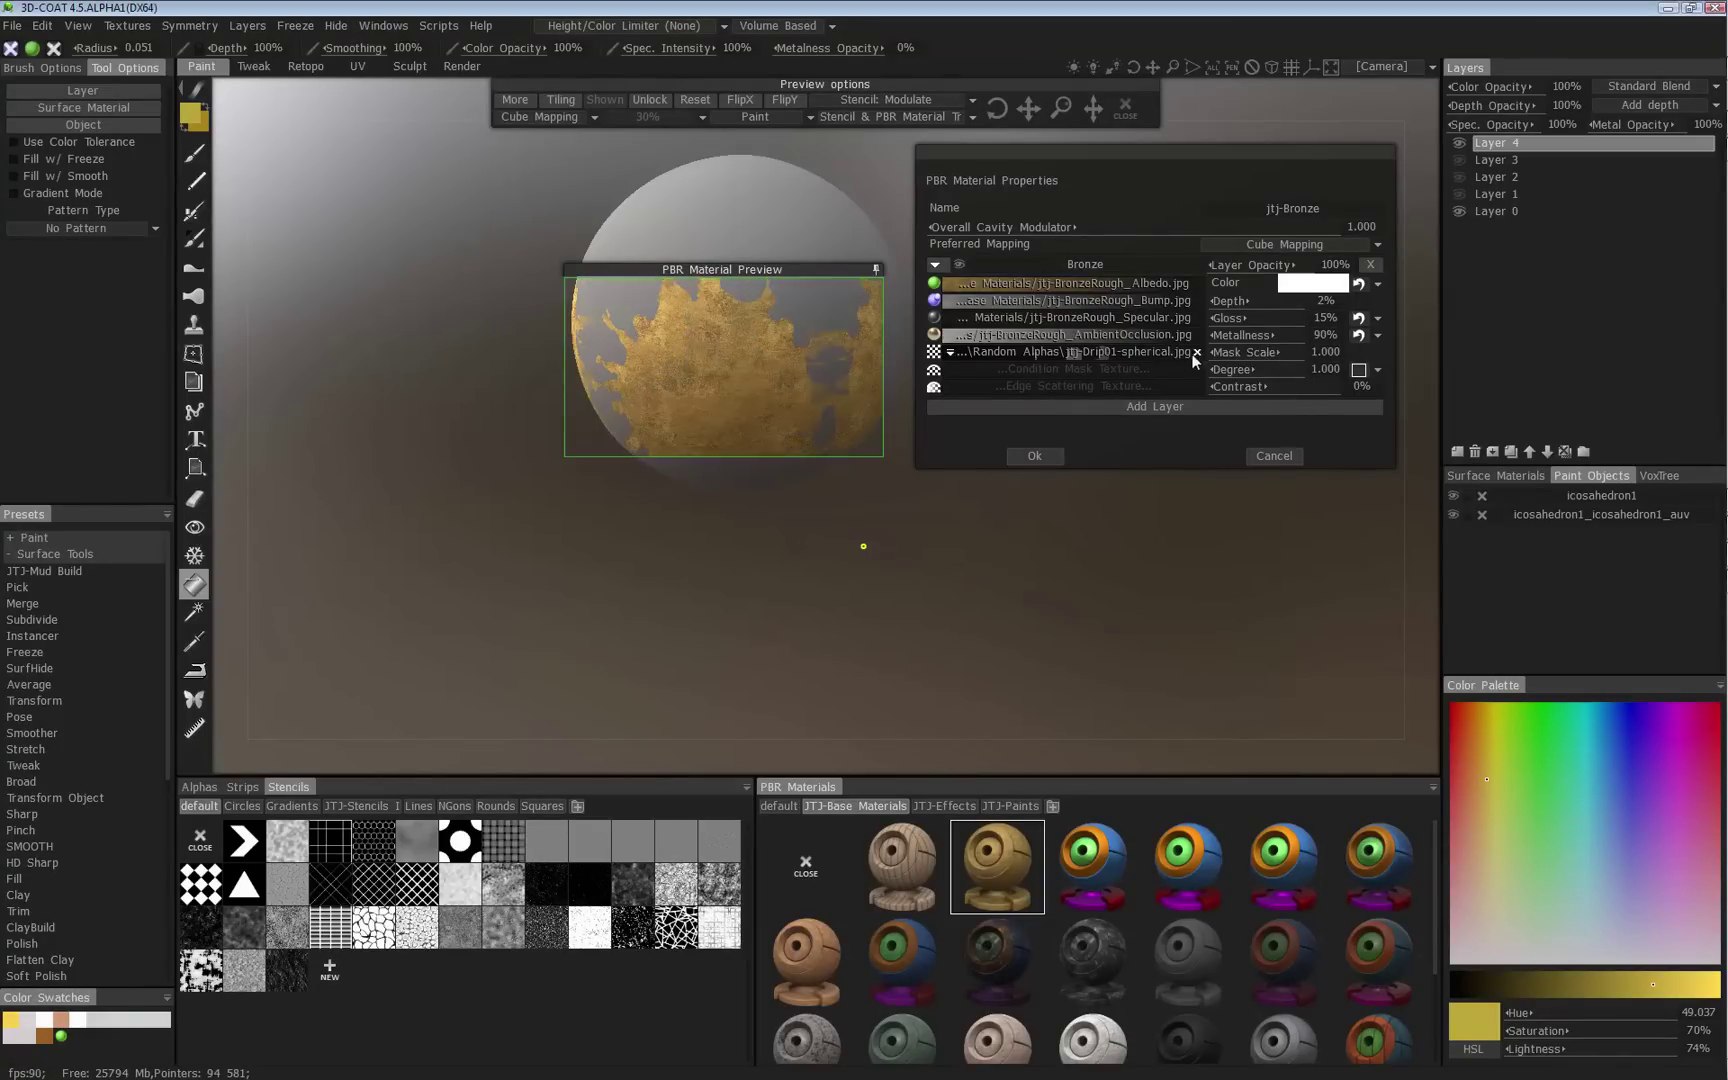
left_click(1197, 352)
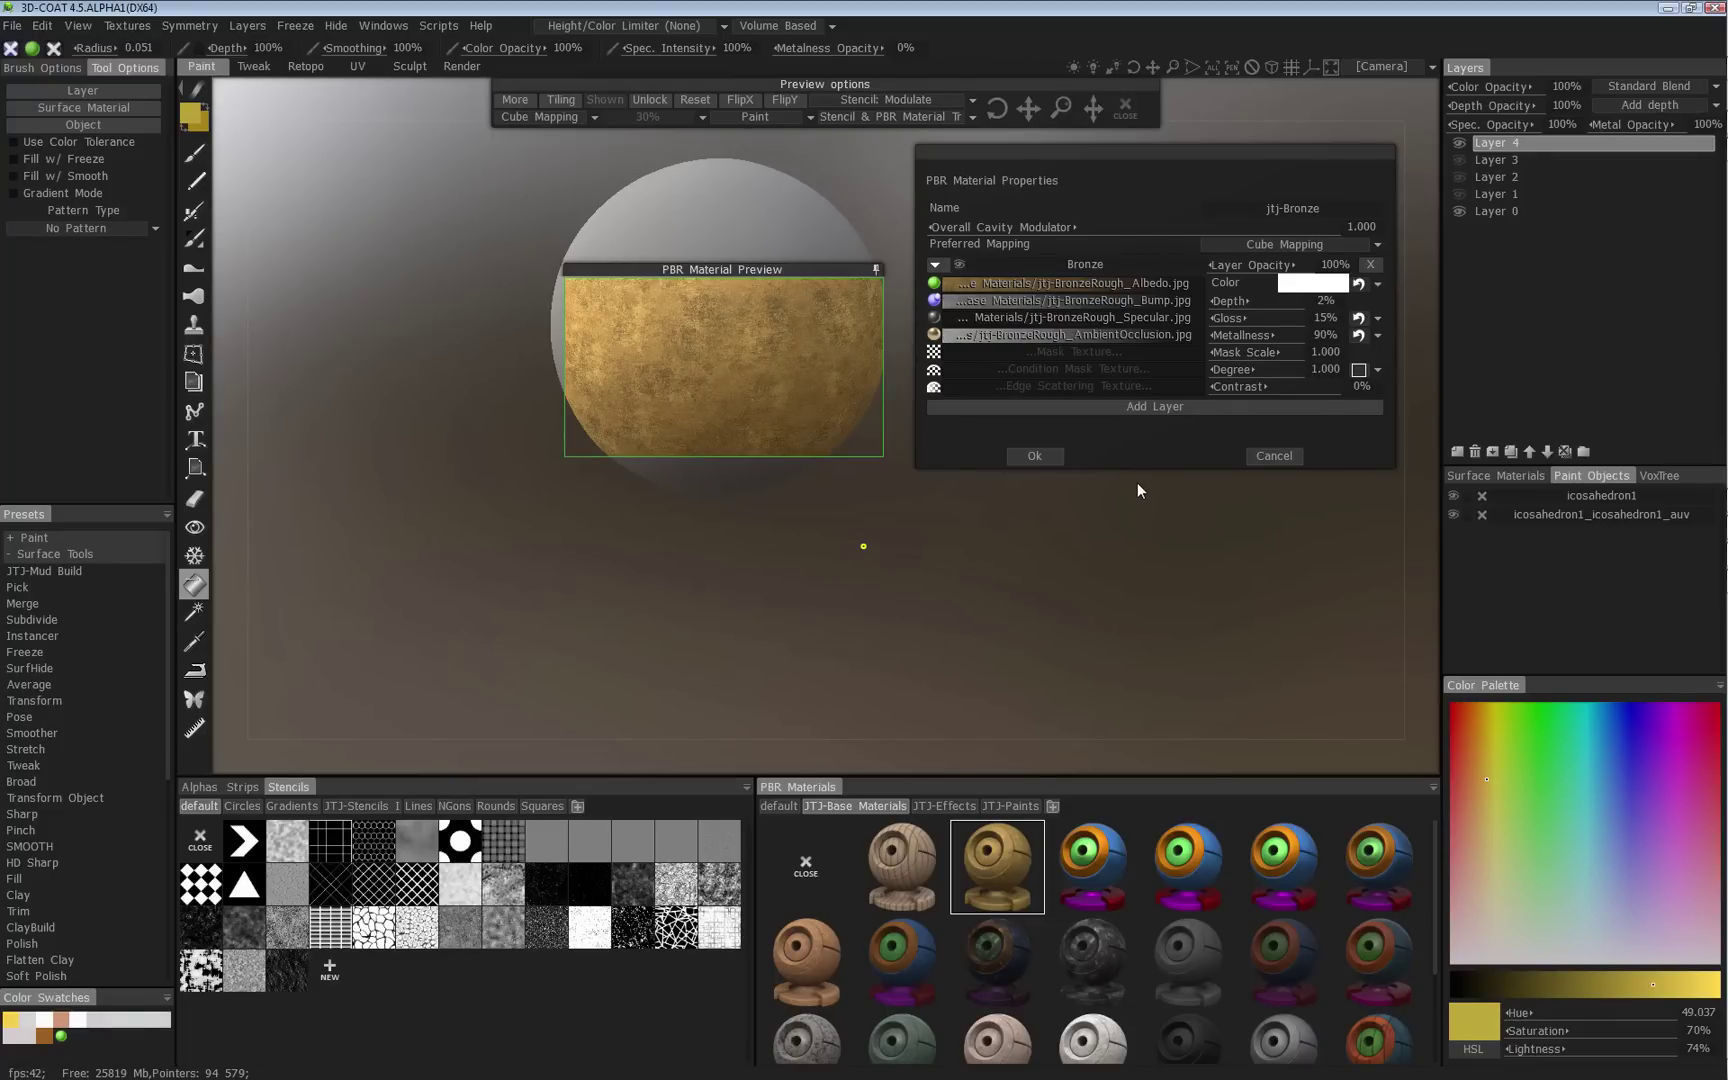
left_click(1376, 370)
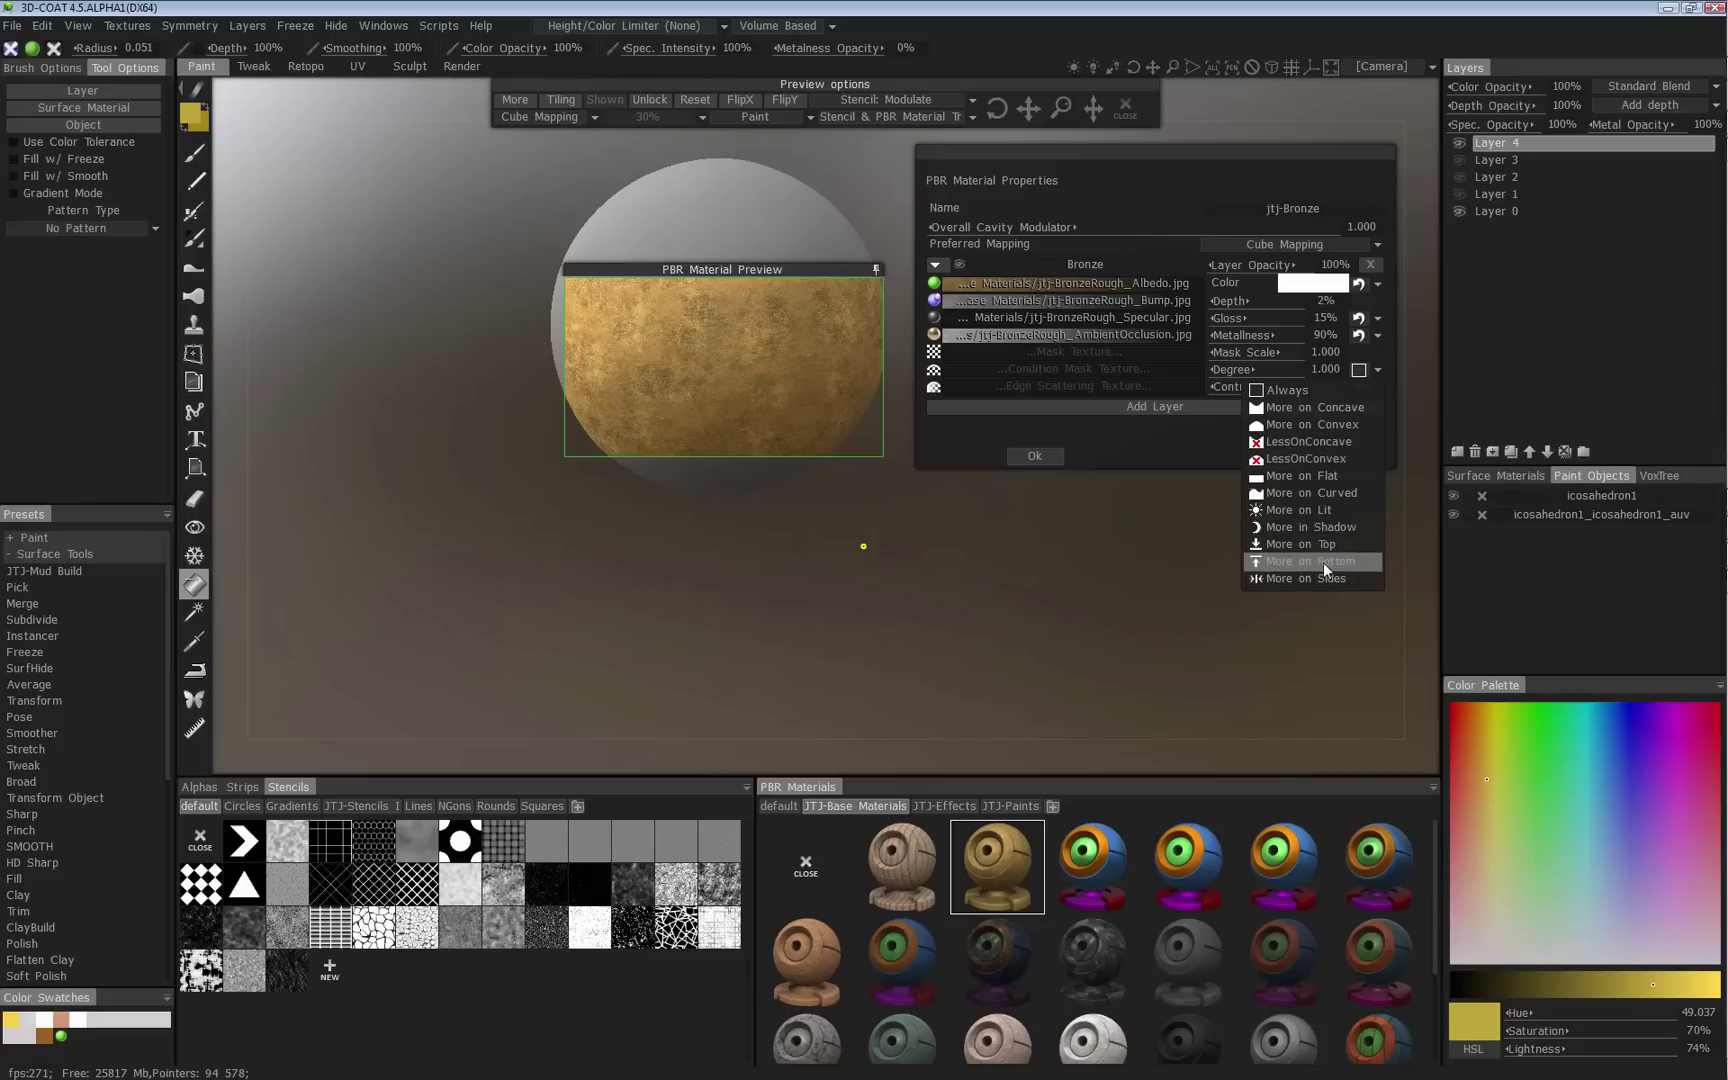
left_click(1308, 411)
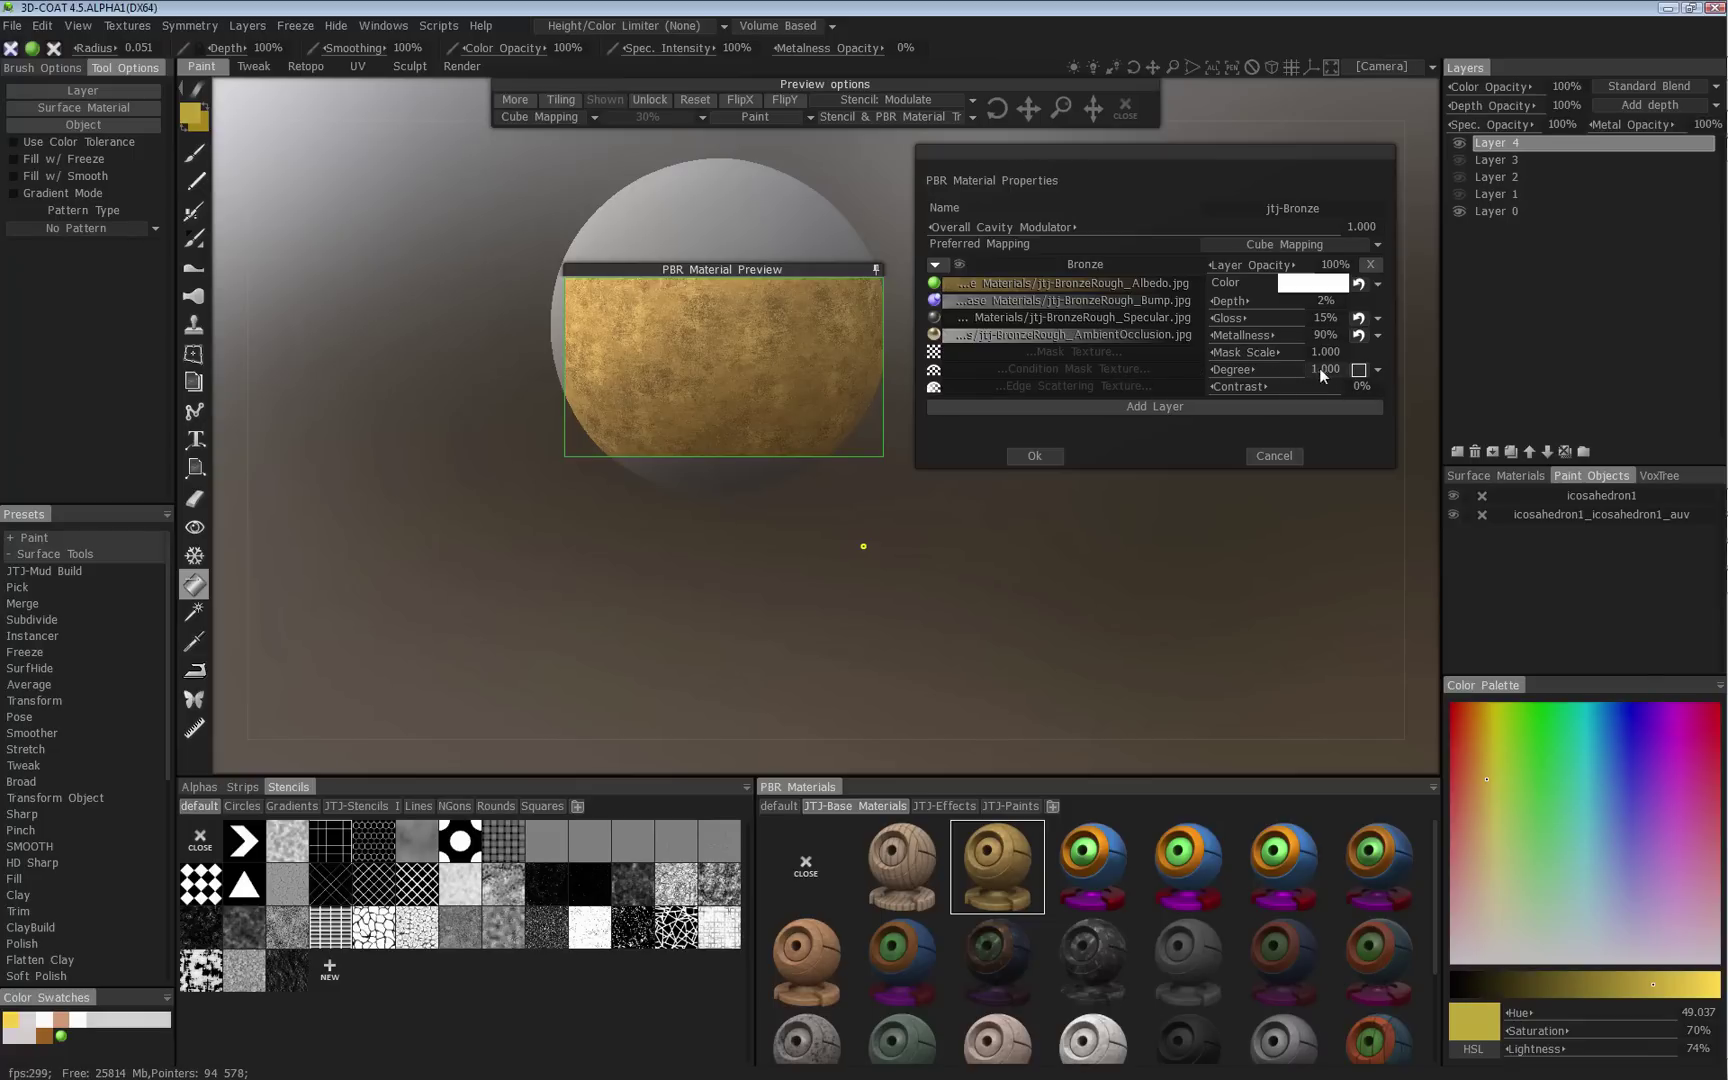
left_click(1377, 369)
left_click(1336, 322)
mouse_move(1101, 287)
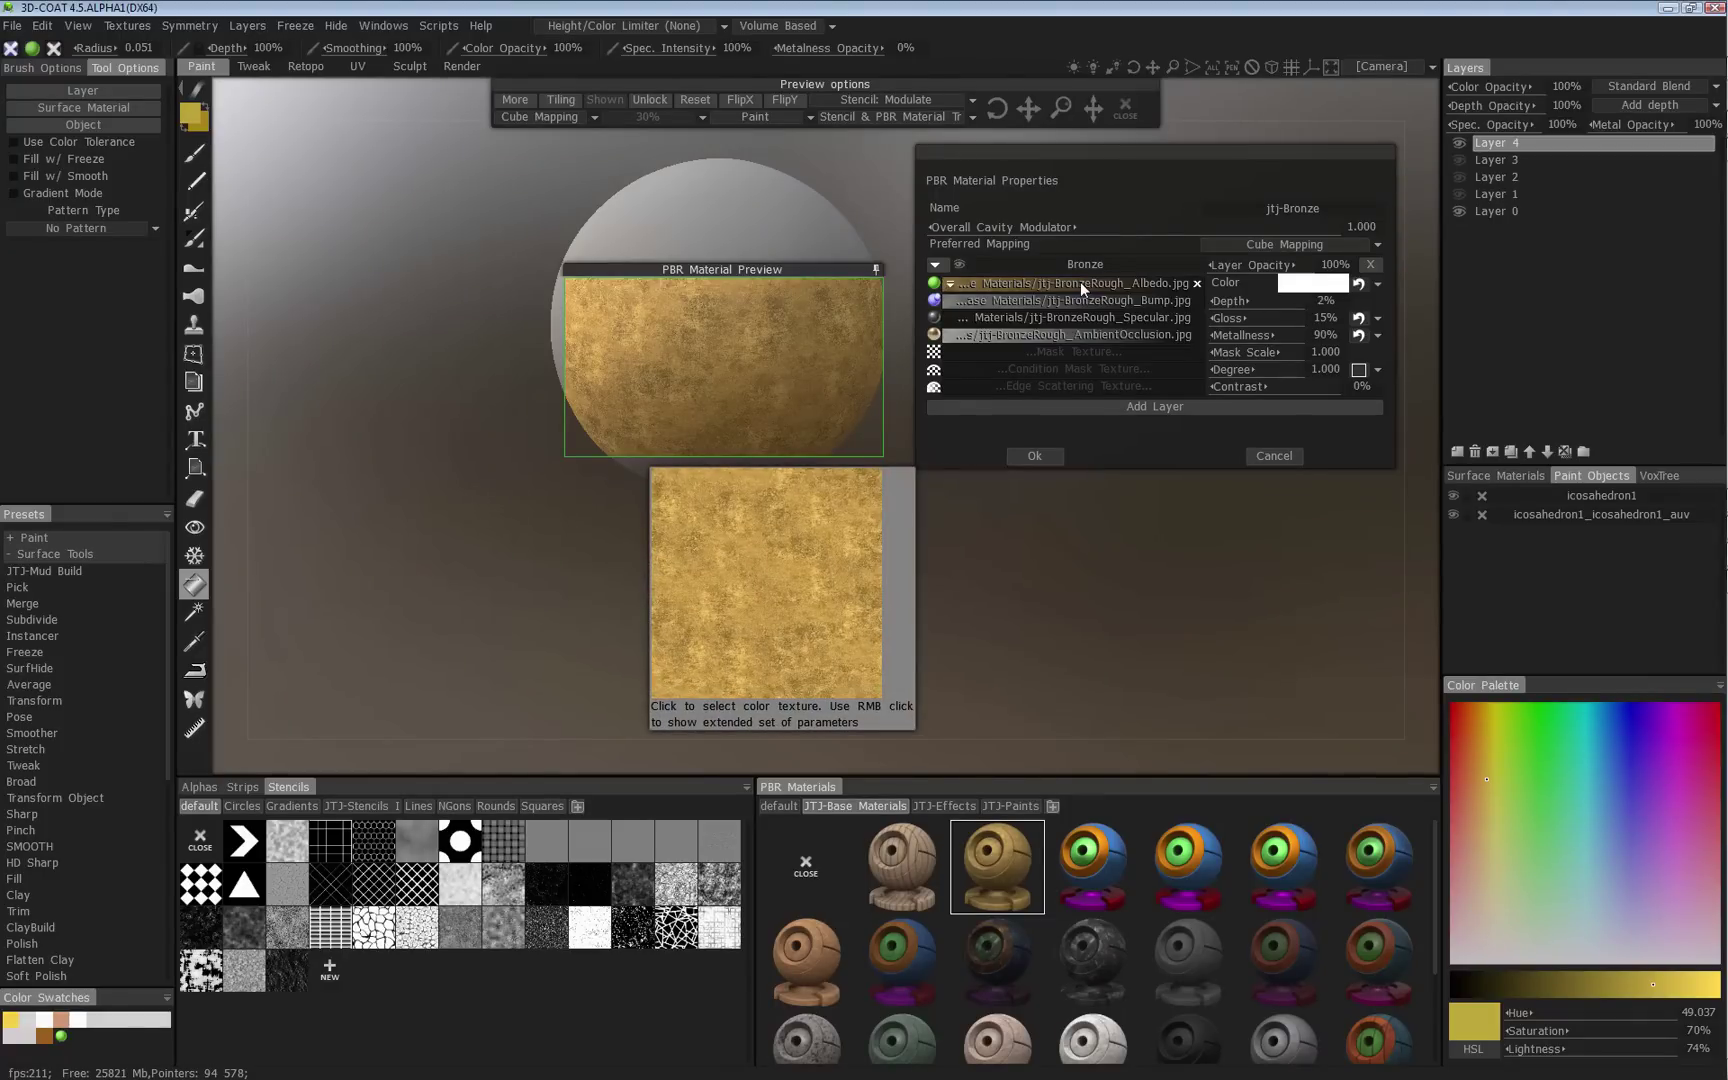
Tint the Bronze layer's colour pale green (Hue 109, Saturation 45%, Lightness 100%).
left_click(1320, 289)
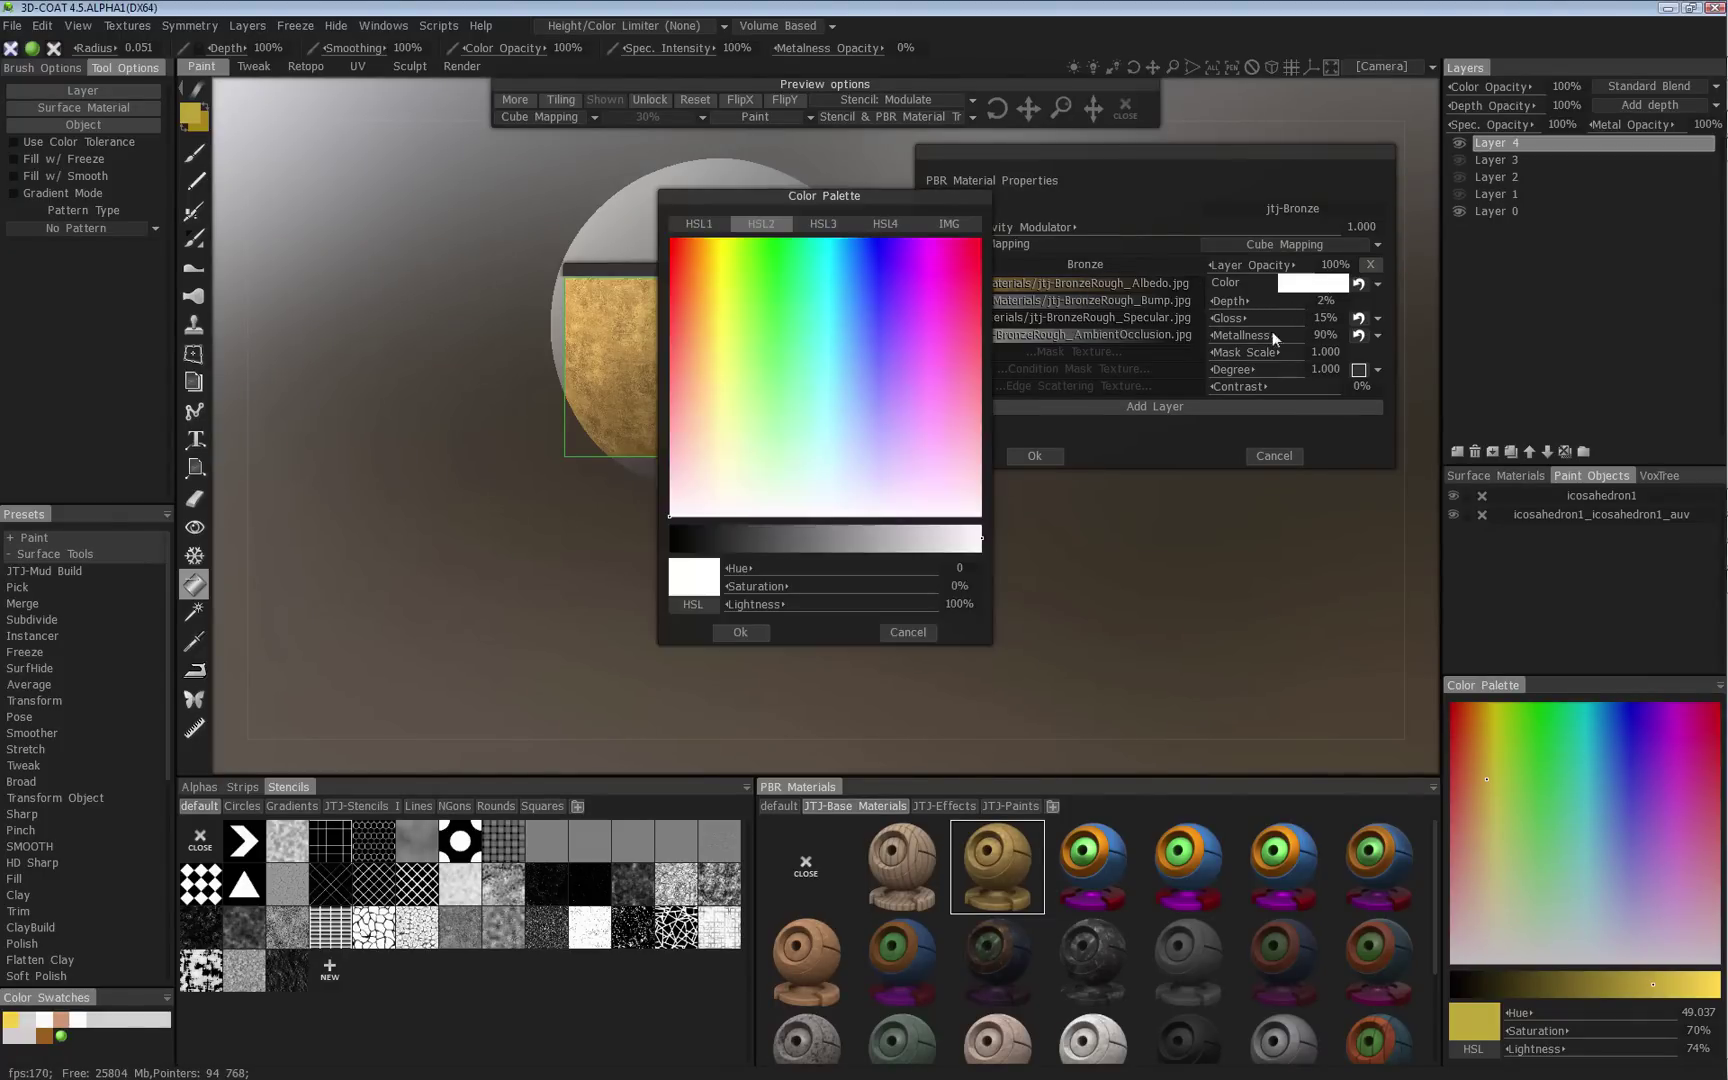
left_click_drag(778, 197, 1118, 250)
left_click(1098, 449)
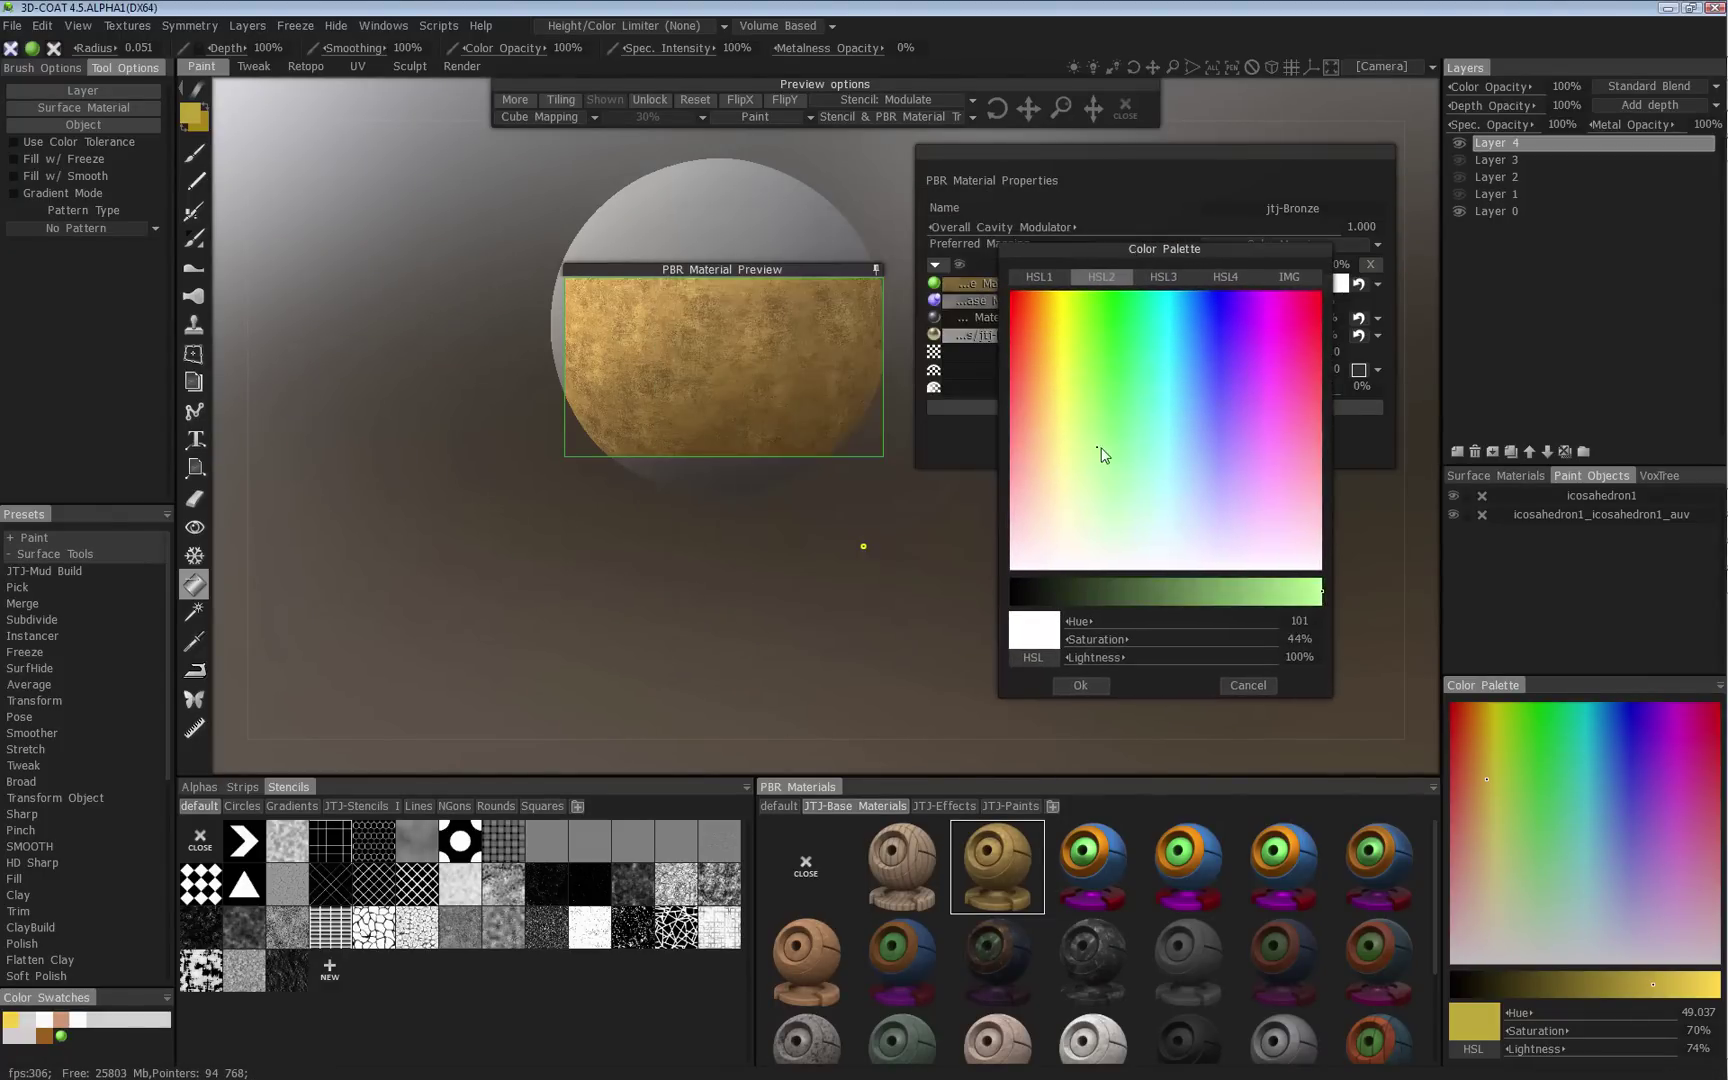
left_click(1104, 443)
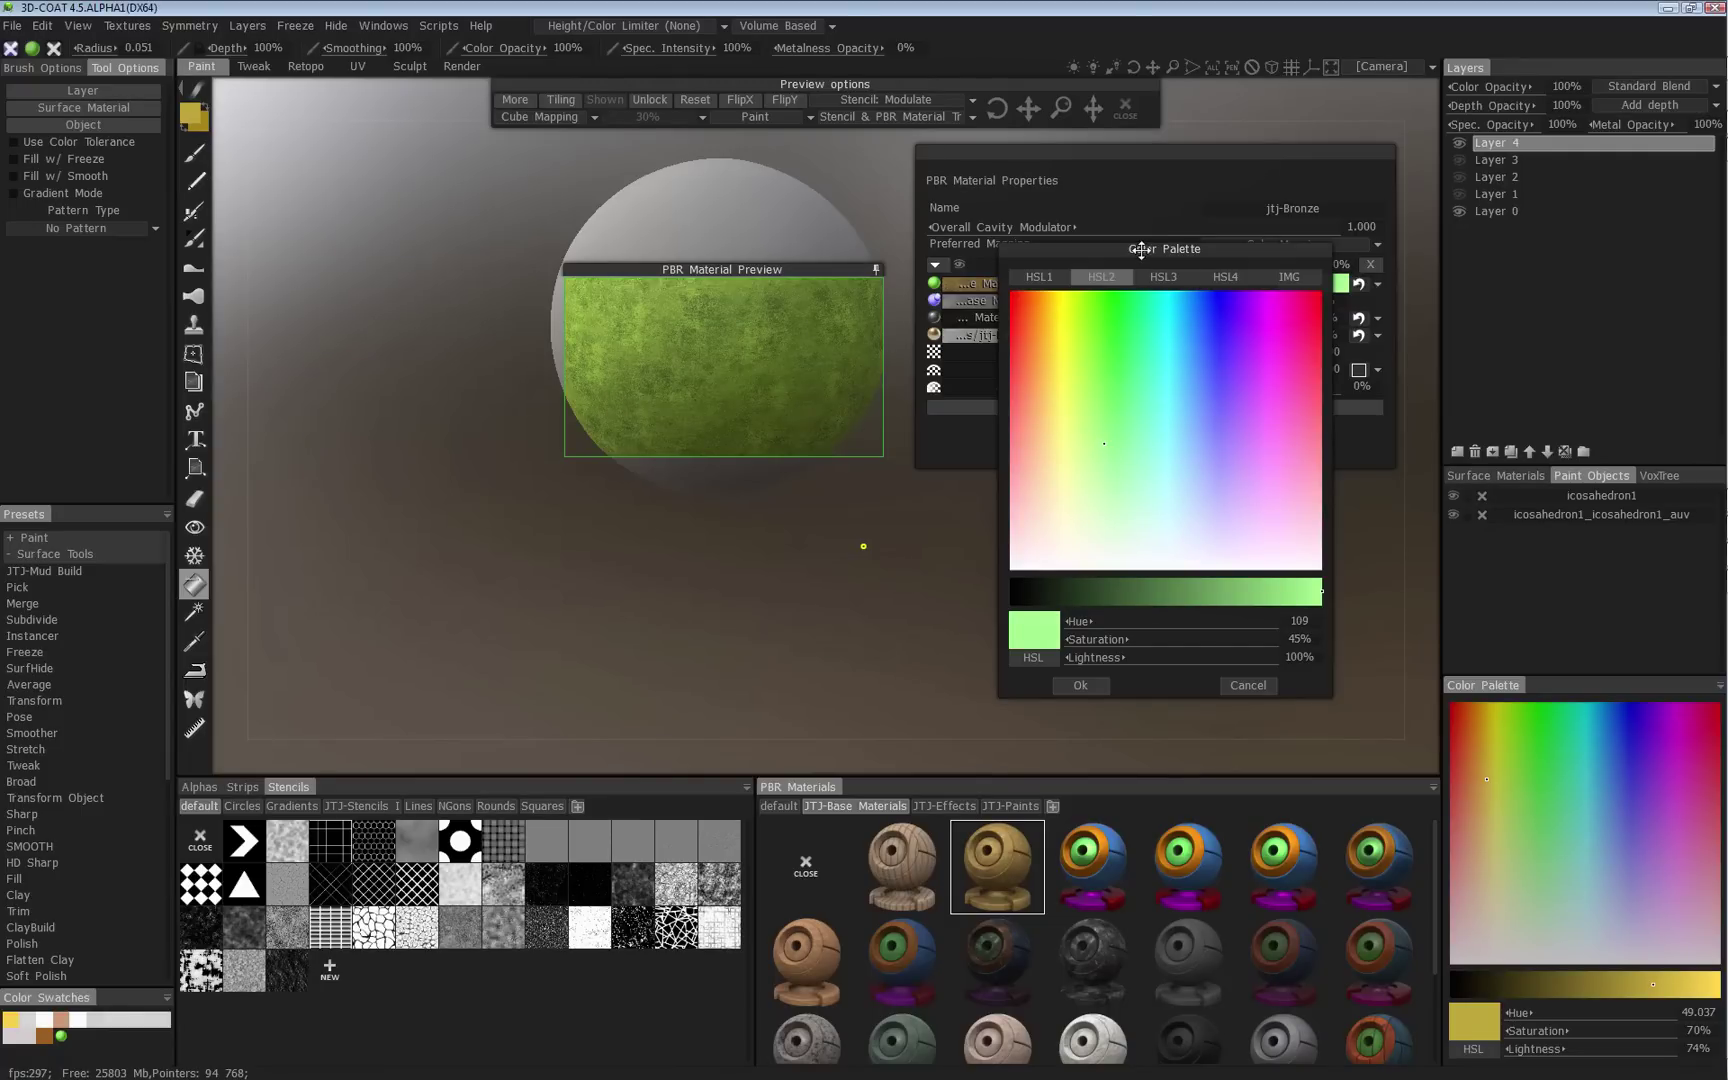
left_click_drag(1141, 250, 1139, 308)
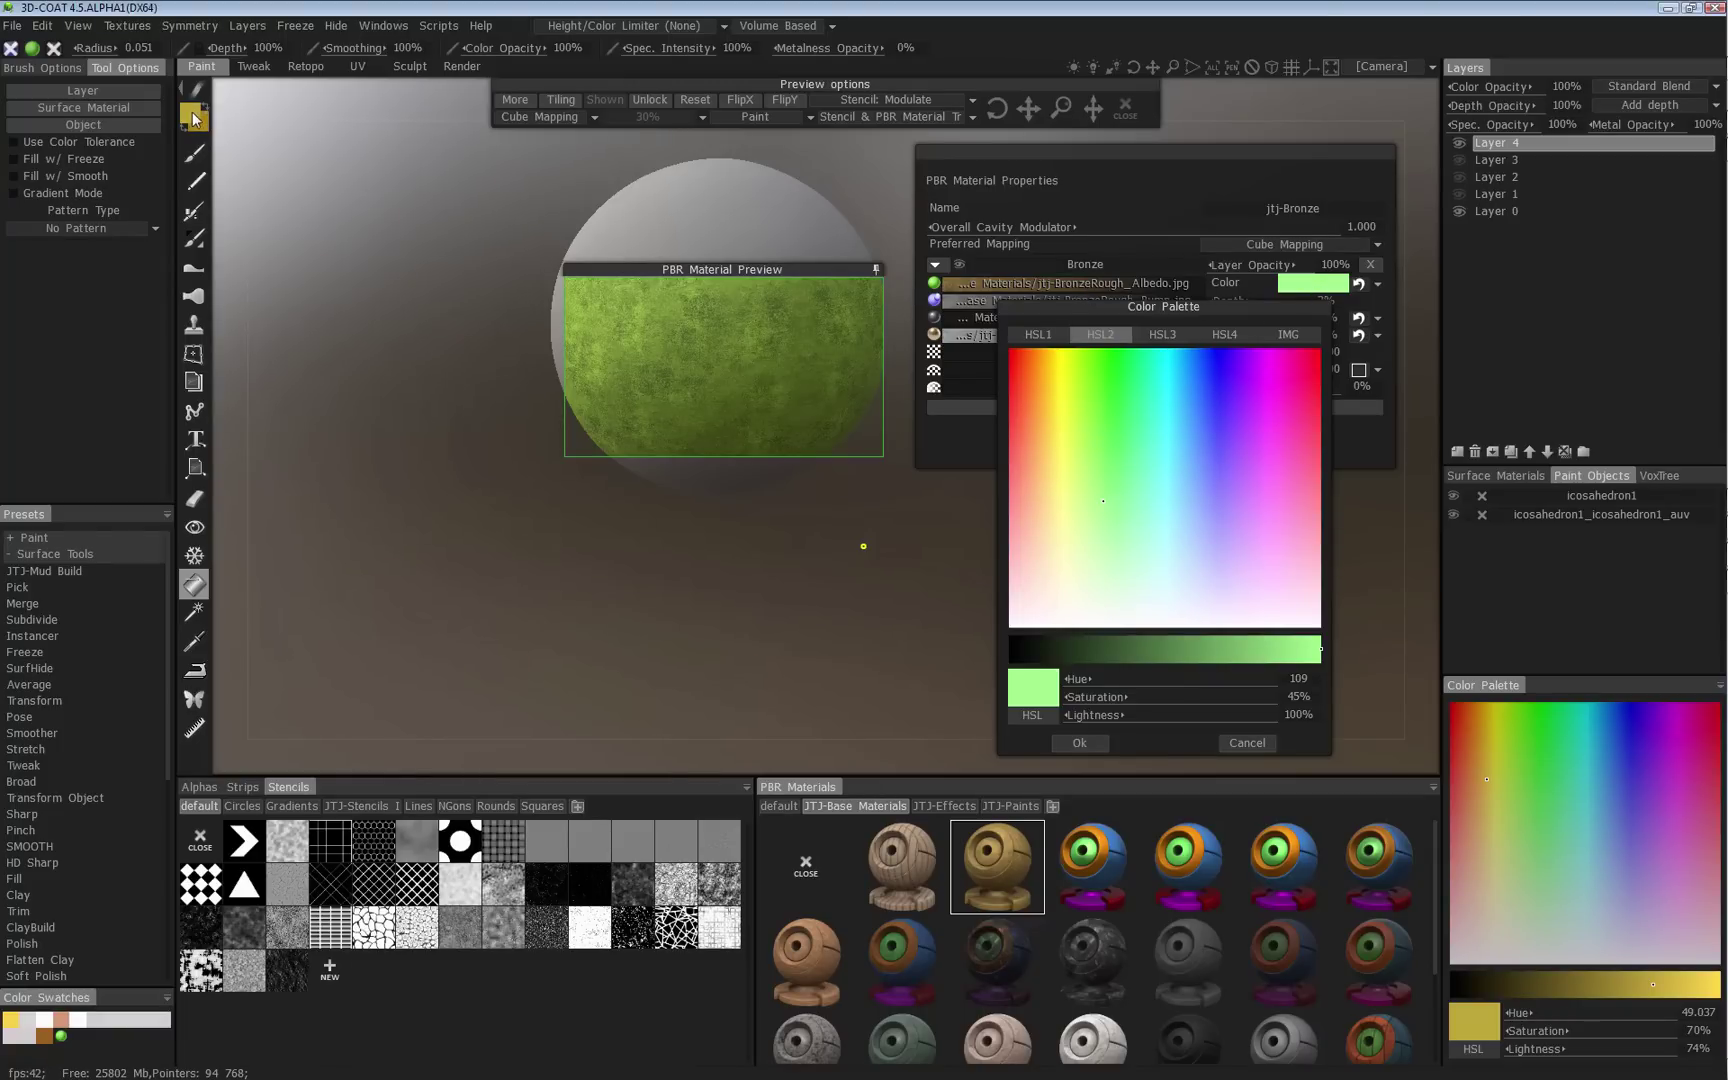
Revert the Bronze tint to white, set its Color blend to Modulate, and make the paint colour green.
left_click(1250, 744)
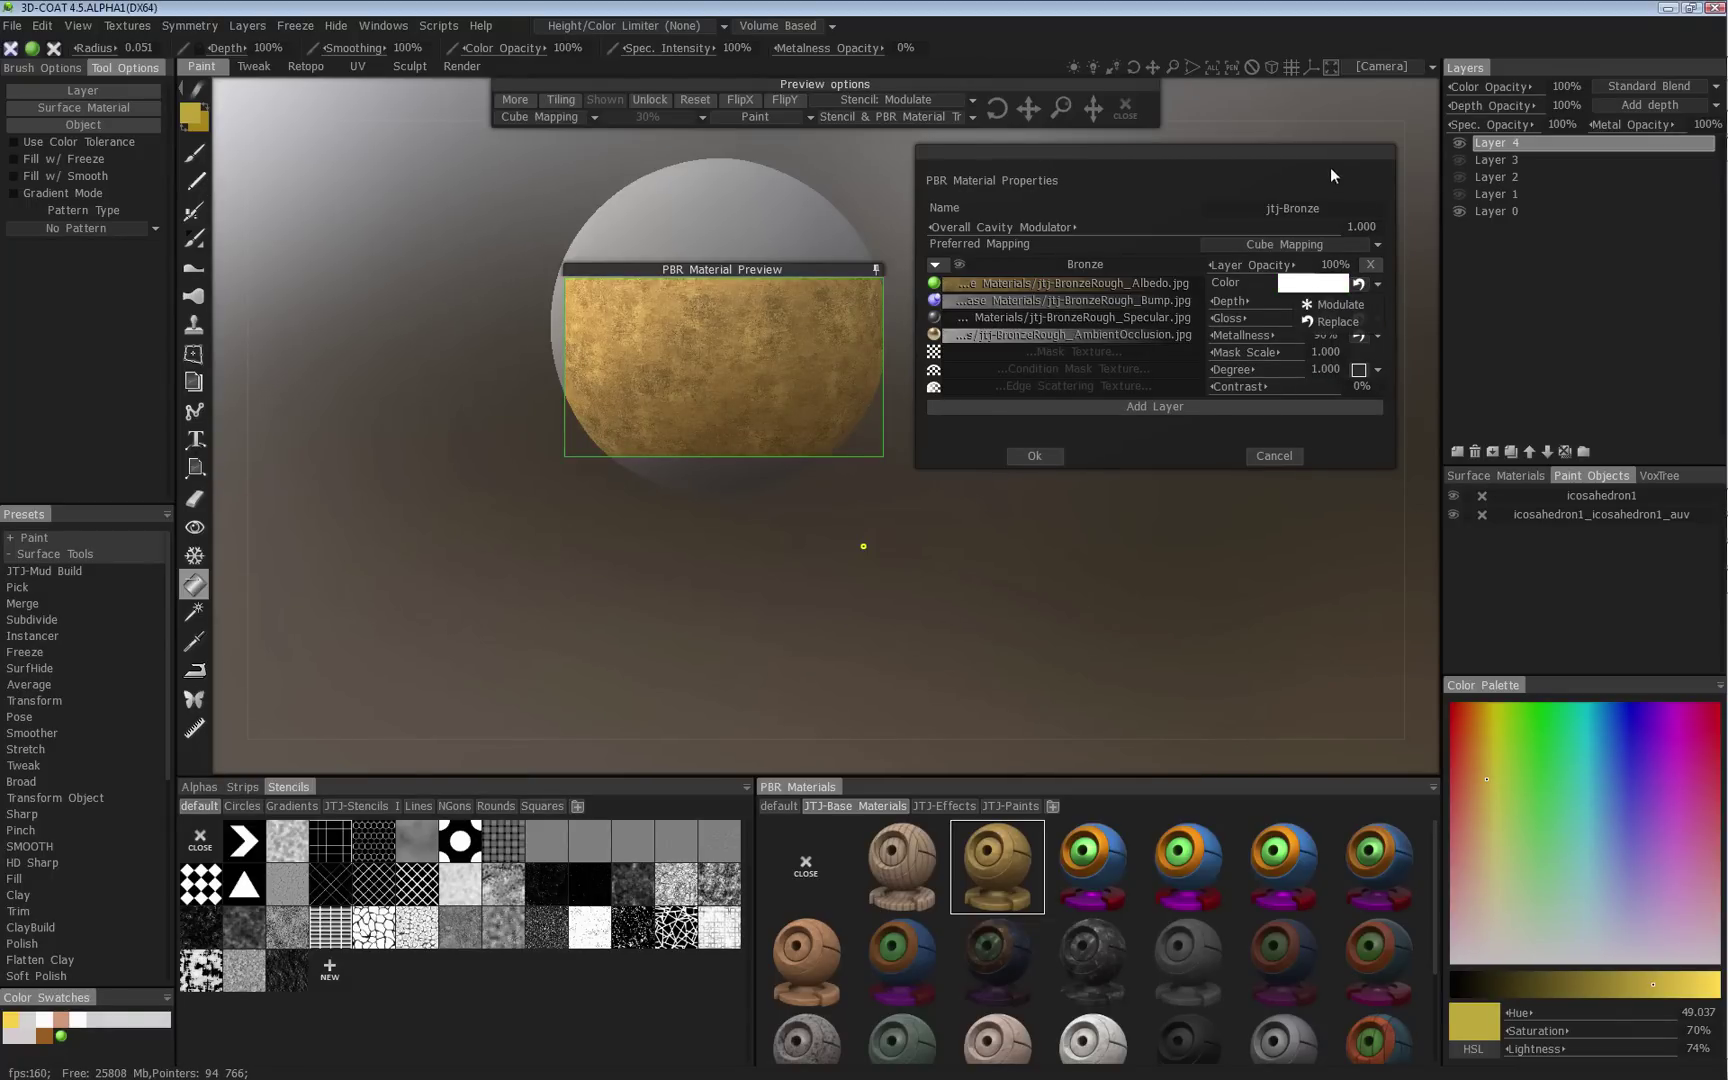
left_click_drag(1621, 792, 1626, 760)
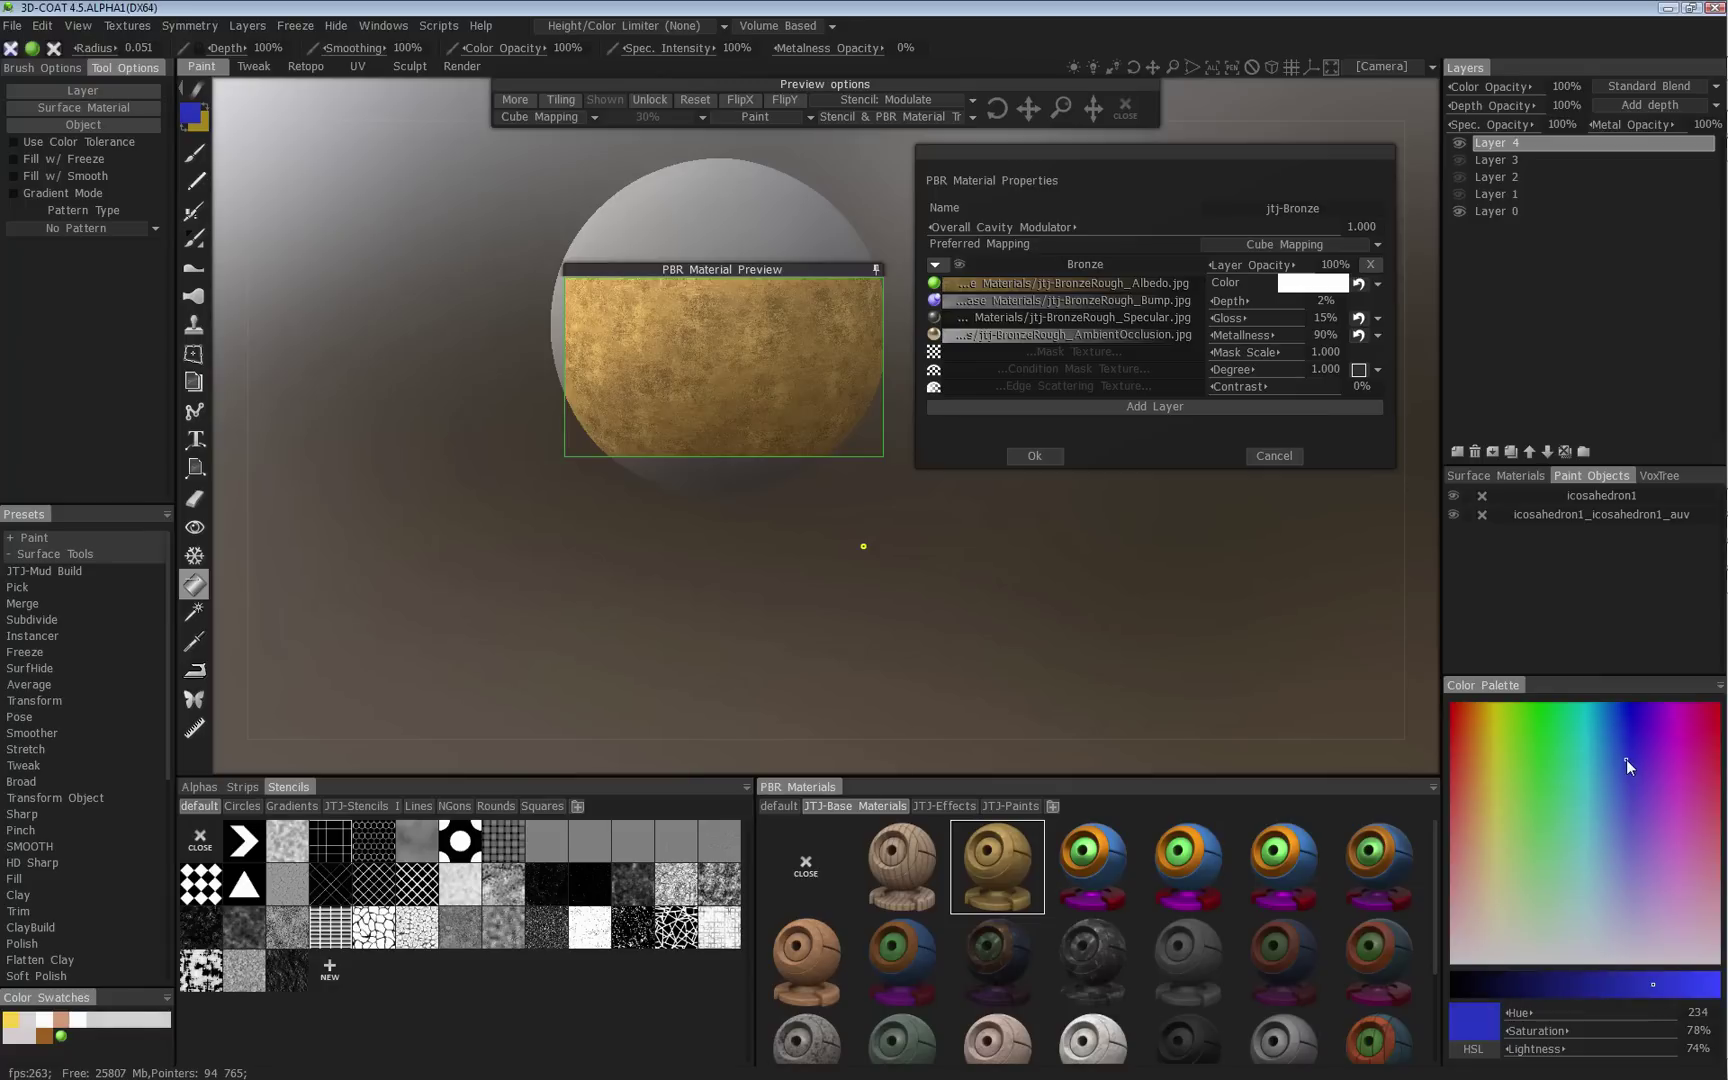
left_click(1358, 284)
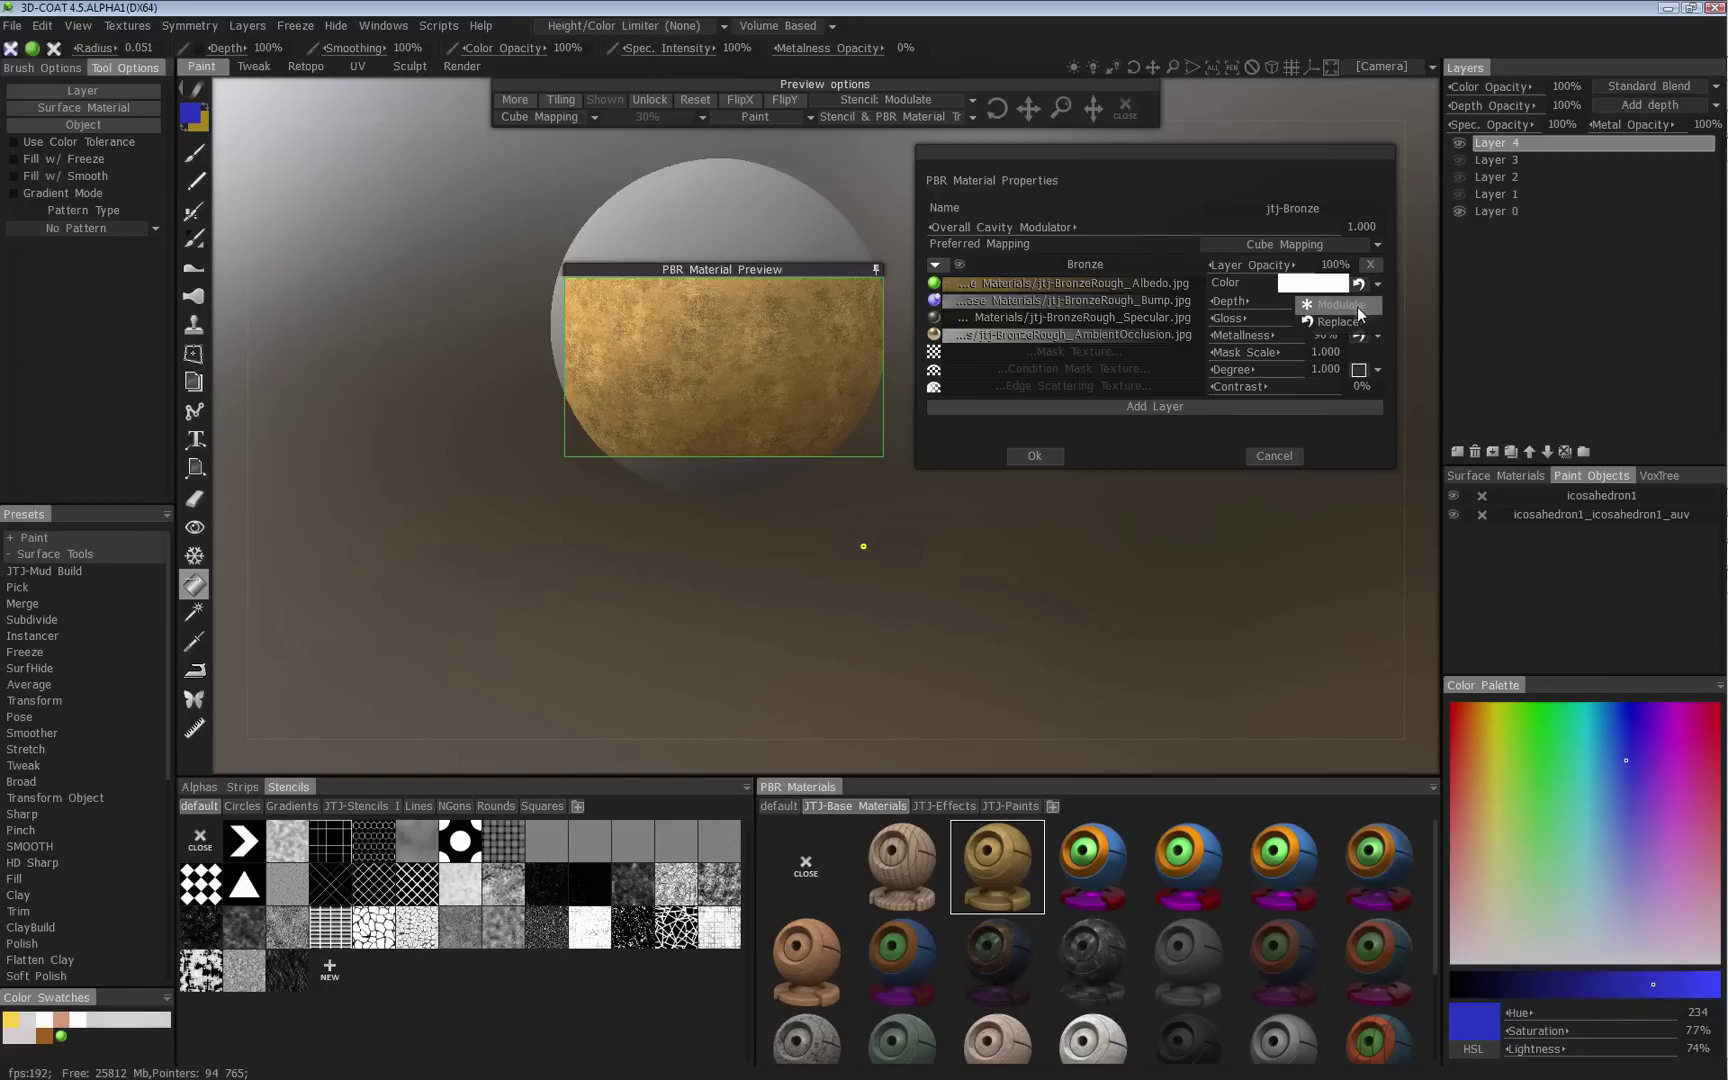
left_click(1356, 312)
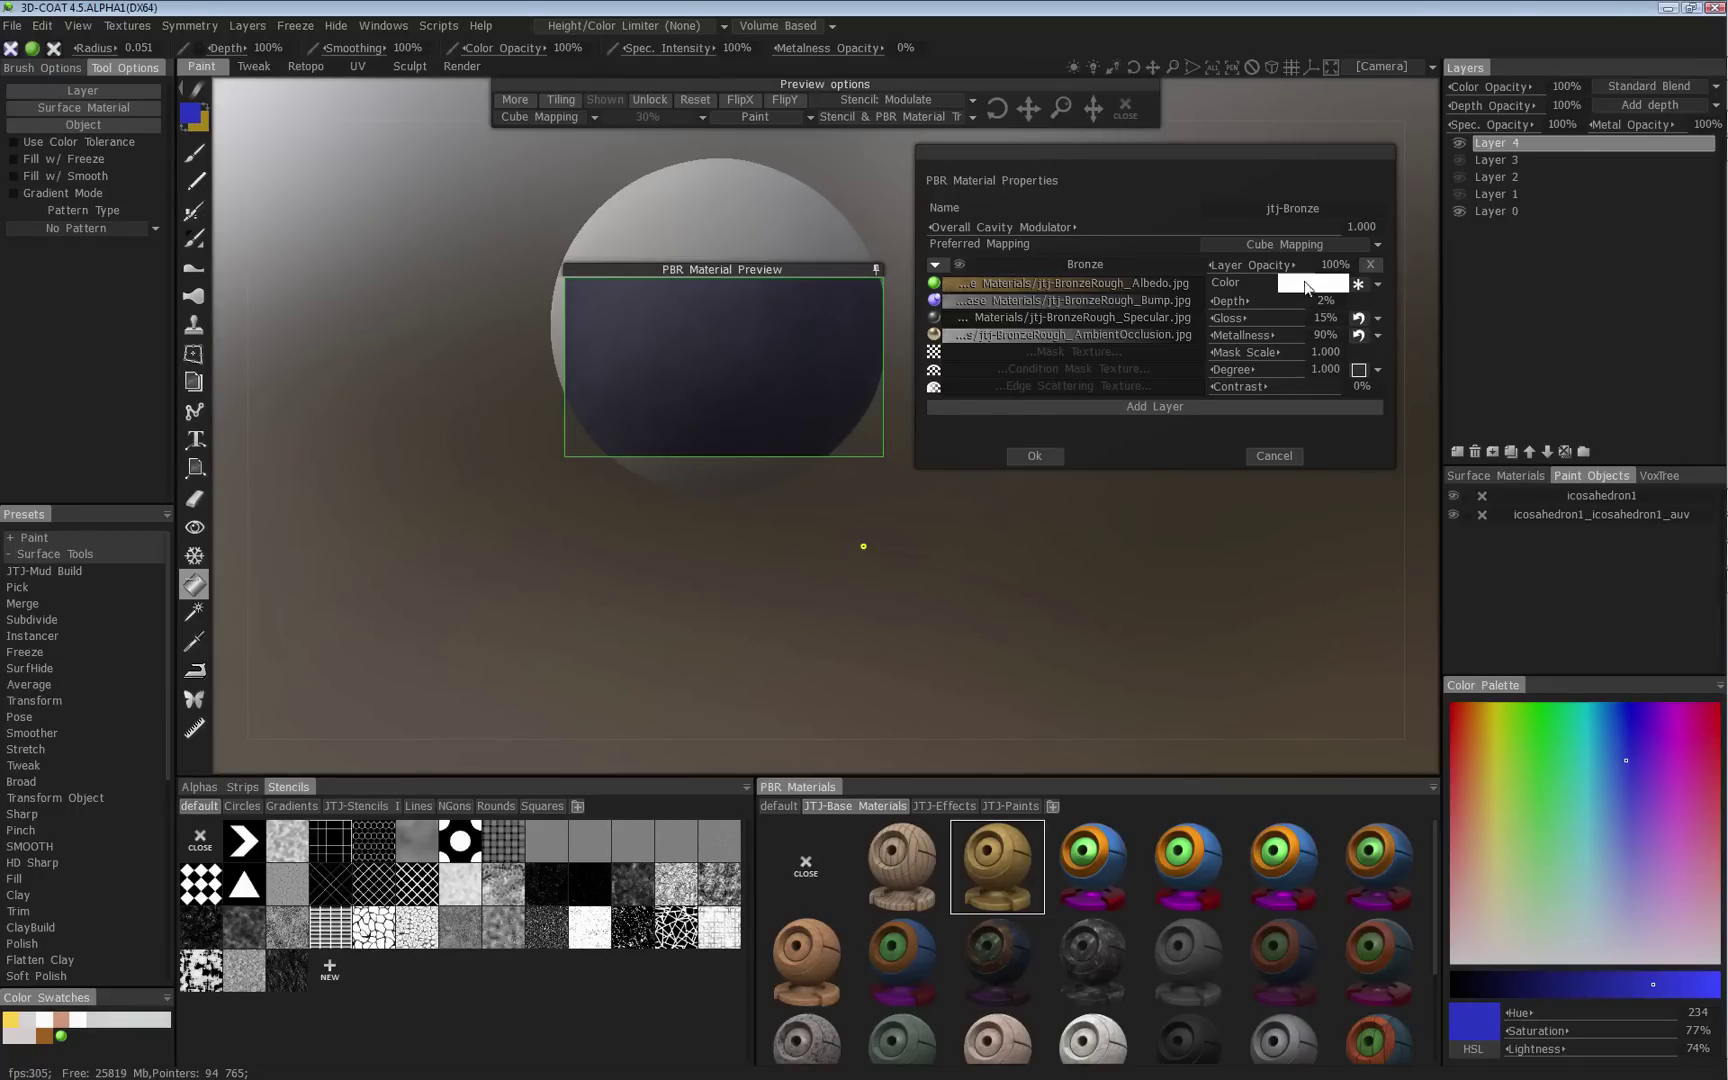
left_click_drag(1628, 776, 1579, 795)
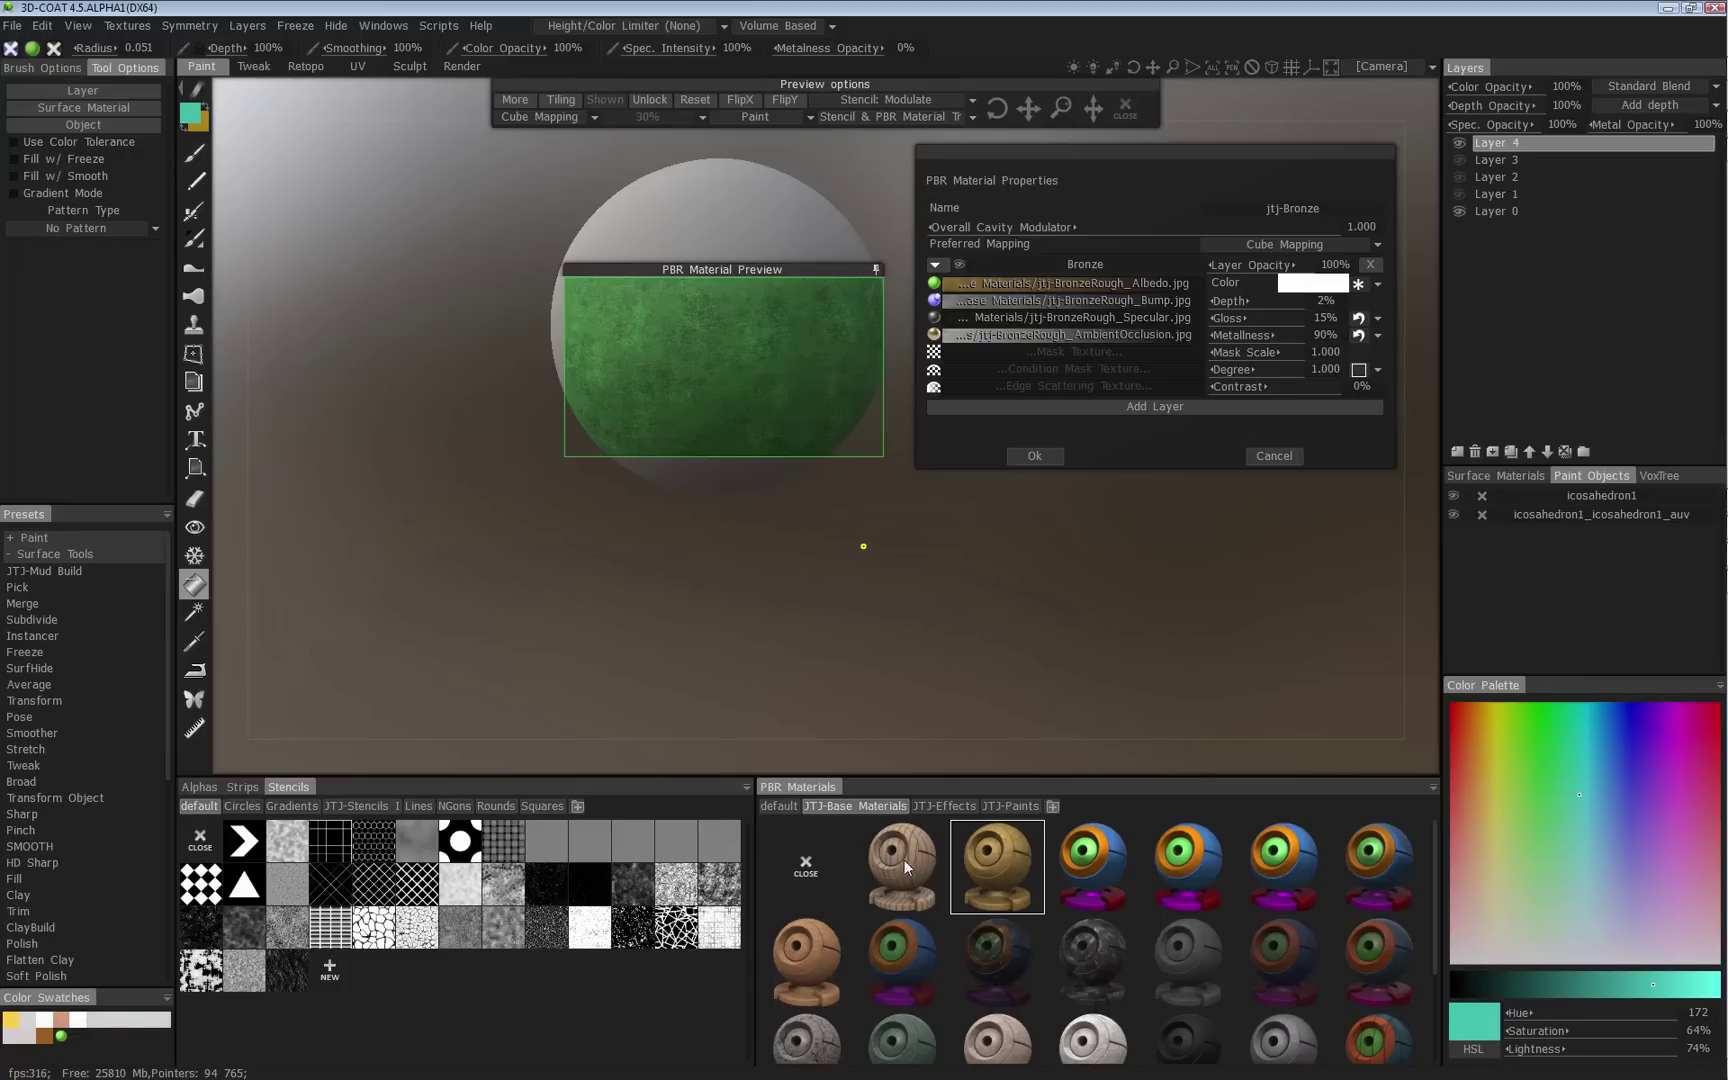
scroll(808, 950, "down", 2)
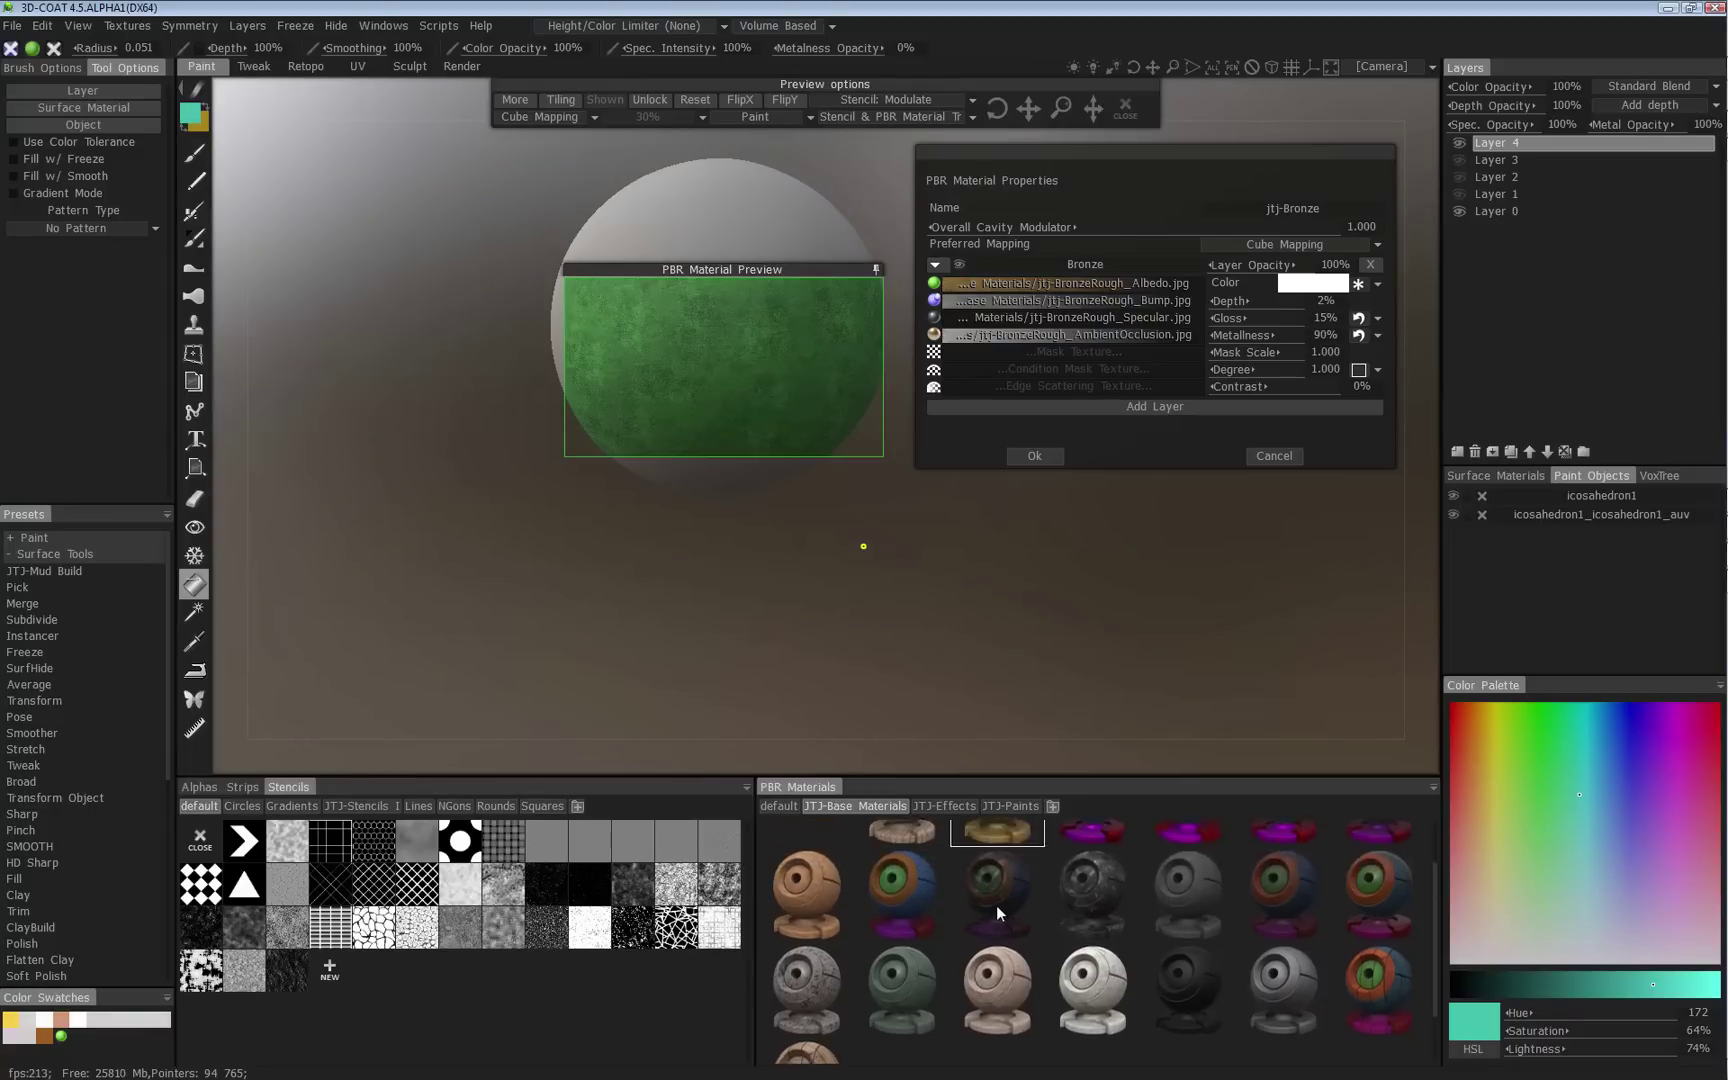
scroll(996, 905, "up", 2)
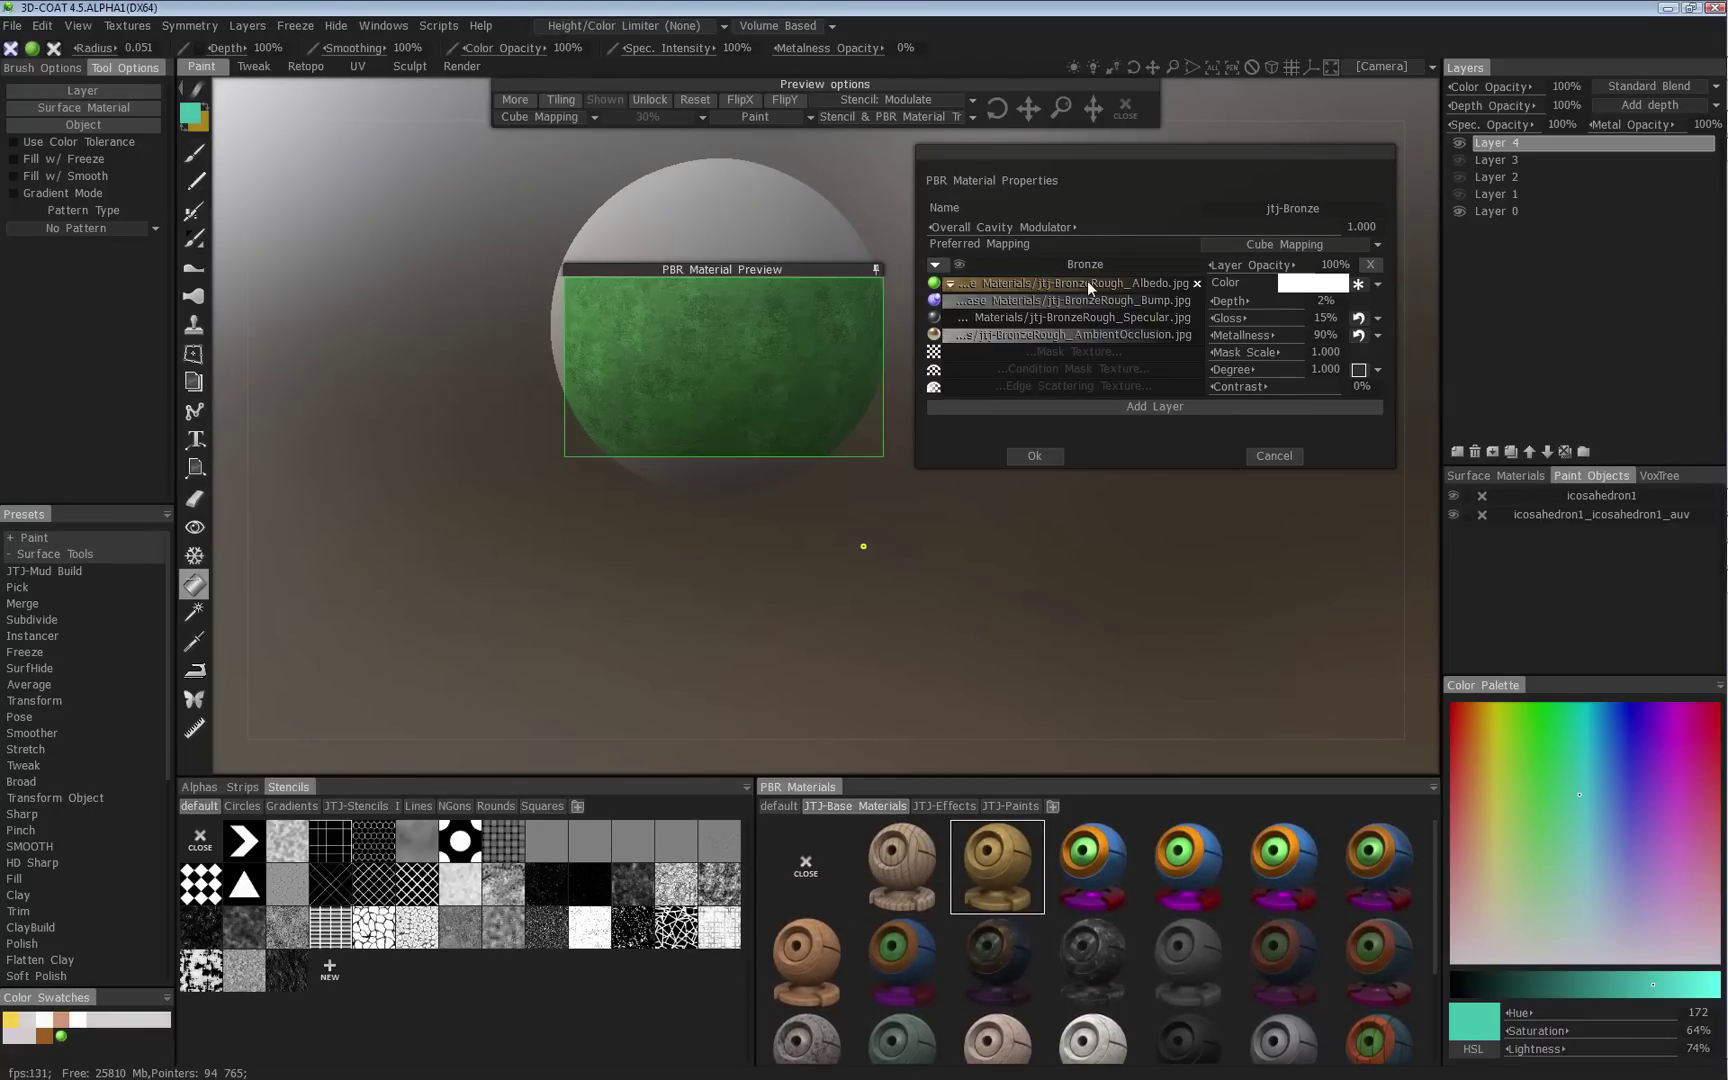
Add a new Layer1 to the Bronze material and choose a paler green paint colour.
mouse_move(1087, 280)
left_click(1115, 405)
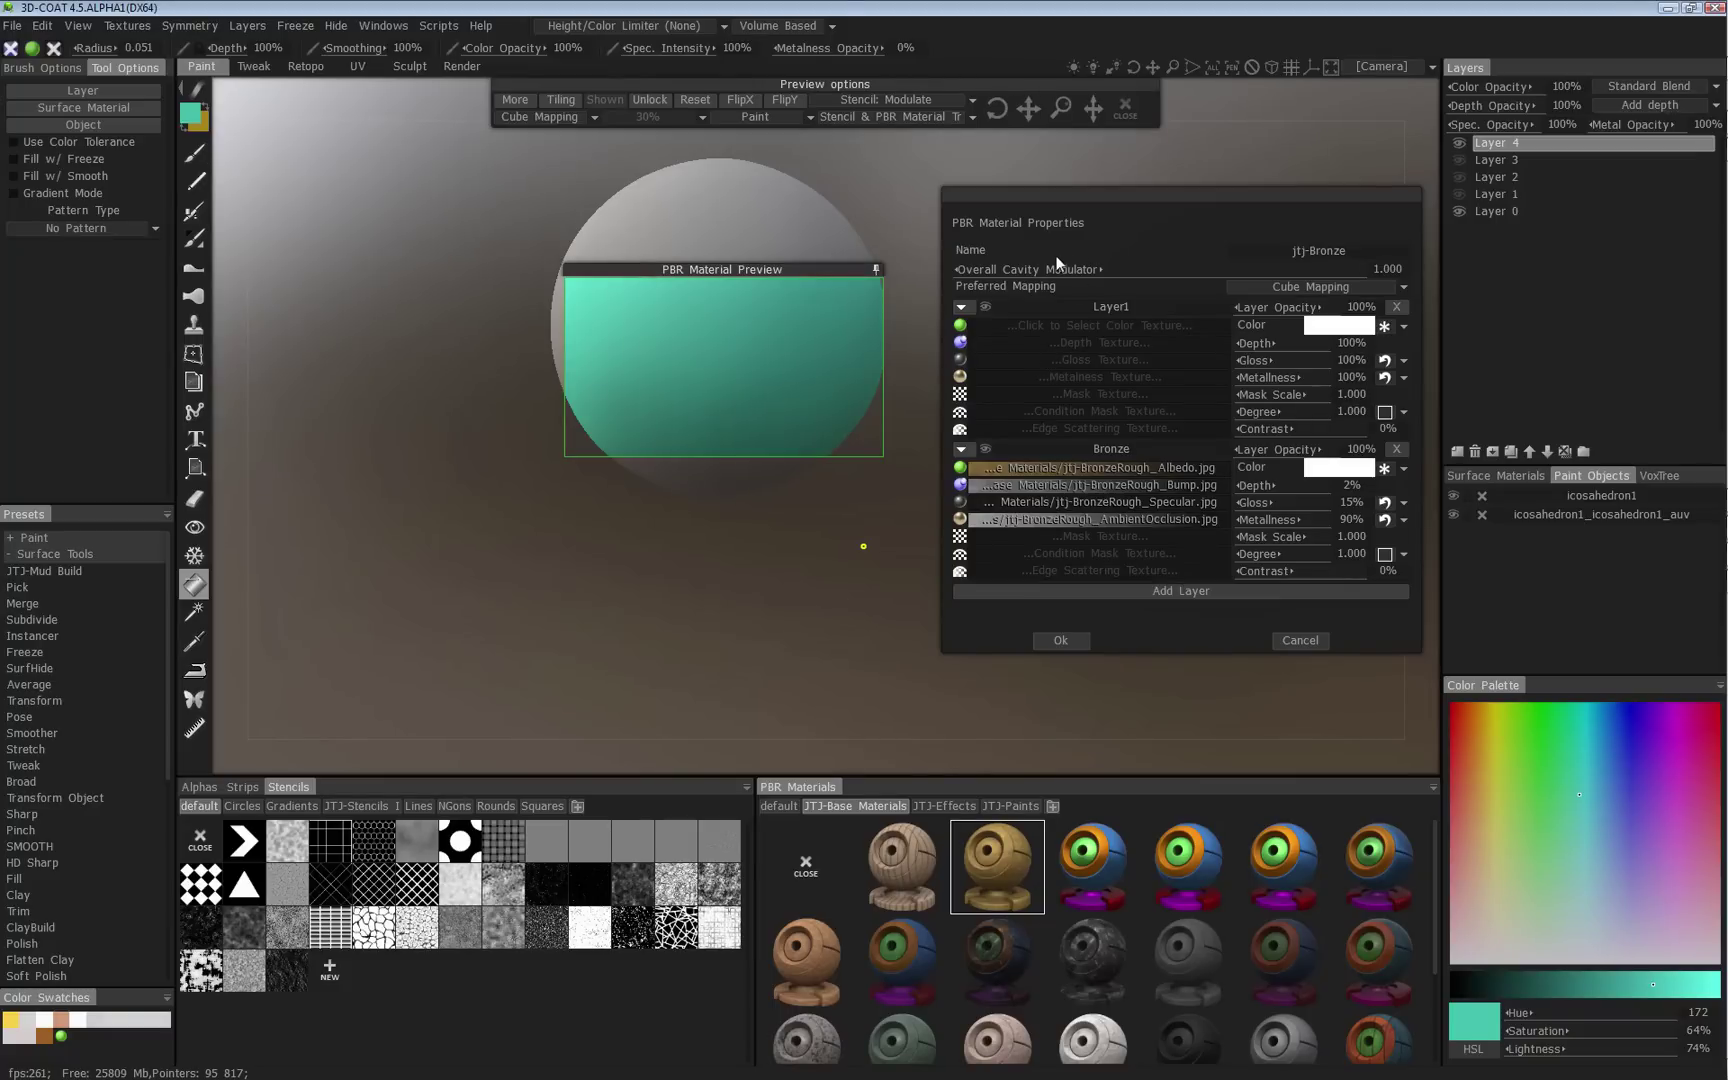
left_click(1571, 887)
left_click_drag(1570, 882, 1542, 819)
left_click(1550, 815)
left_click(1402, 327)
Set Layer1's depth to 2%.
left_click_drag(1345, 343, 1245, 343)
left_click(1345, 343)
type("2")
key("Return")
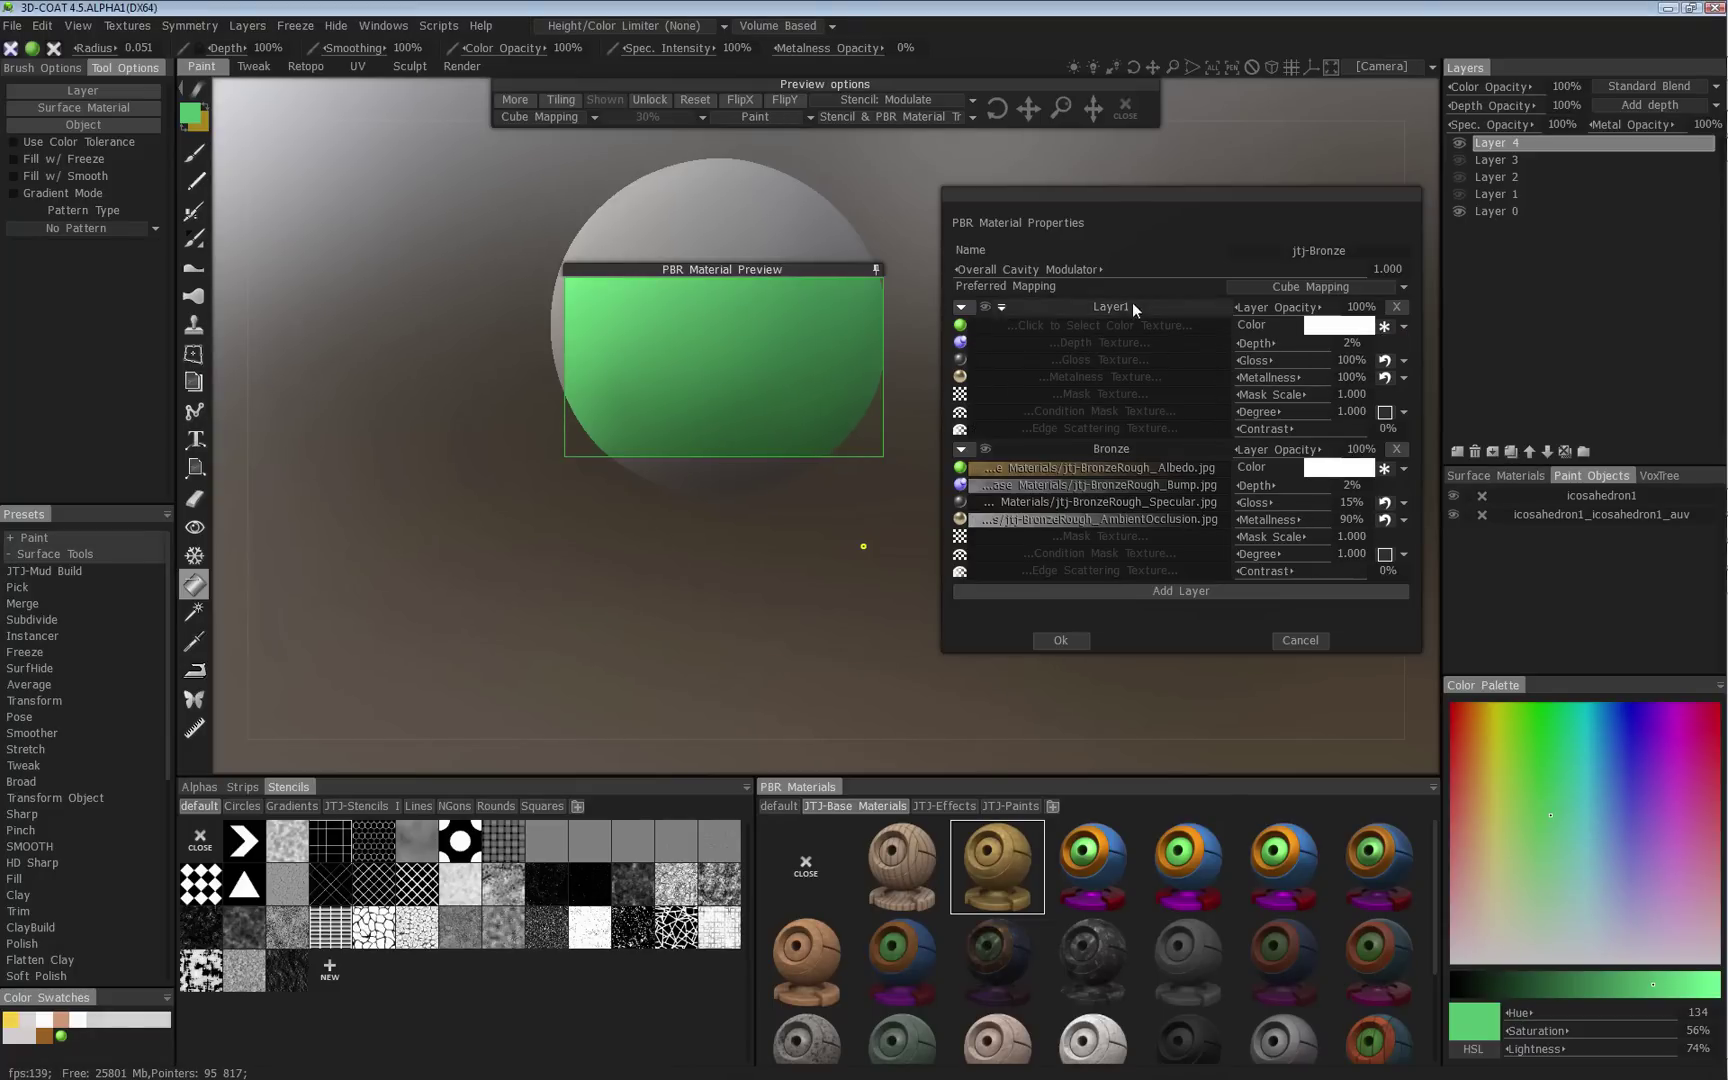
Give Layer1 10% gloss and drop its metalness to 0%.
left_click(1345, 360)
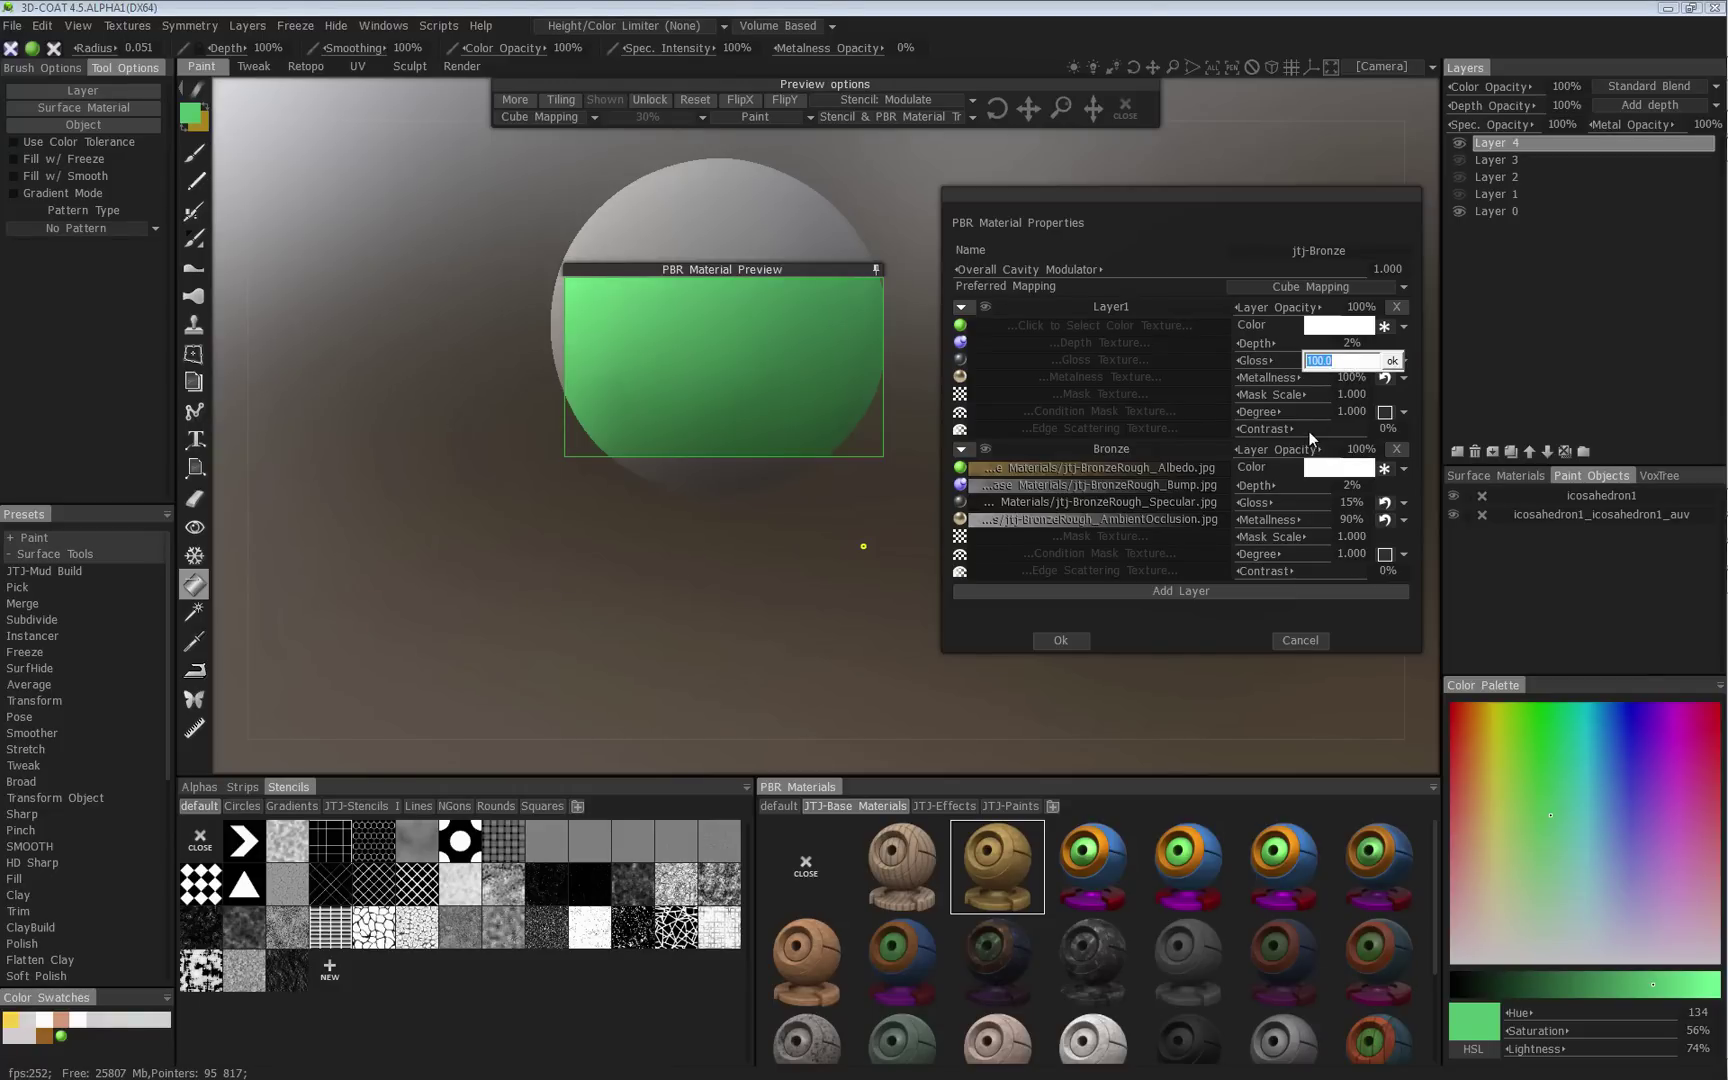
type("10")
key("Return")
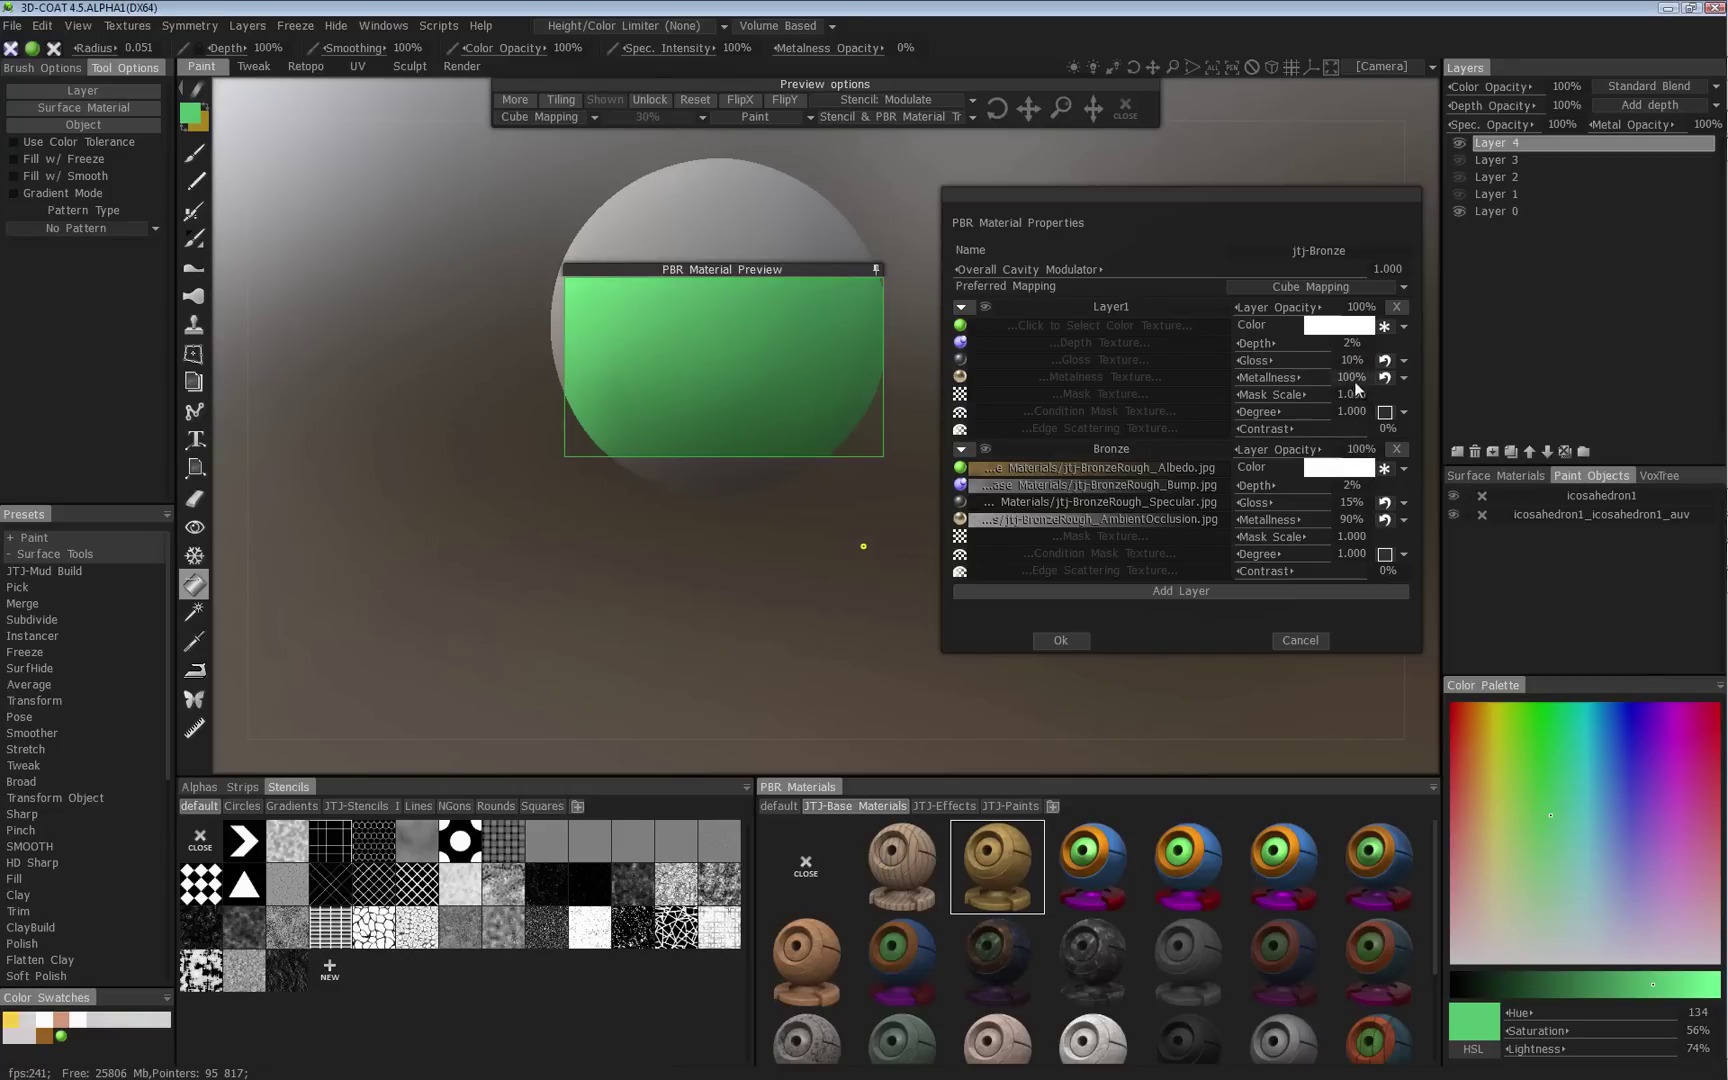
left_click_drag(1300, 377, 1215, 378)
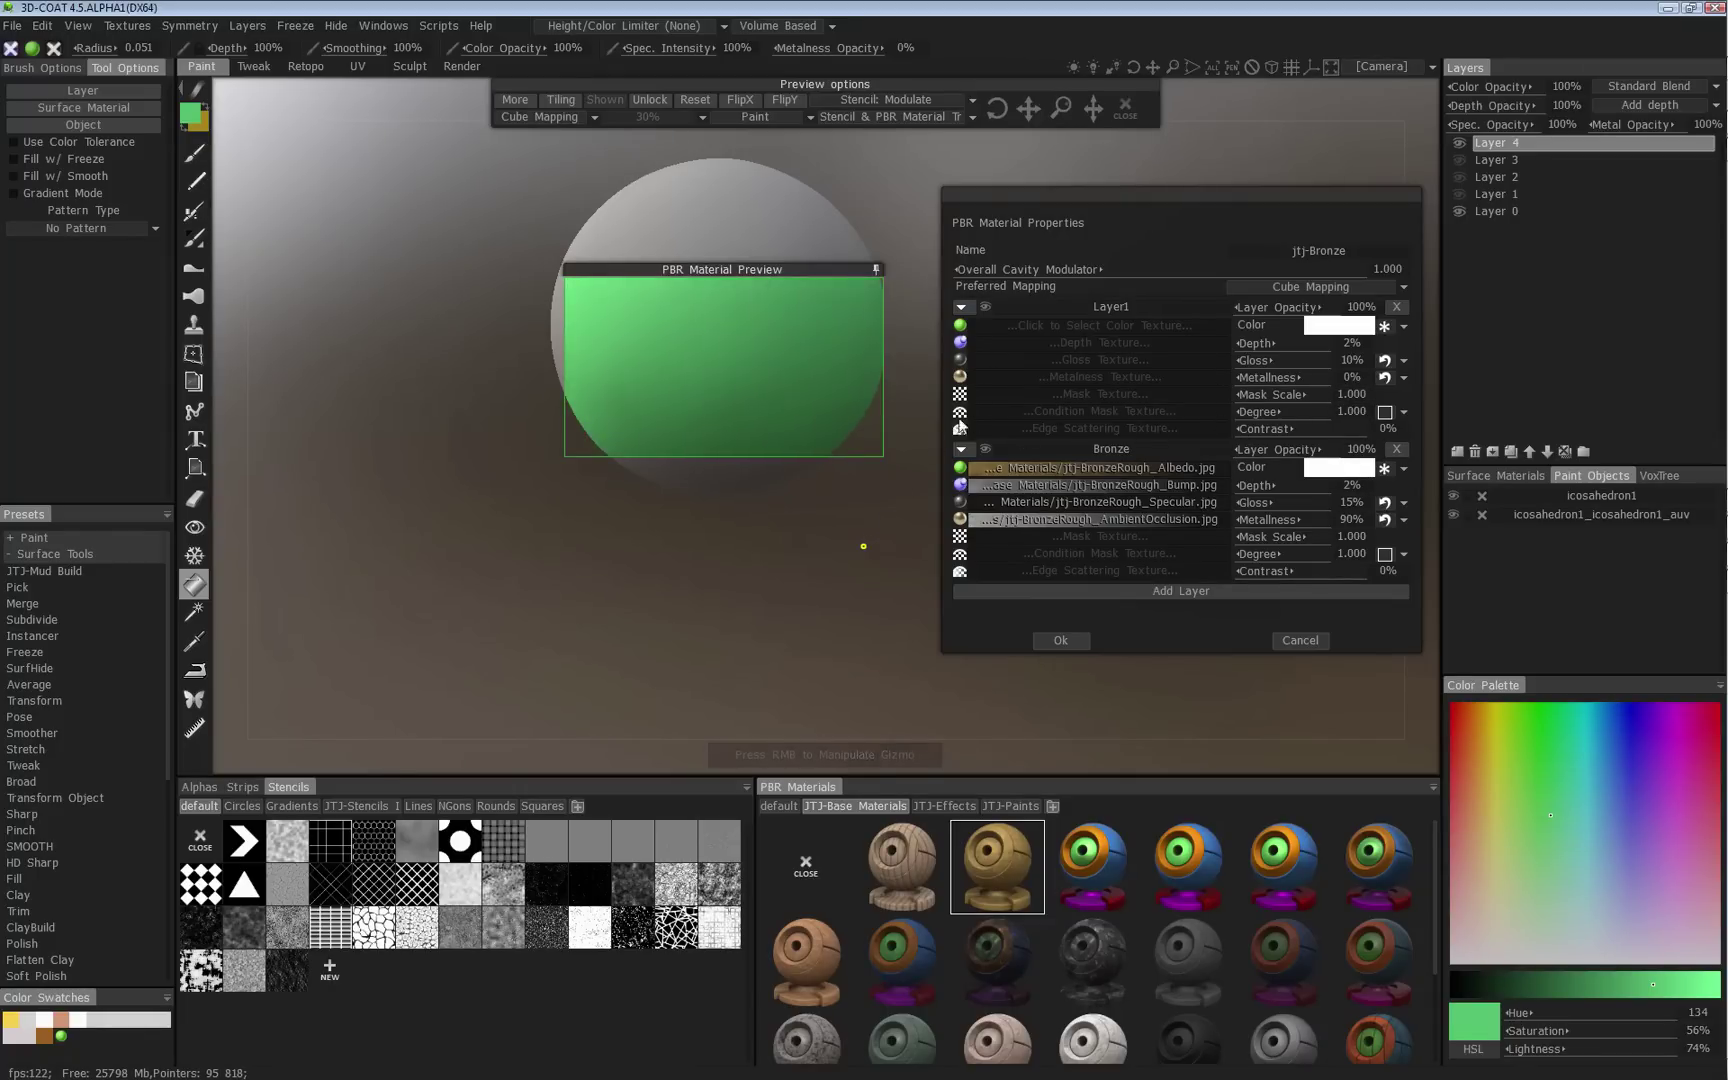
left_click(1102, 393)
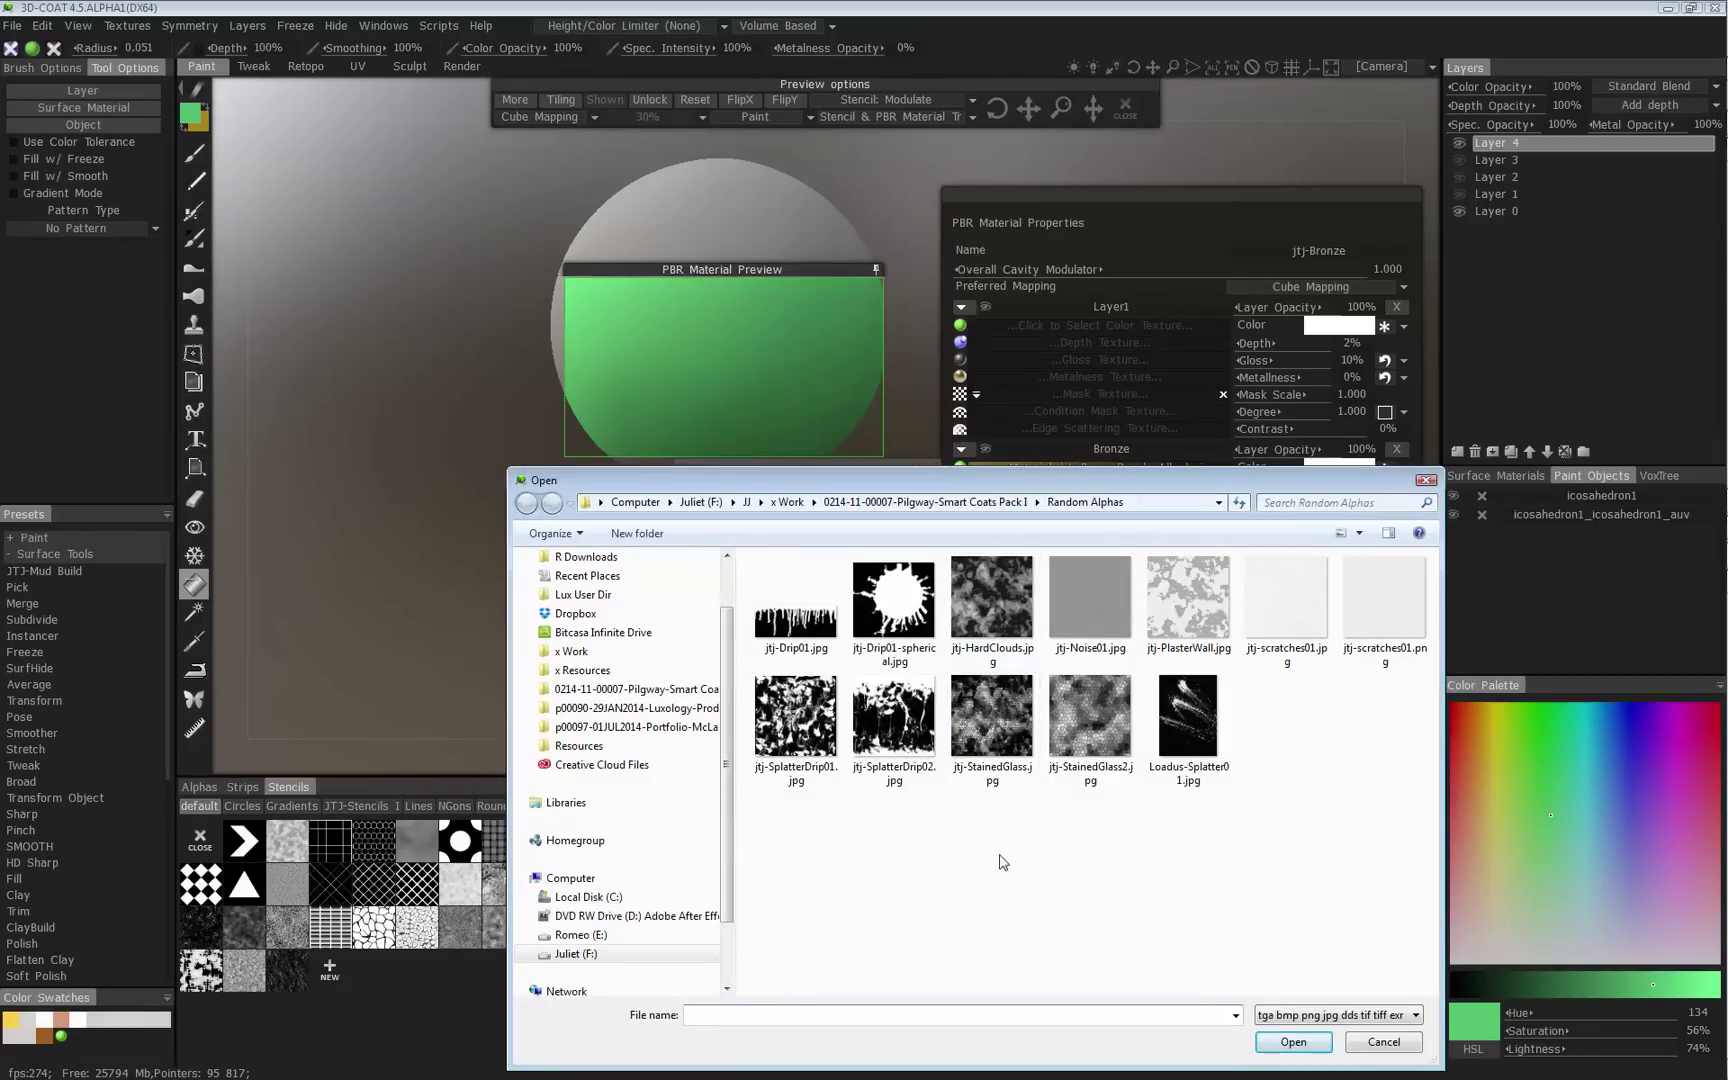
Load jtj-SplatterDrip01.jpg as Layer1's mask and switch the Bronze colour blend to Replace.
double_click(807, 730)
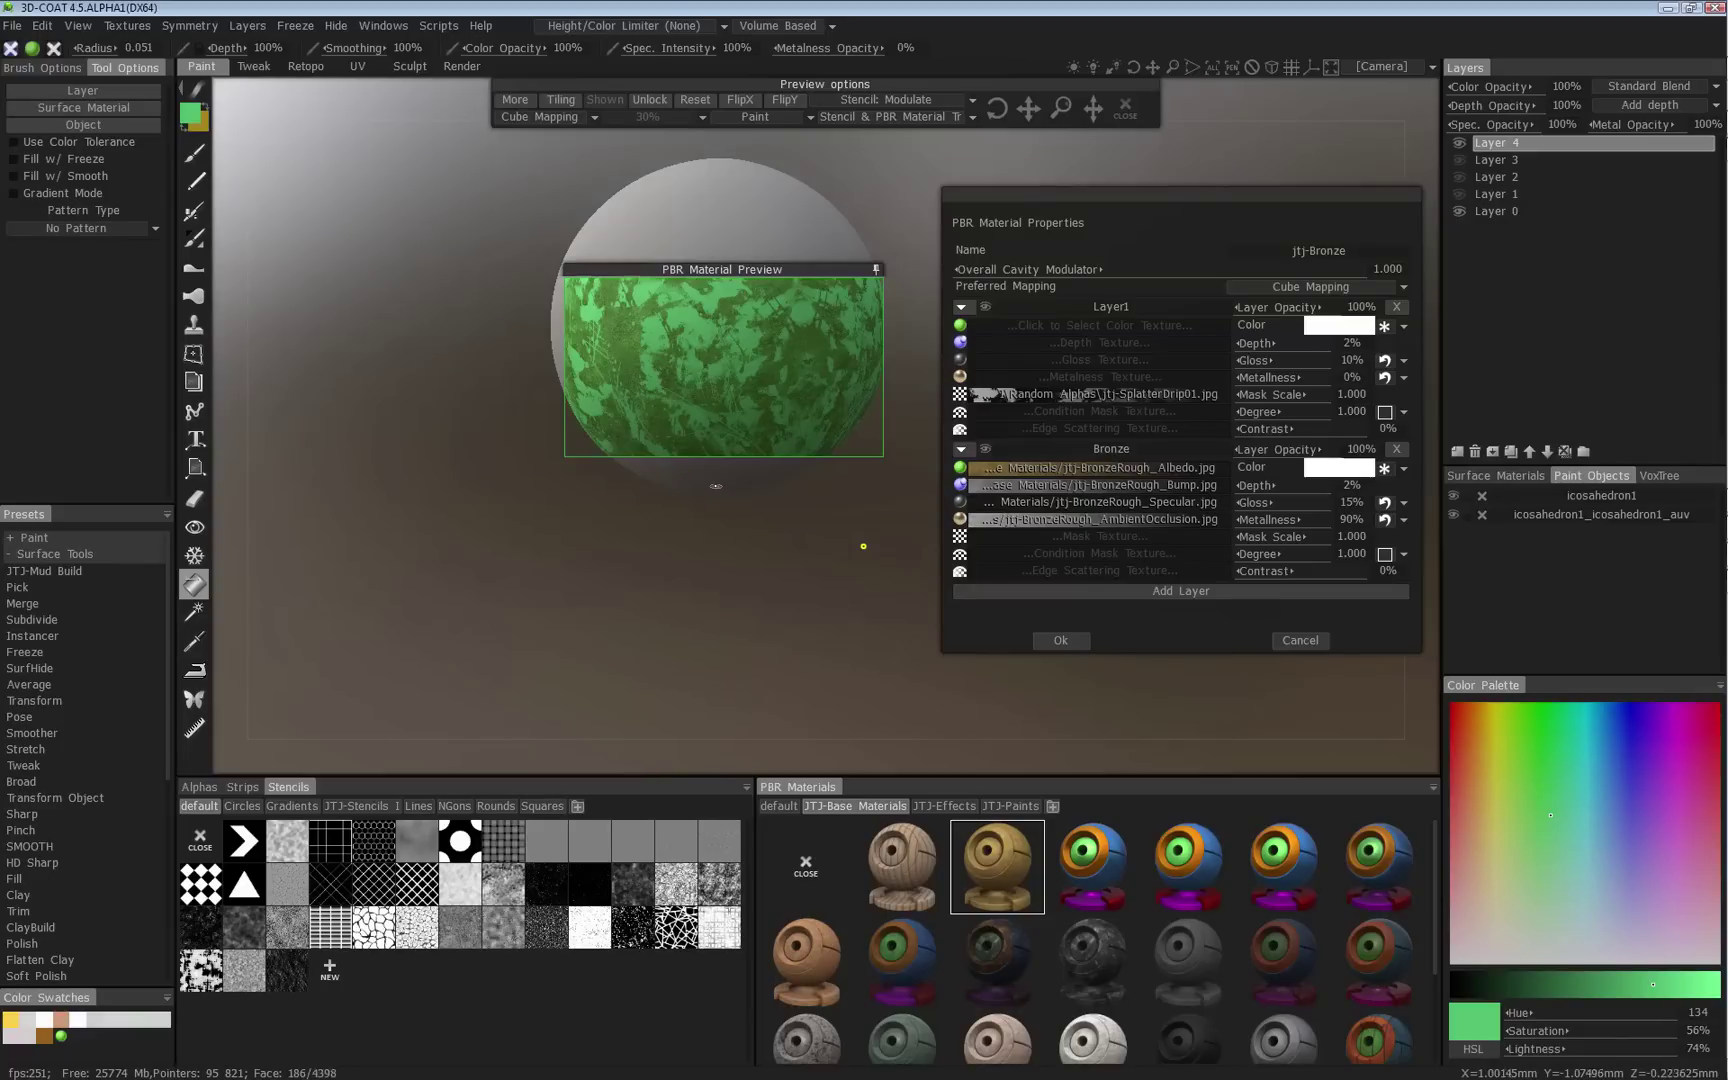
left_click(1396, 470)
left_click(1393, 507)
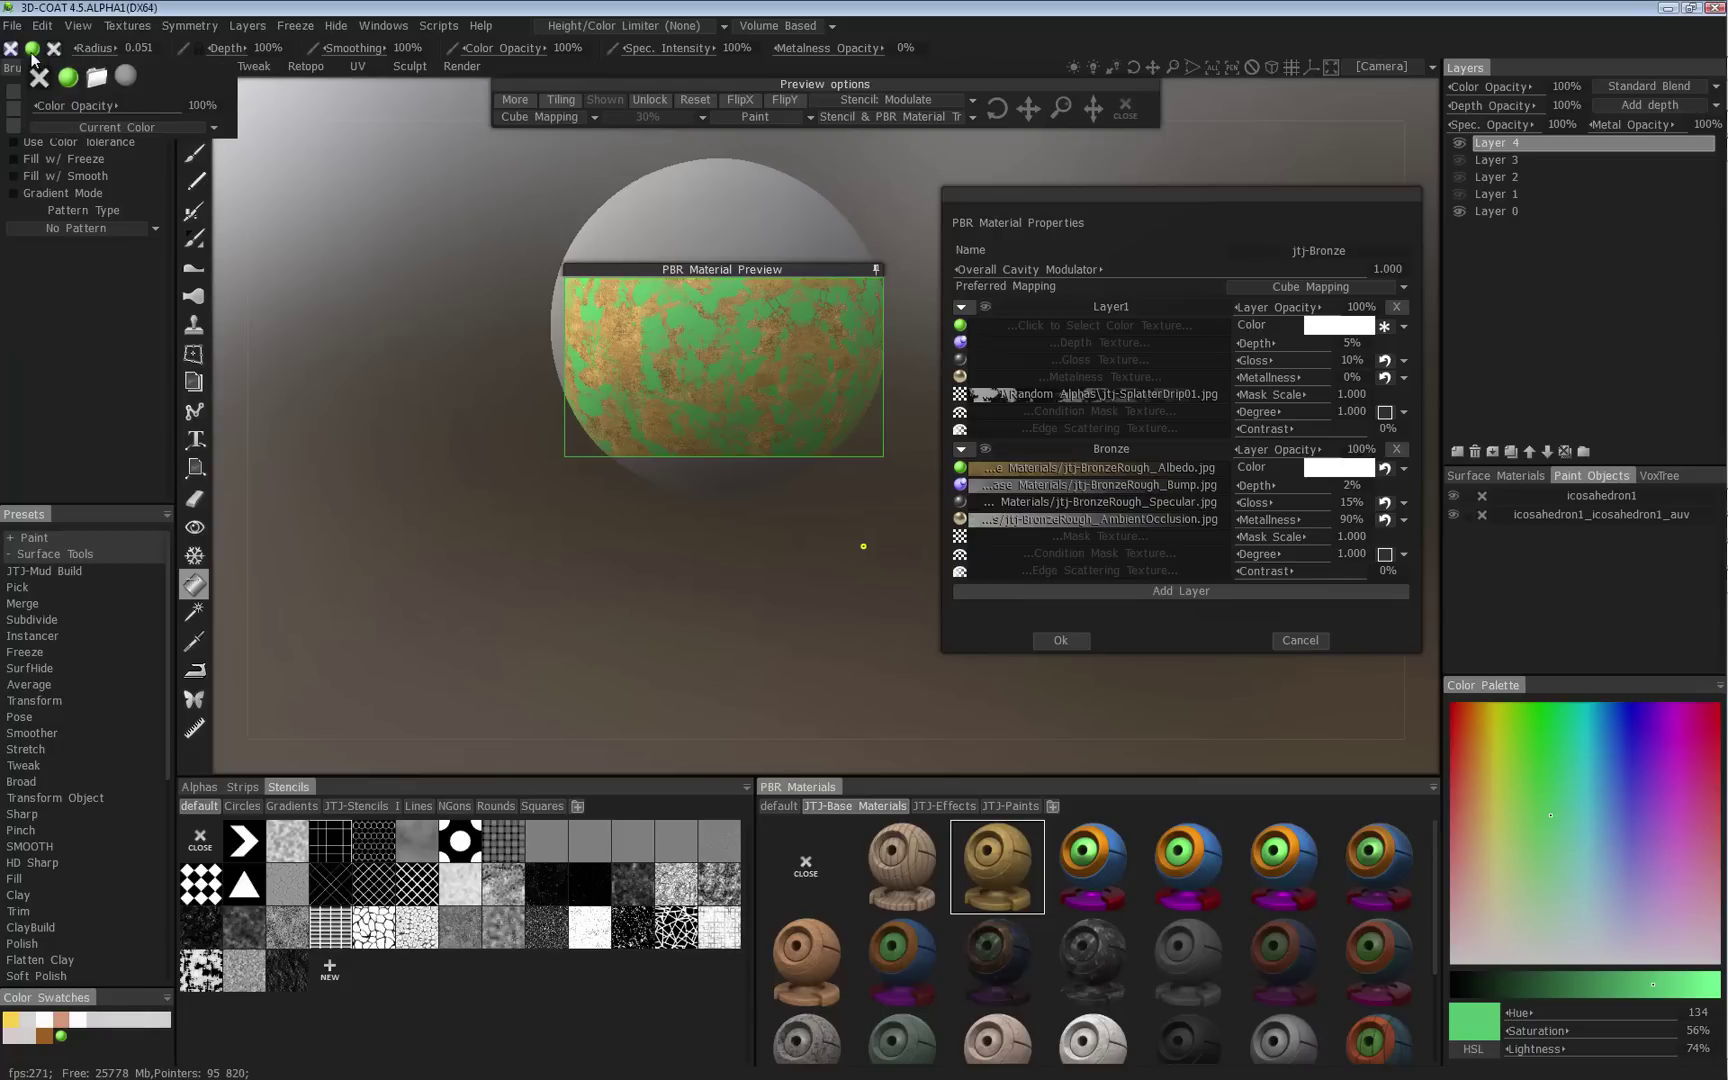
Enable the depth channel for painting and set Layer1's depth to 2%.
mouse_move(13, 55)
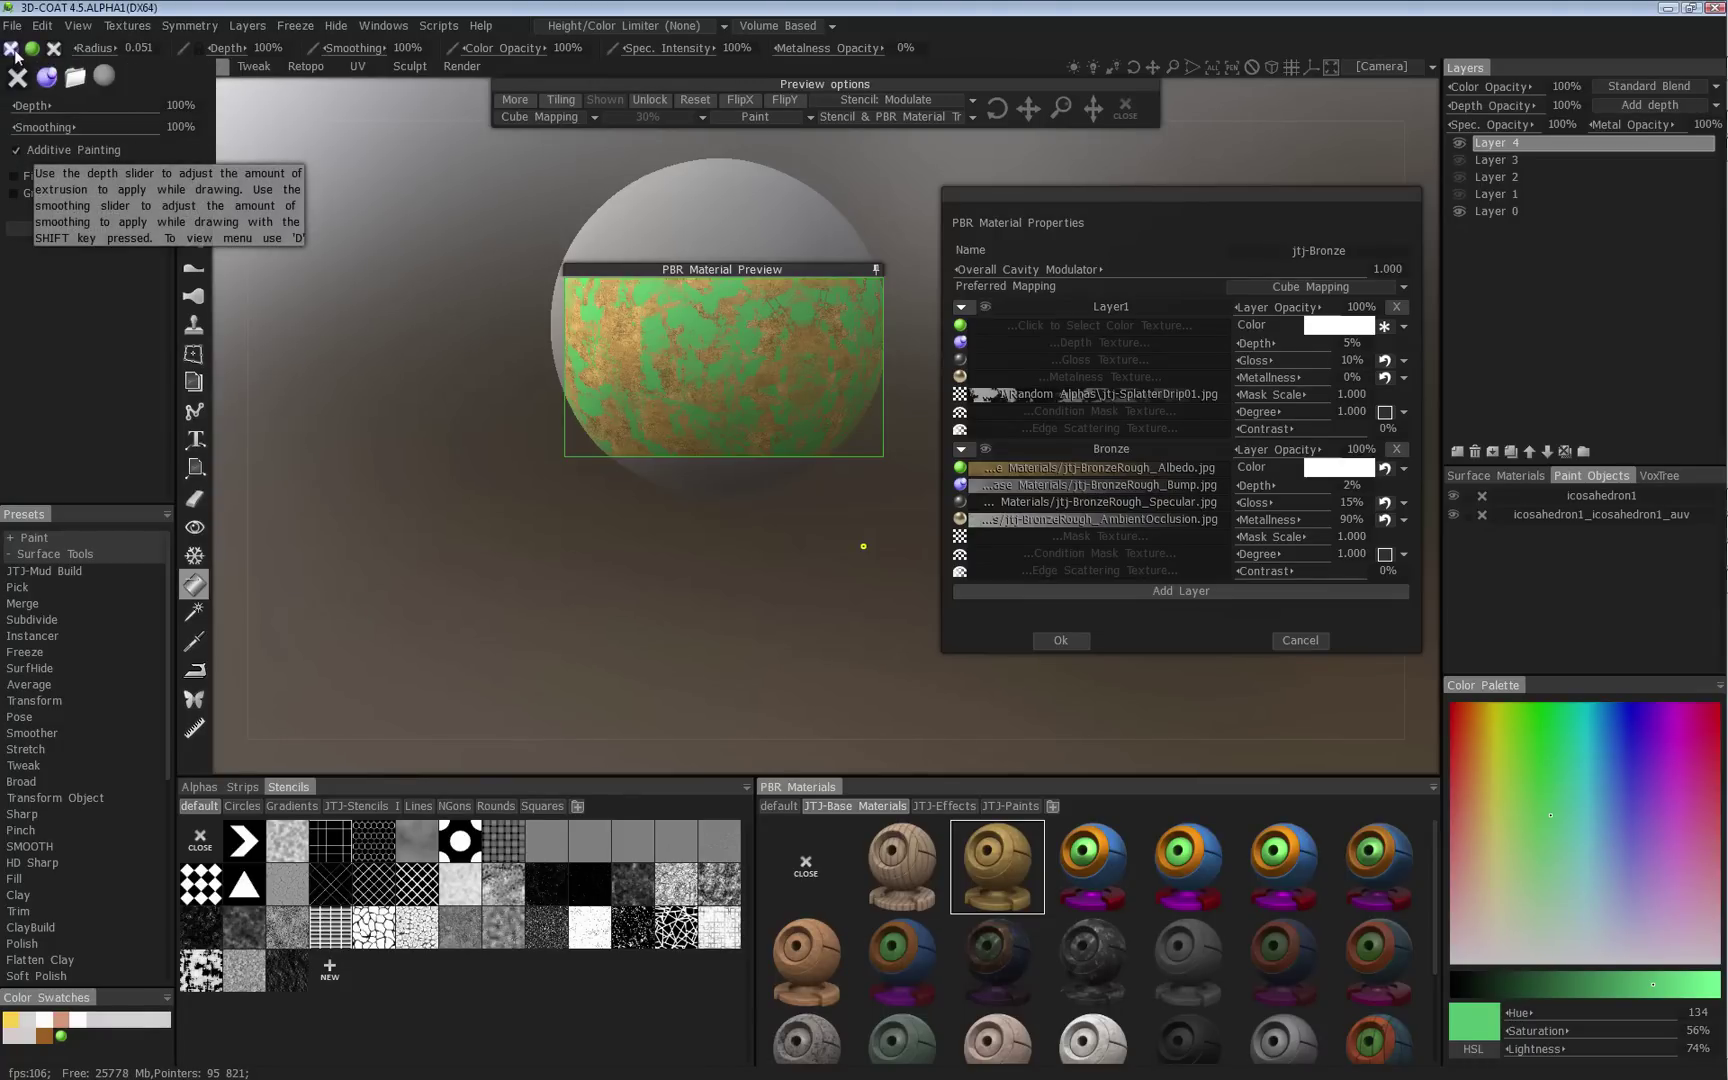
left_click(46, 77)
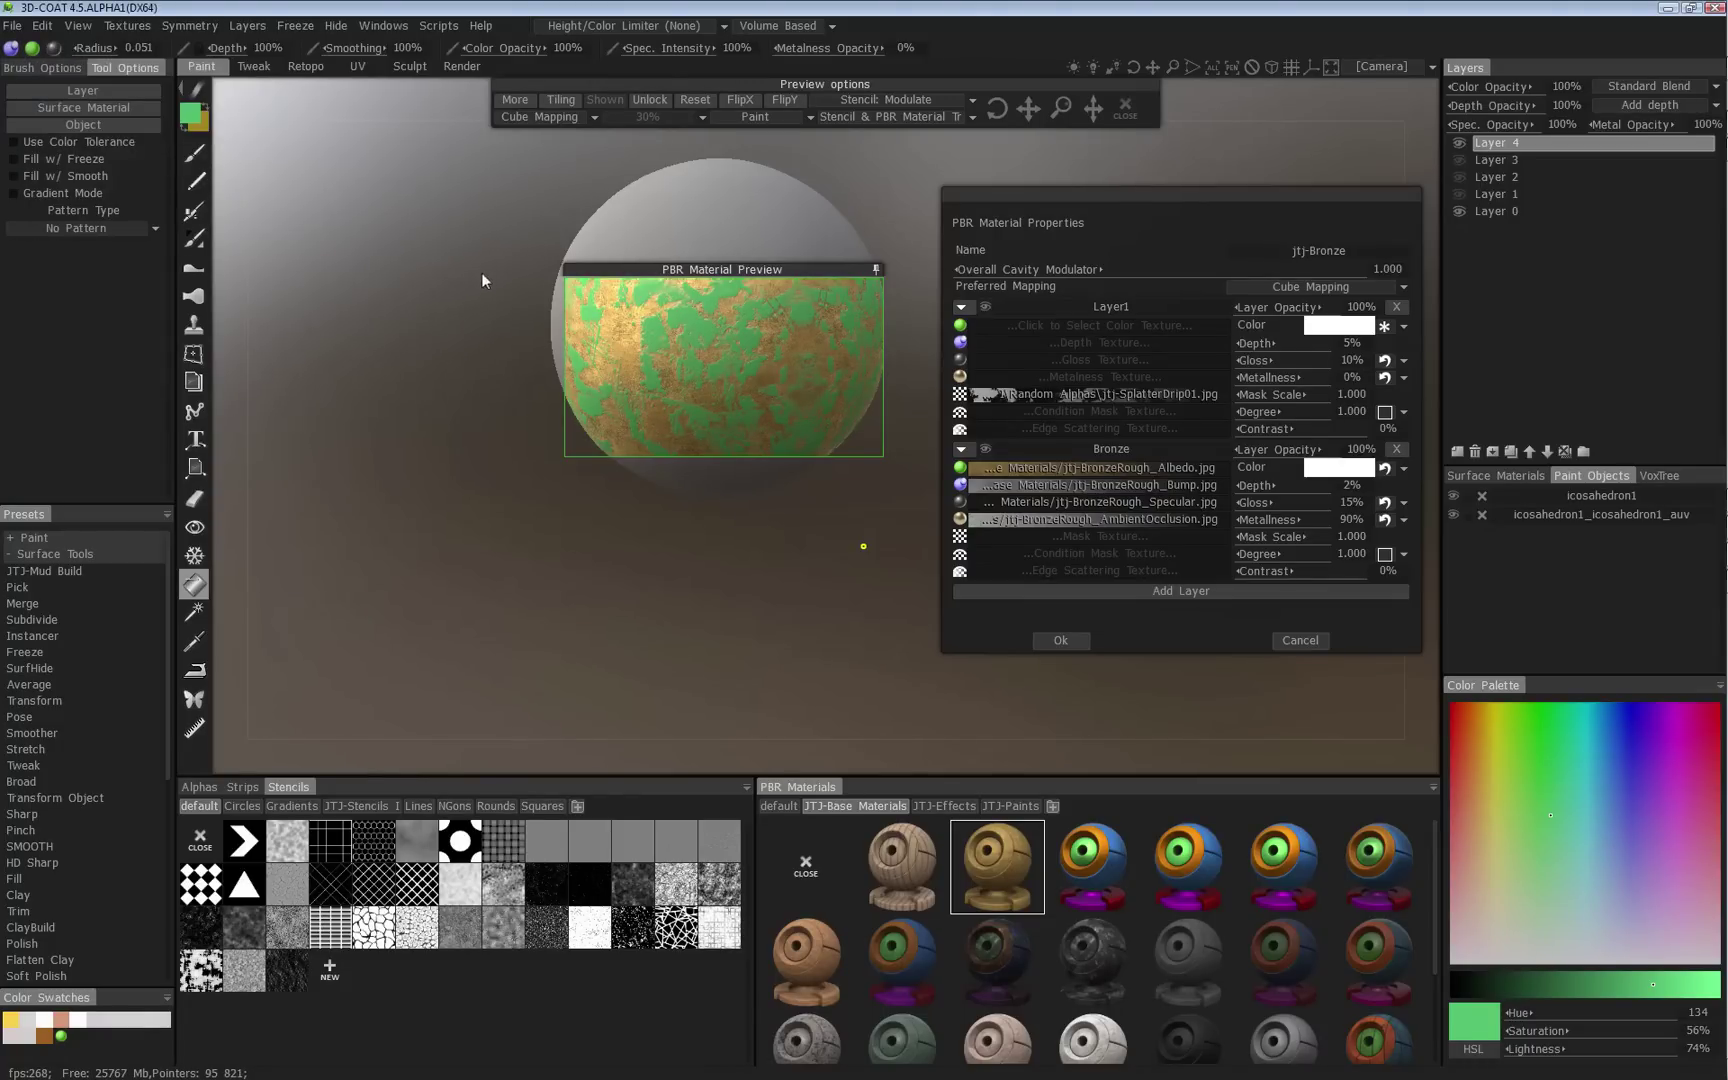
left_click_drag(481, 271, 454, 251)
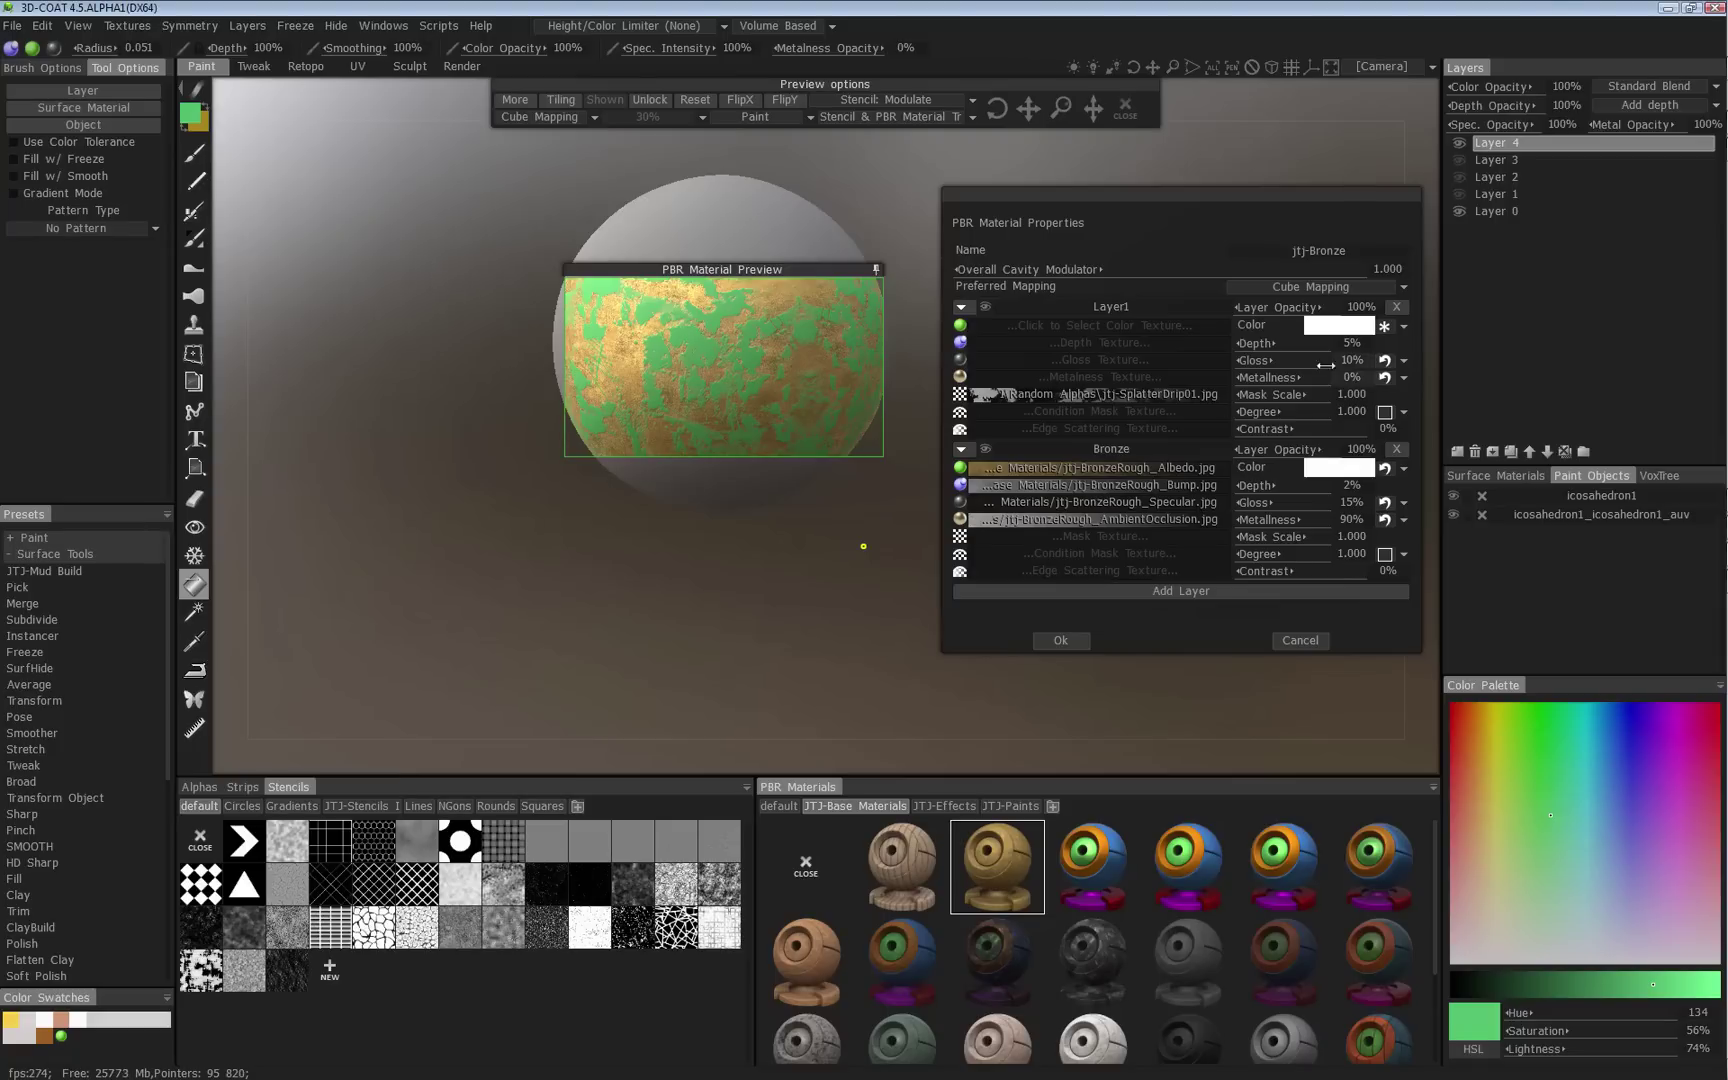
left_click(1355, 343)
type("2")
key("Return")
Lower Layer1's Mask Scale to 0.307 to enlarge the splatters.
left_click_drag(1252, 394, 1256, 395)
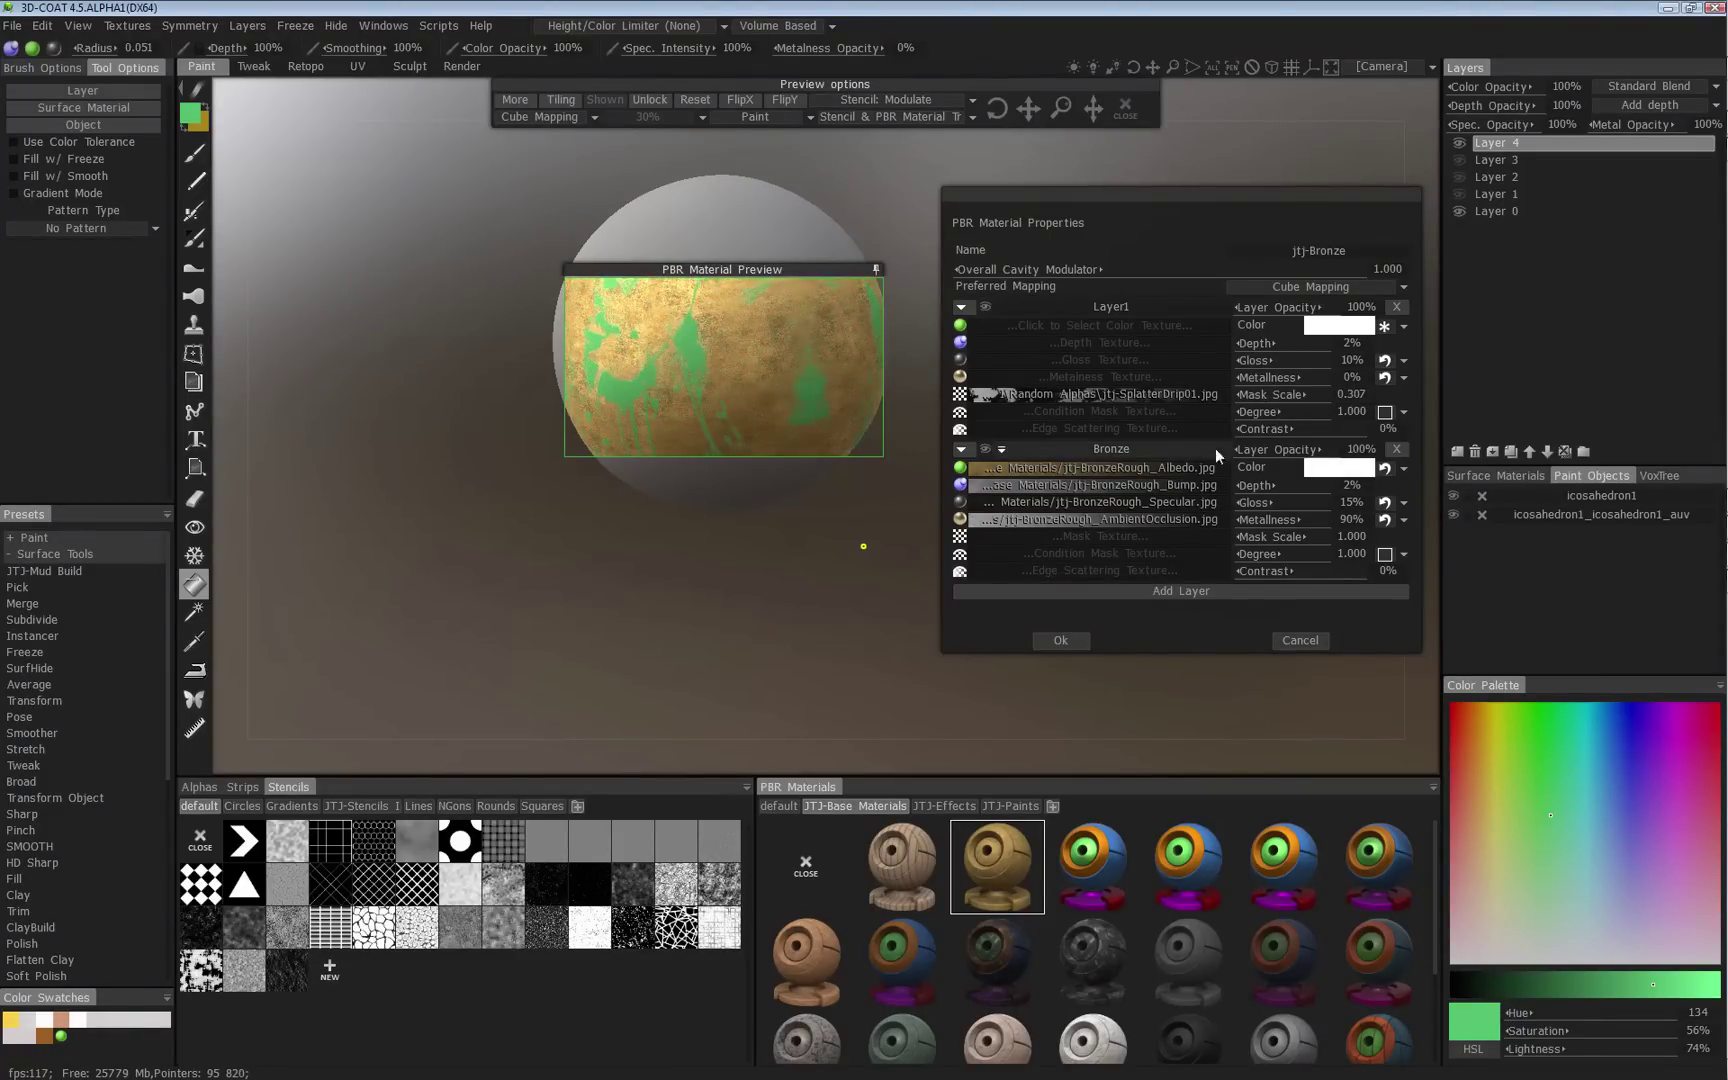
scroll(740, 538, "down", 2)
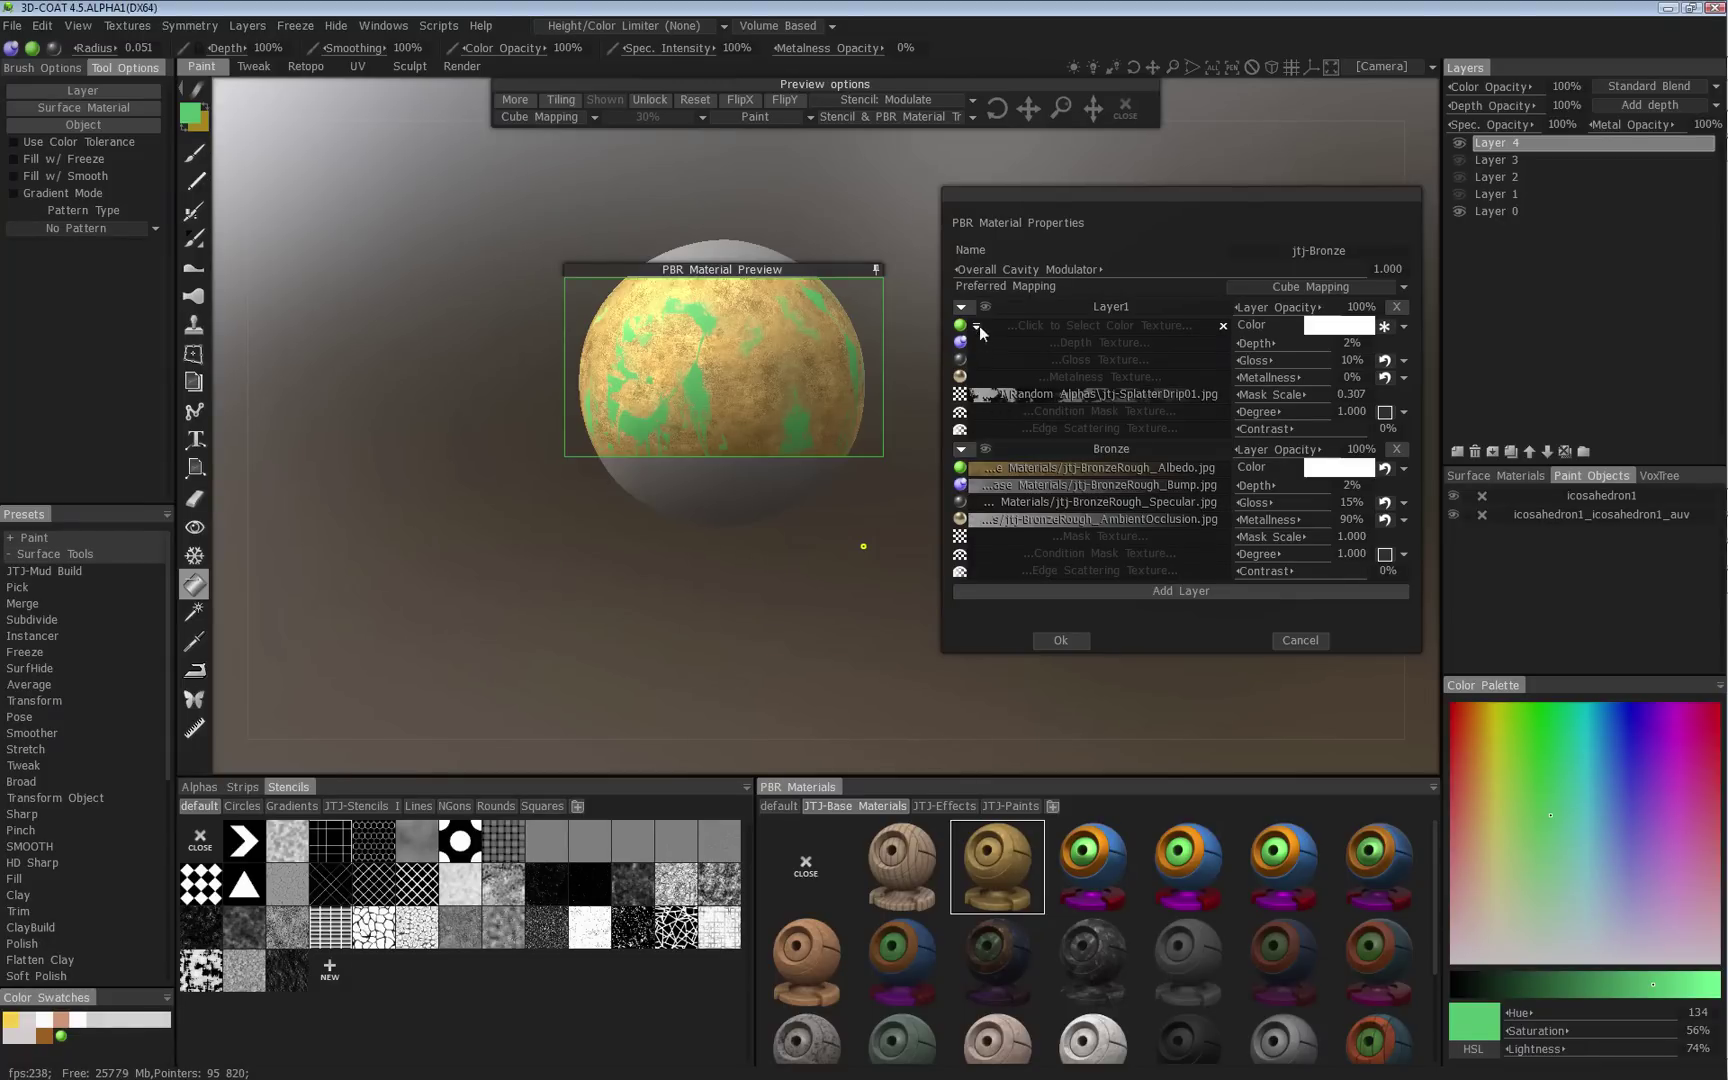
left_click(981, 401)
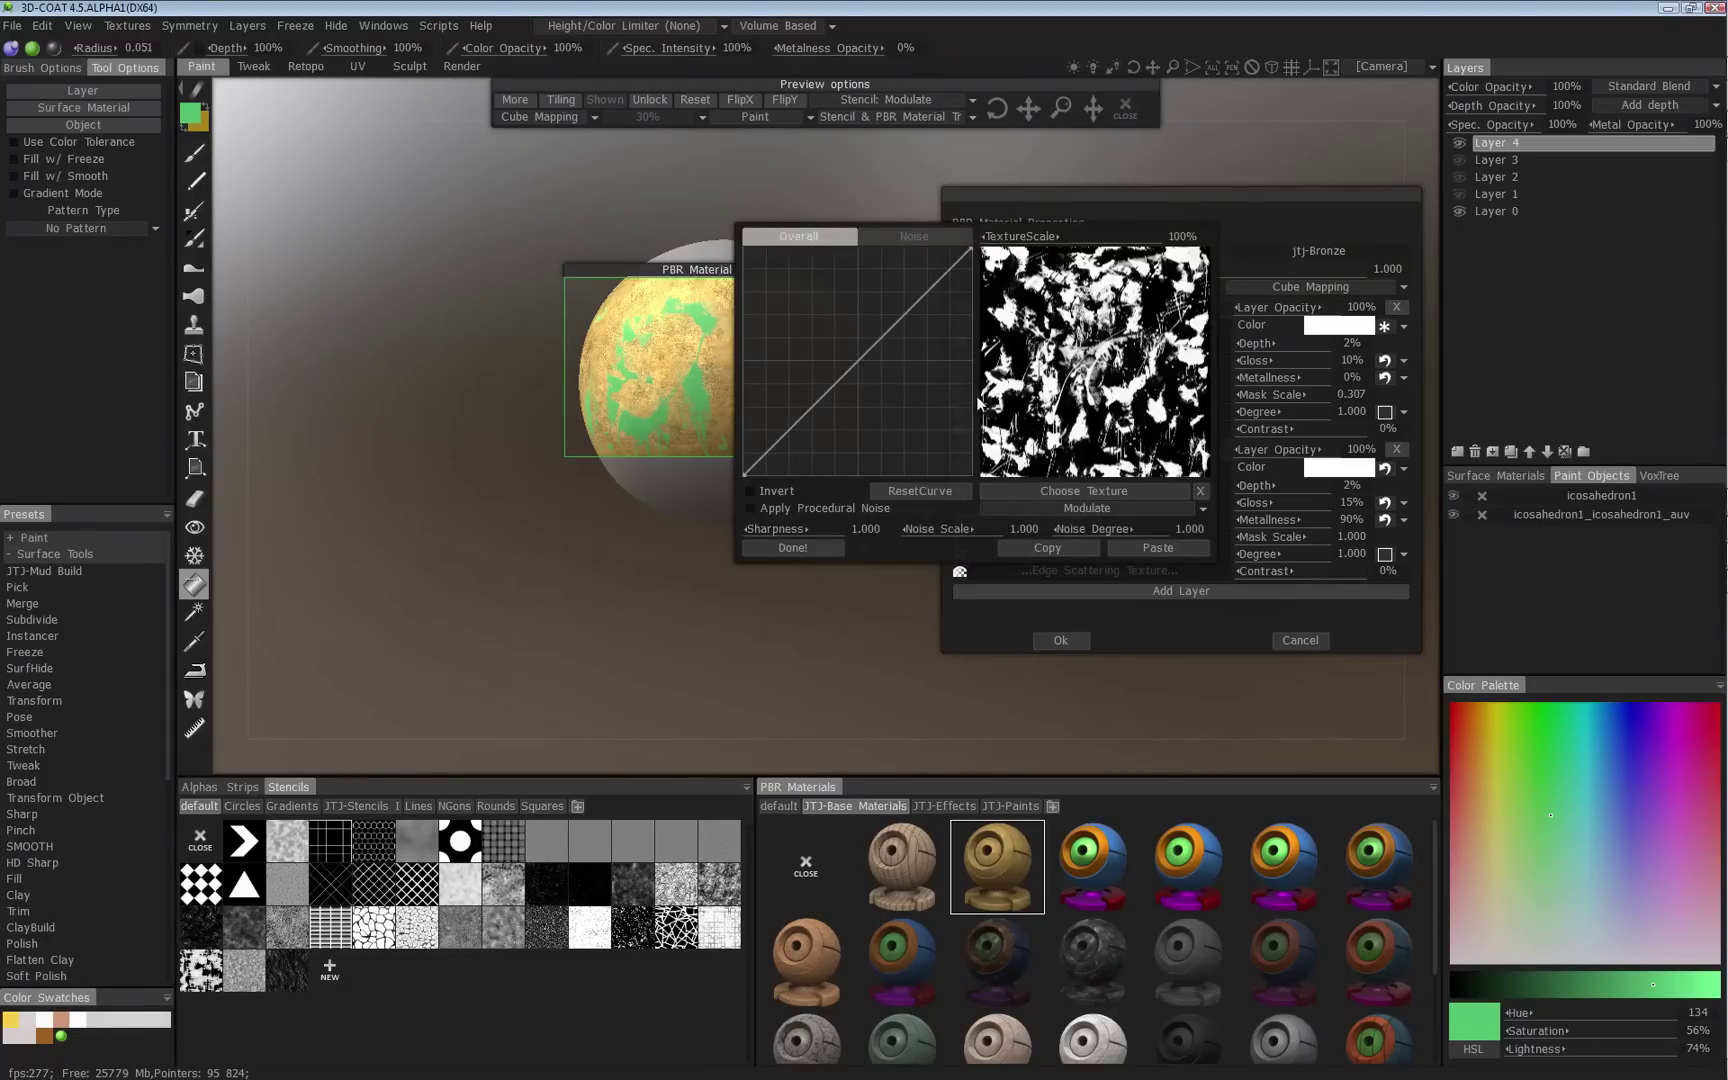
Turn on procedural noise for the splatter mask with the Distort blend mode.
left_click(830, 508)
left_click_drag(1075, 529, 1130, 528)
left_click_drag(940, 529, 923, 455)
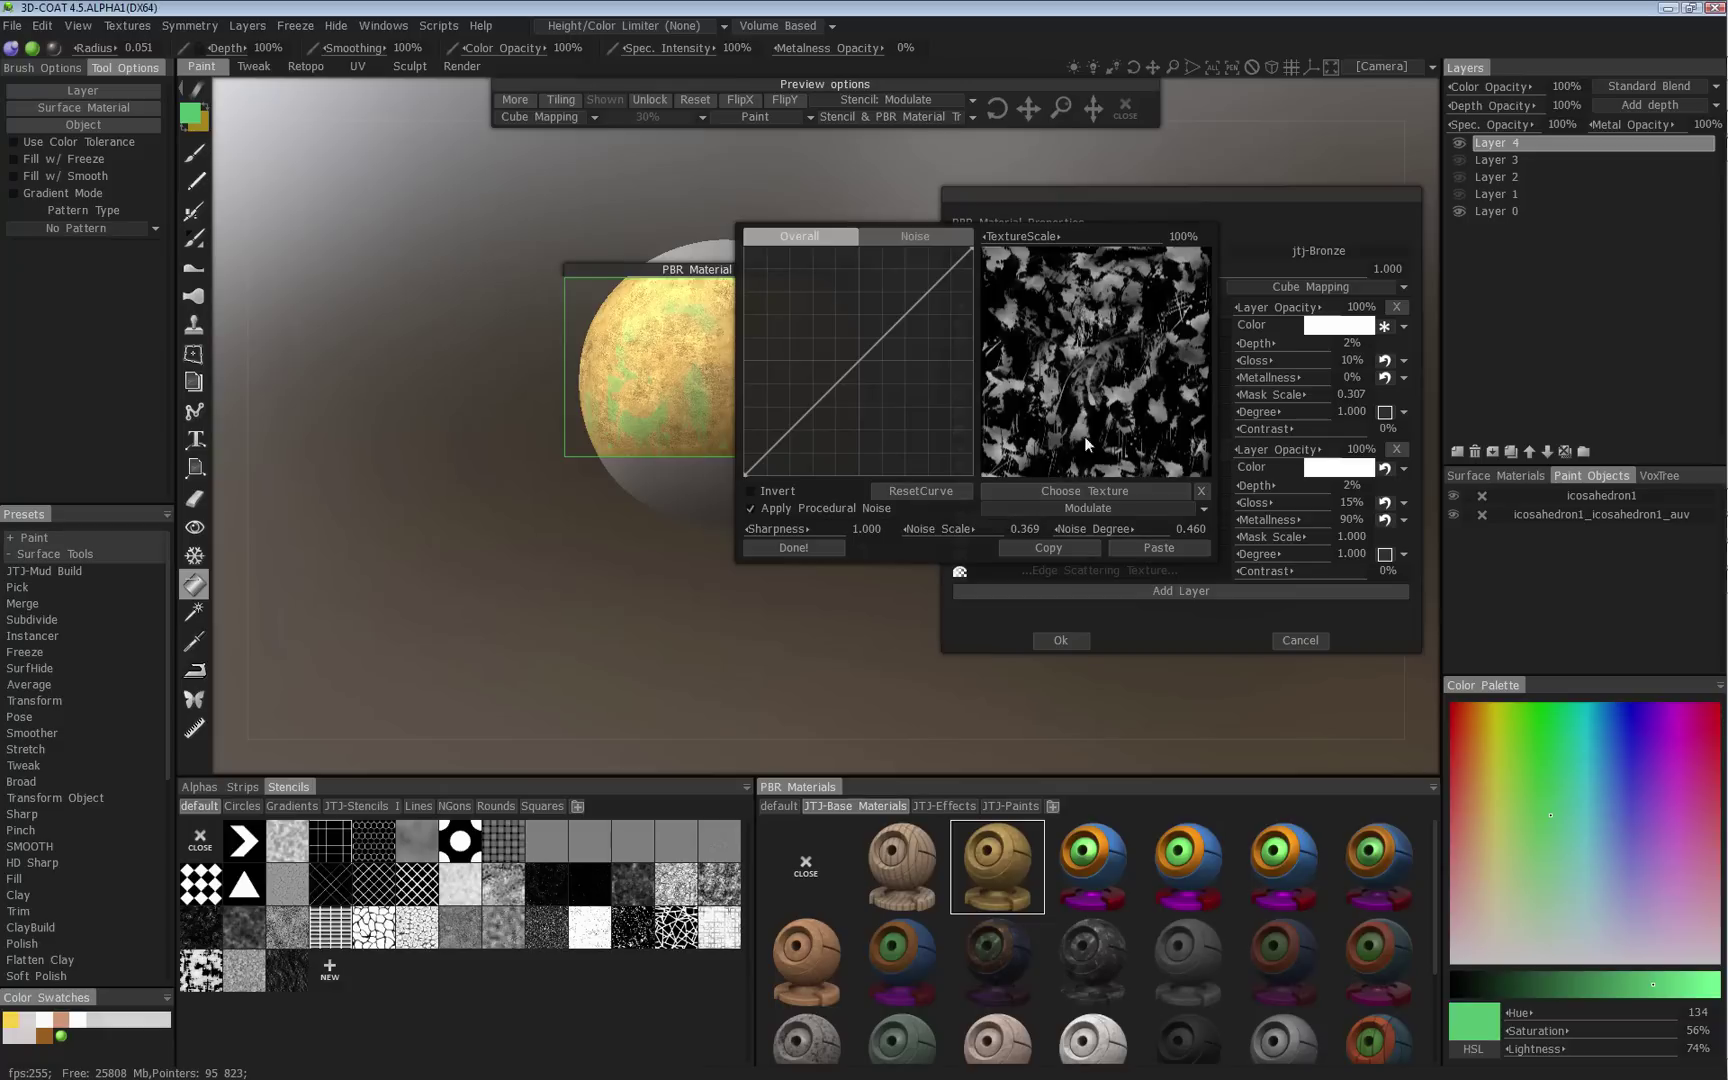
left_click(1087, 508)
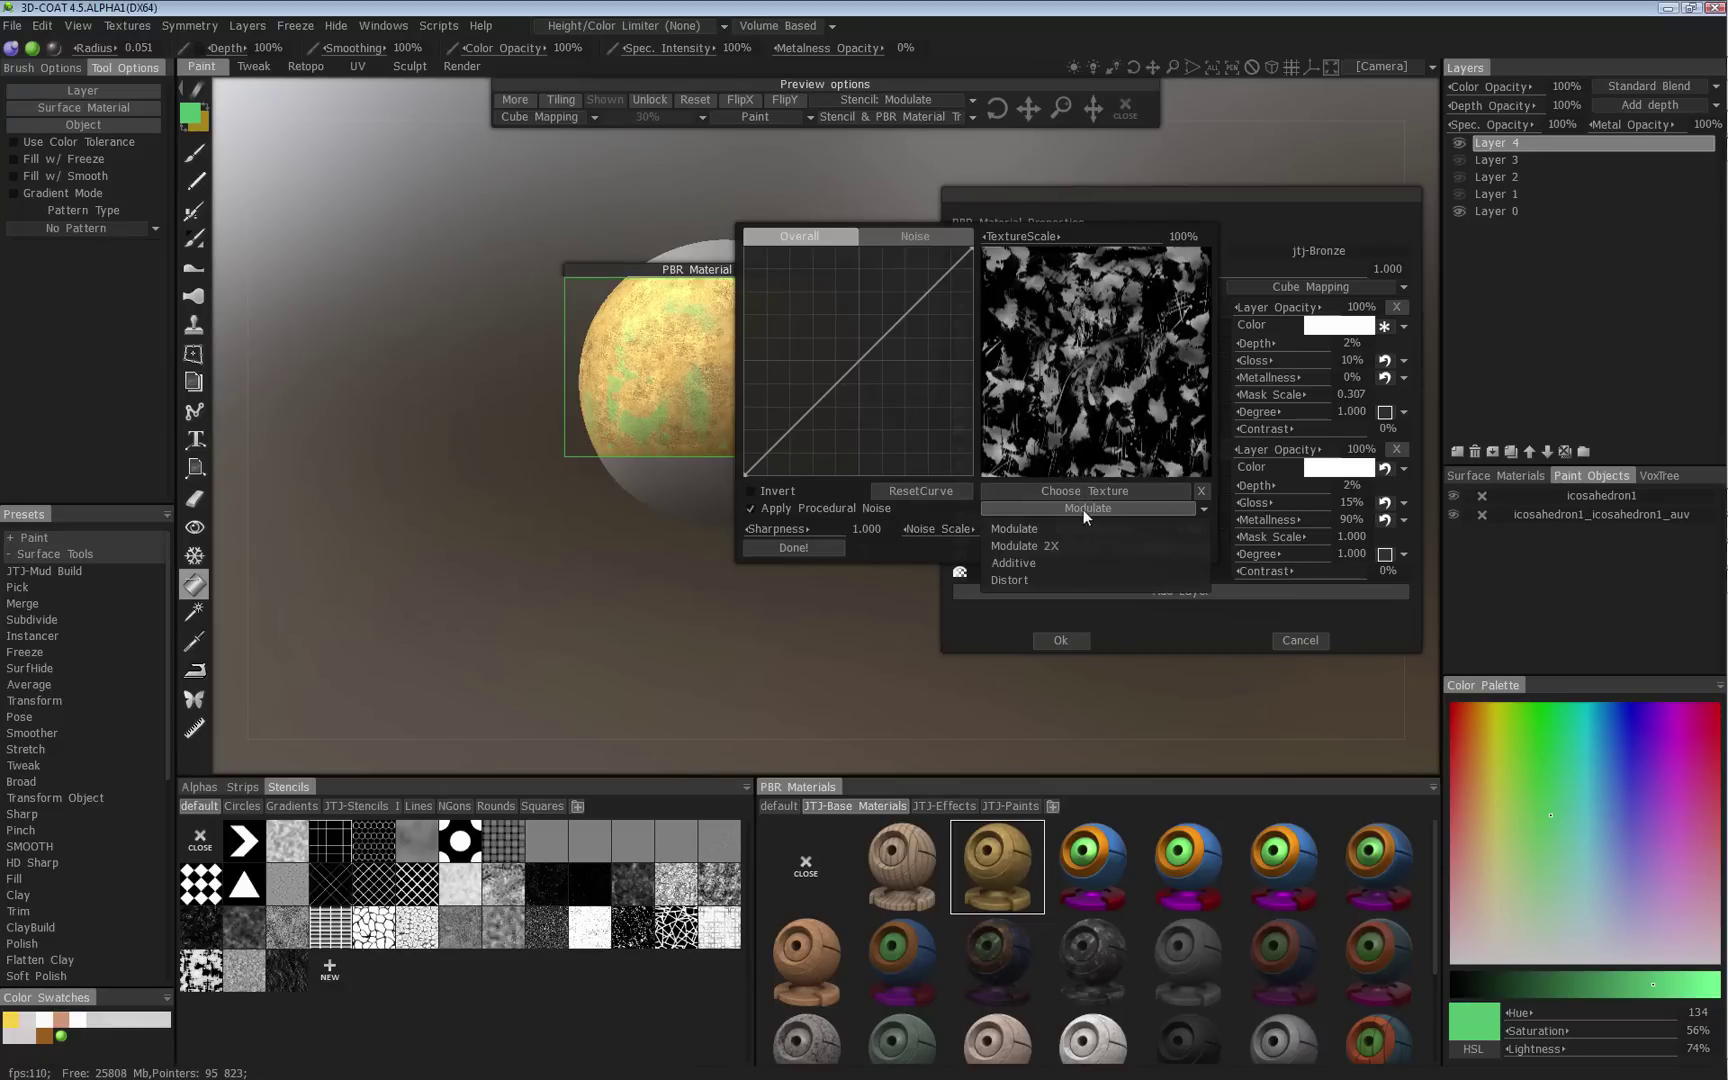
left_click(1015, 579)
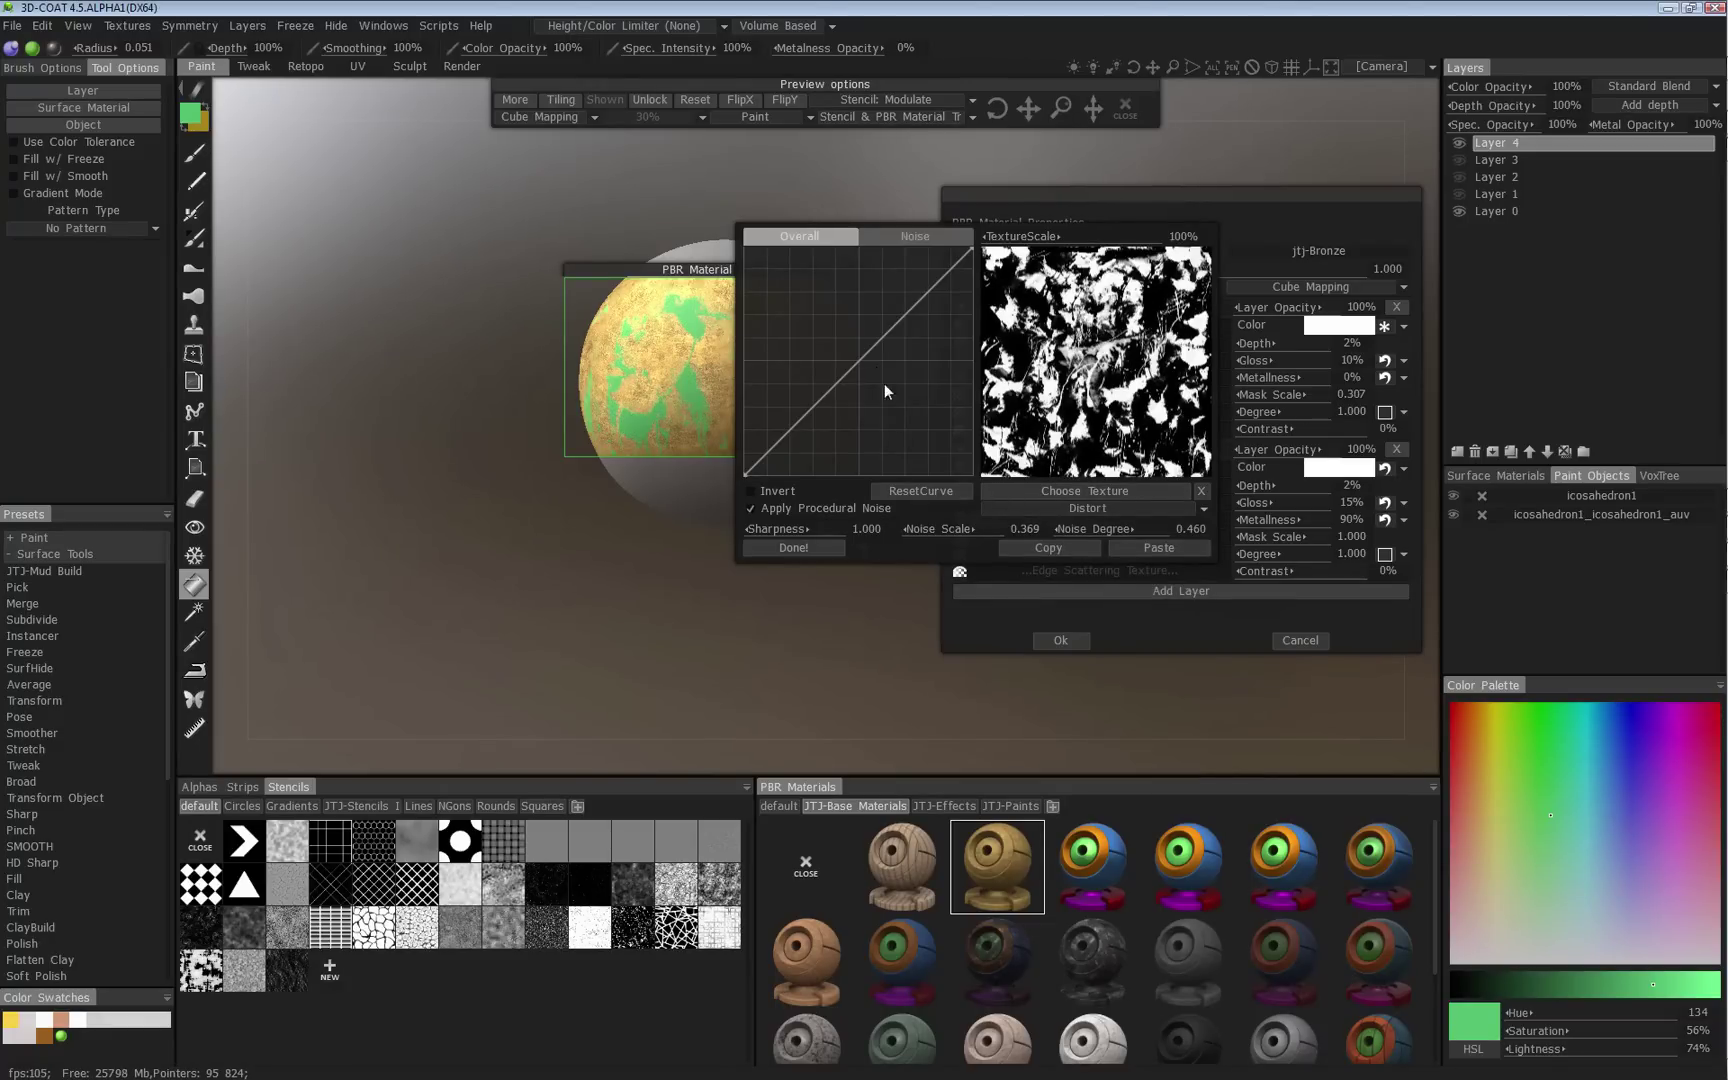
Reshape the mask's Noise curve, undoing the last convex bend.
left_click(873, 240)
left_click_drag(859, 362, 815, 240)
left_click(803, 238)
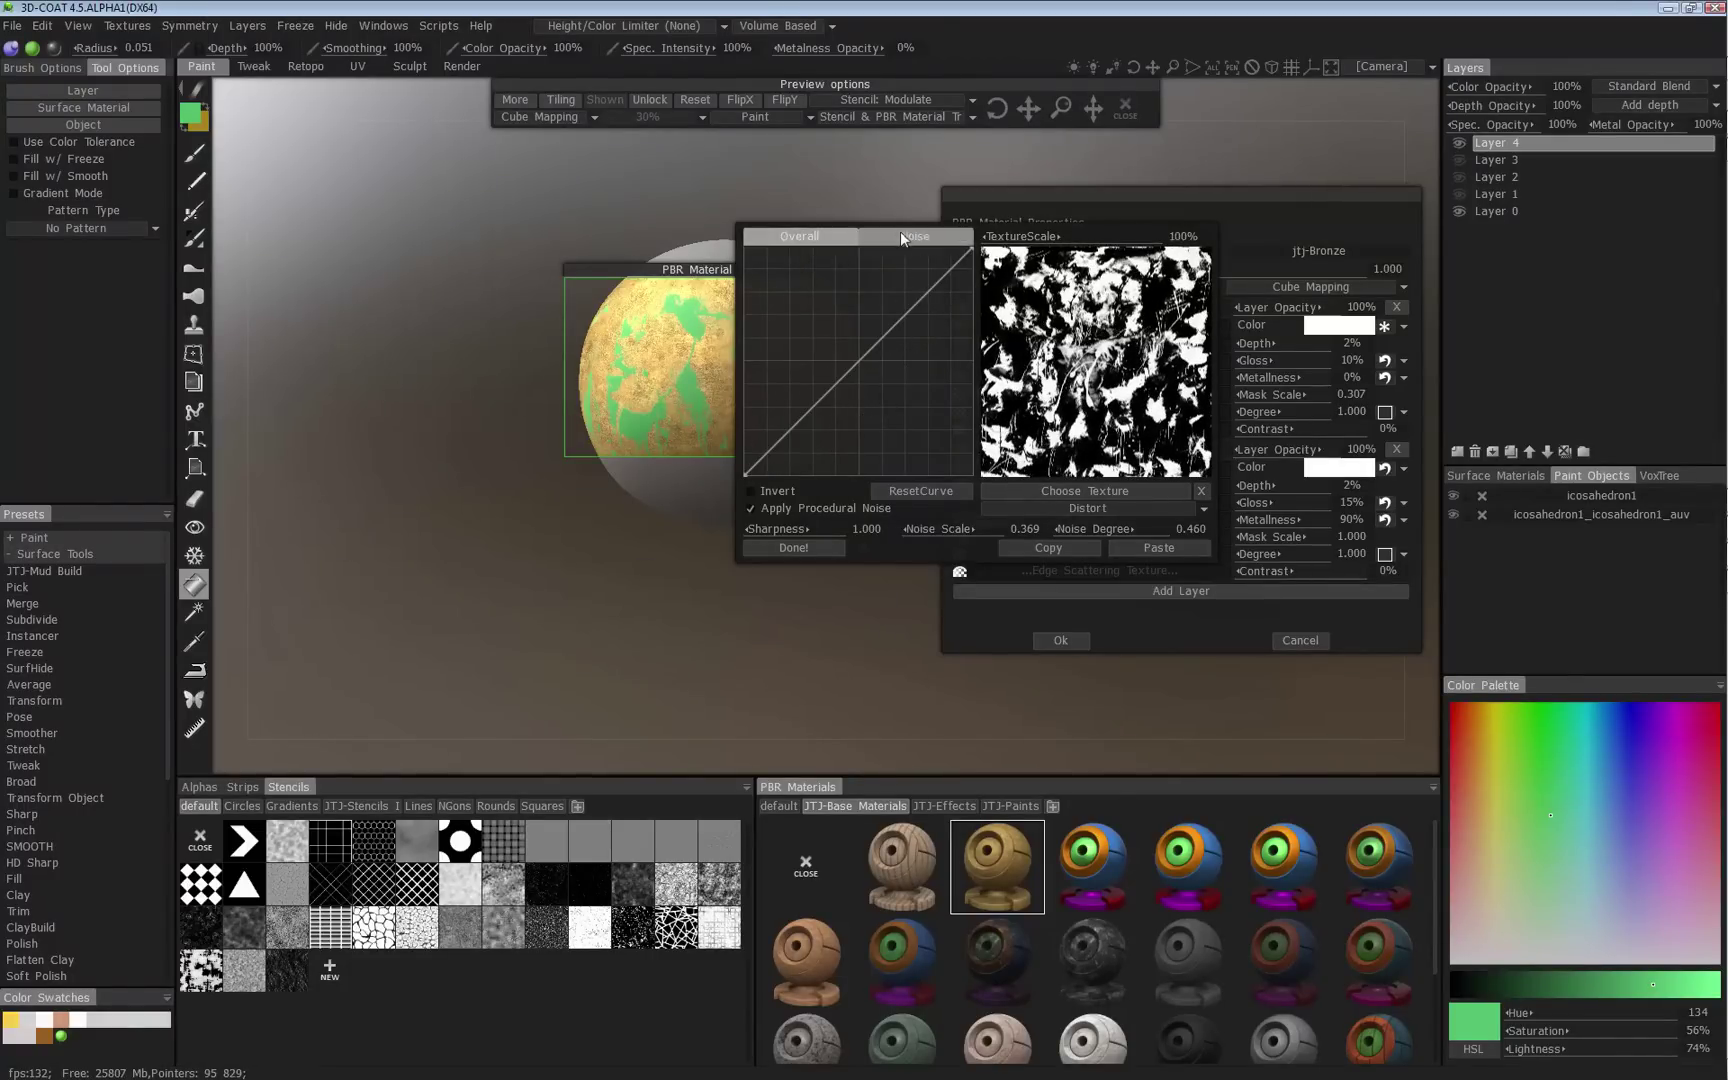
mouse_move(1222, 394)
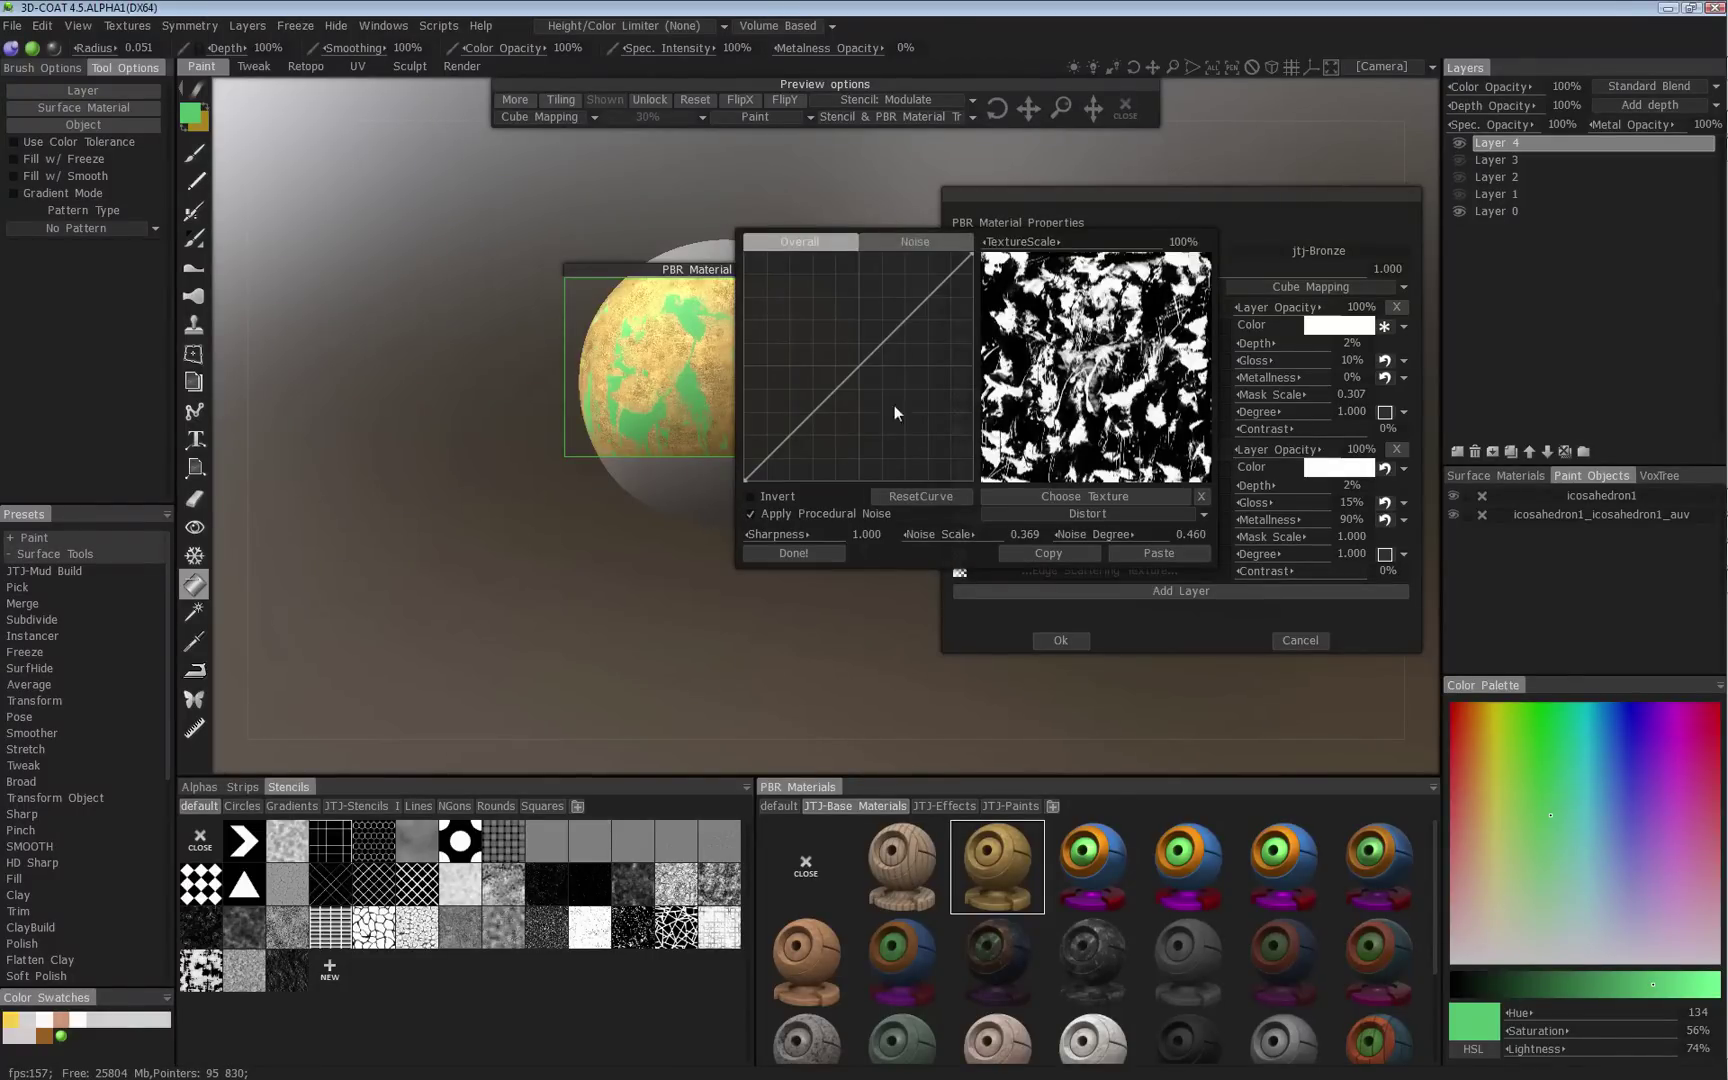
left_click(884, 252)
left_click_drag(842, 315, 813, 342)
key("ctrl+z")
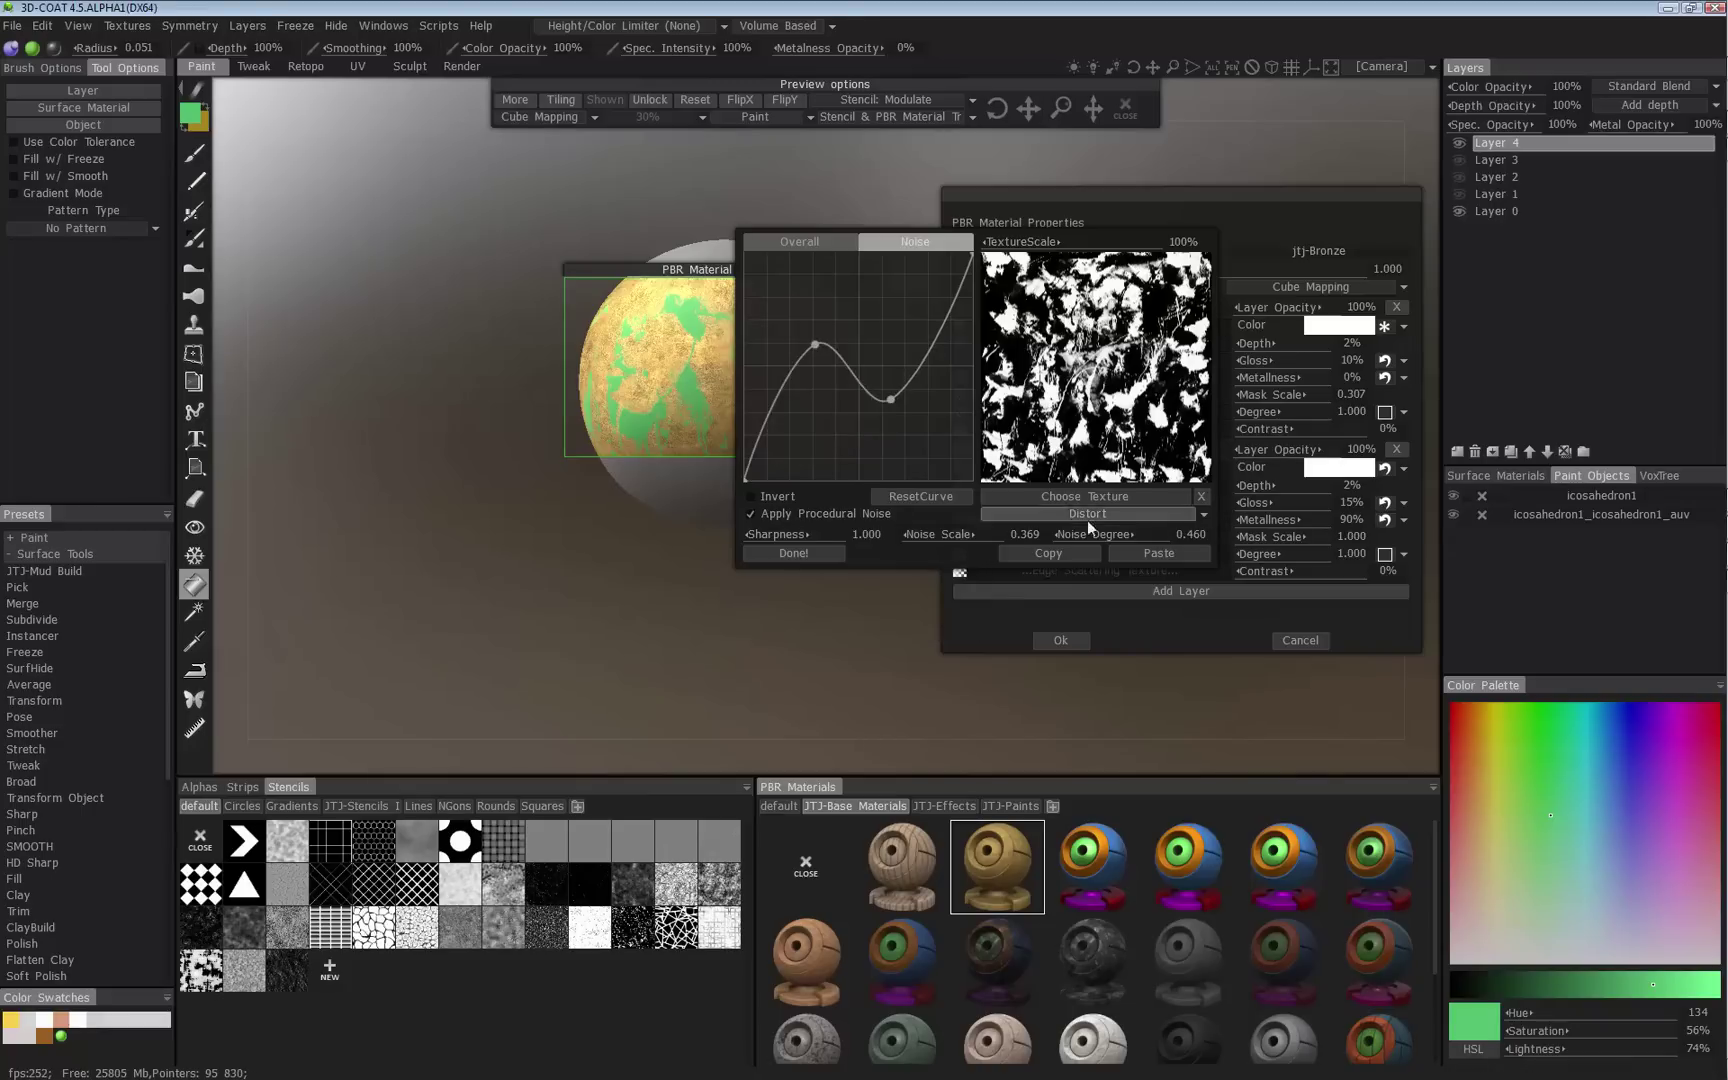
Set Noise Degree 1.280 and Noise Scale 1.962, invert the mask, and finish with Done!
left_click_drag(1087, 534, 1165, 540)
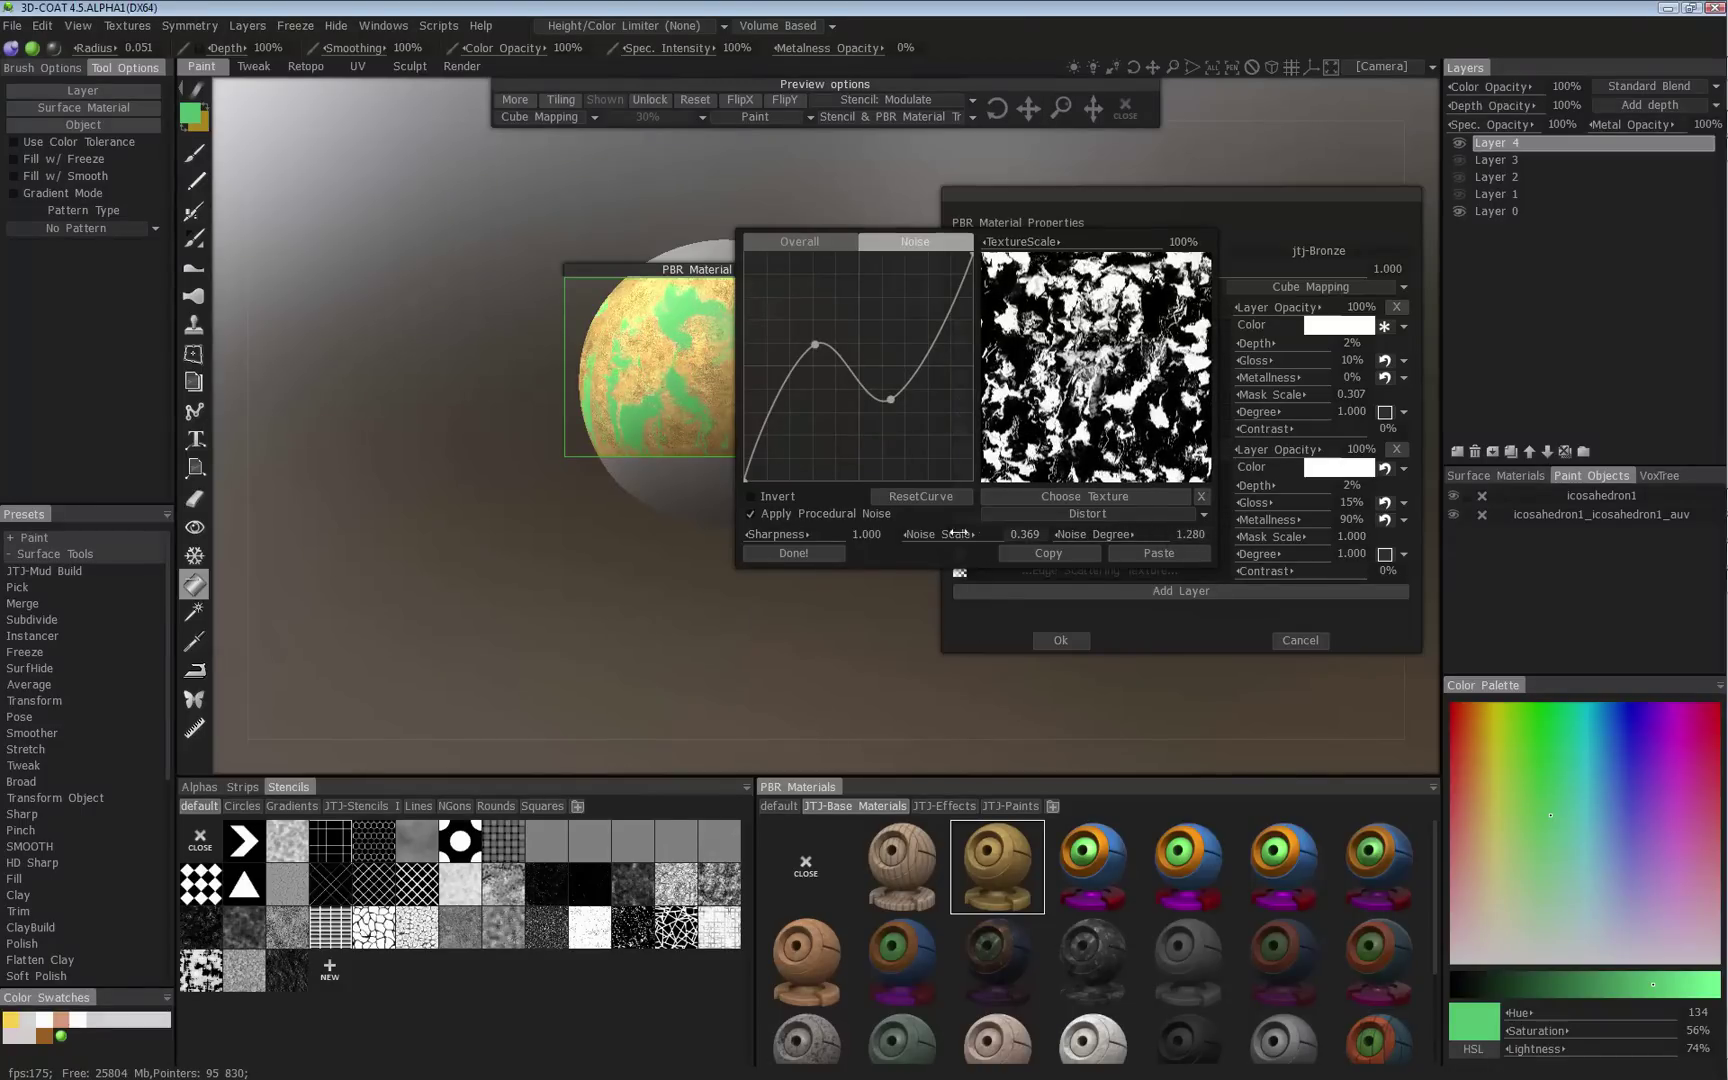
left_click_drag(945, 535, 992, 538)
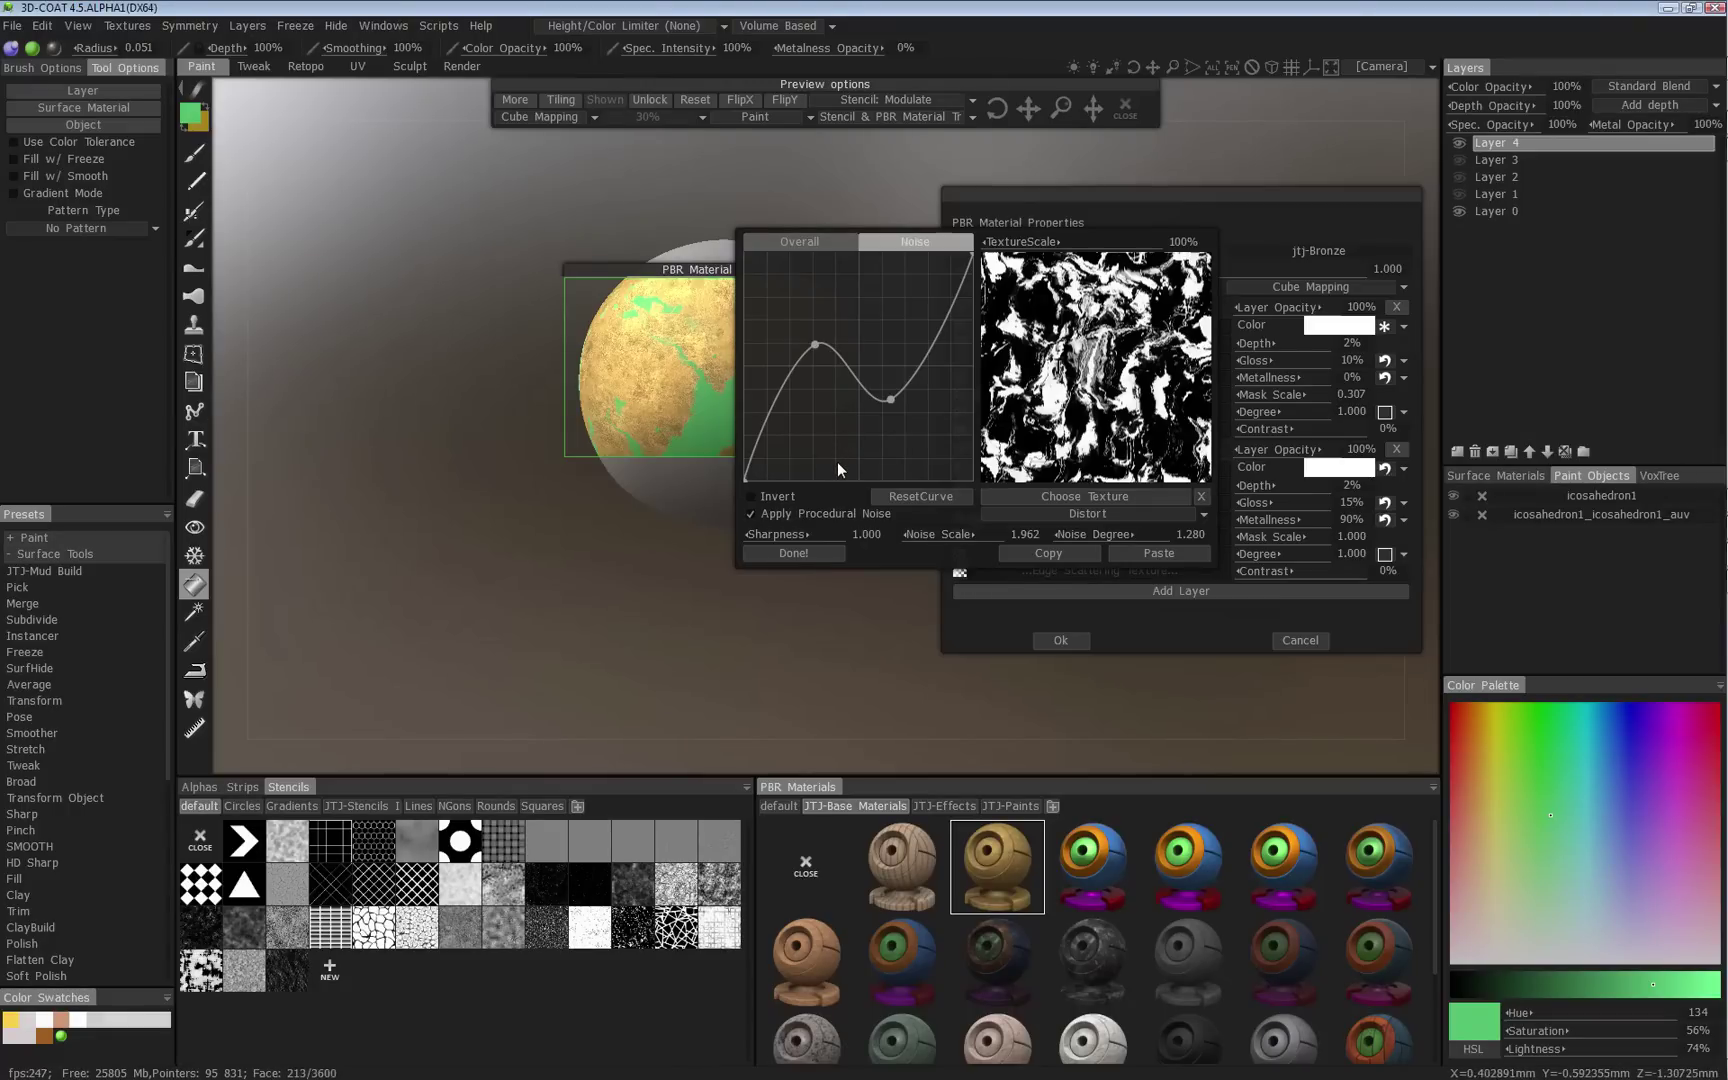
left_click(774, 496)
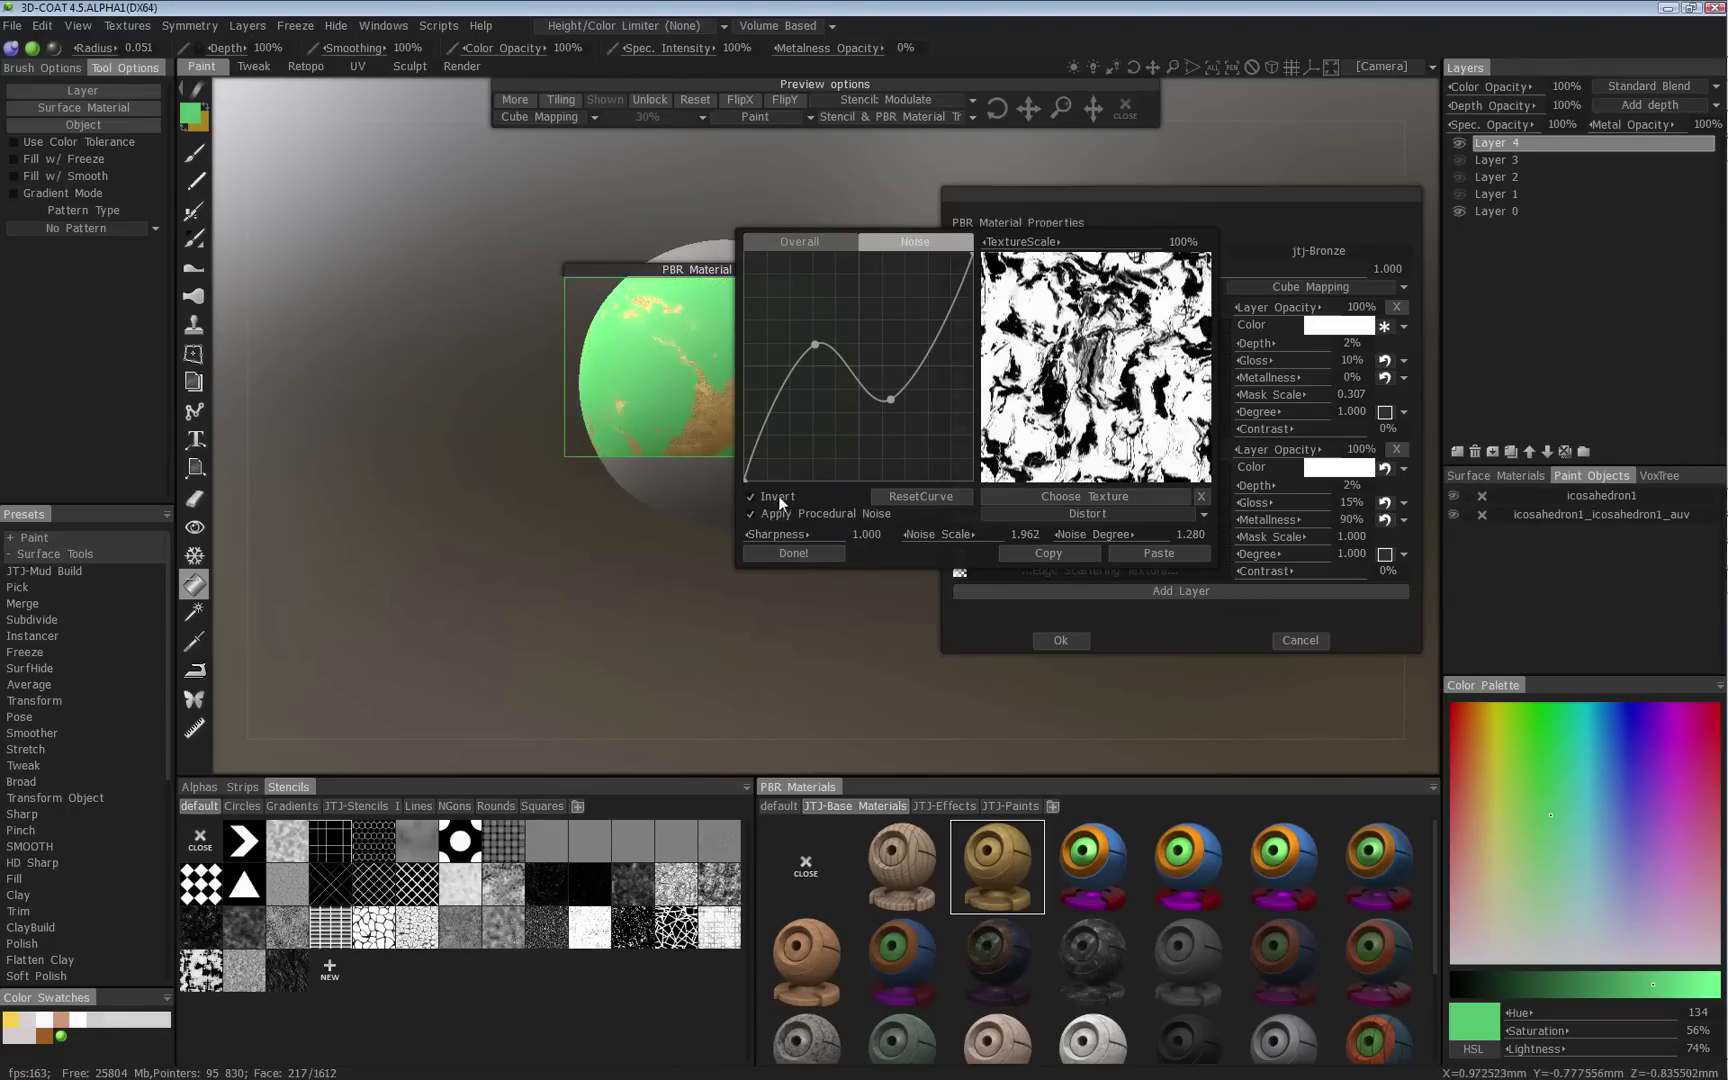
left_click(800, 553)
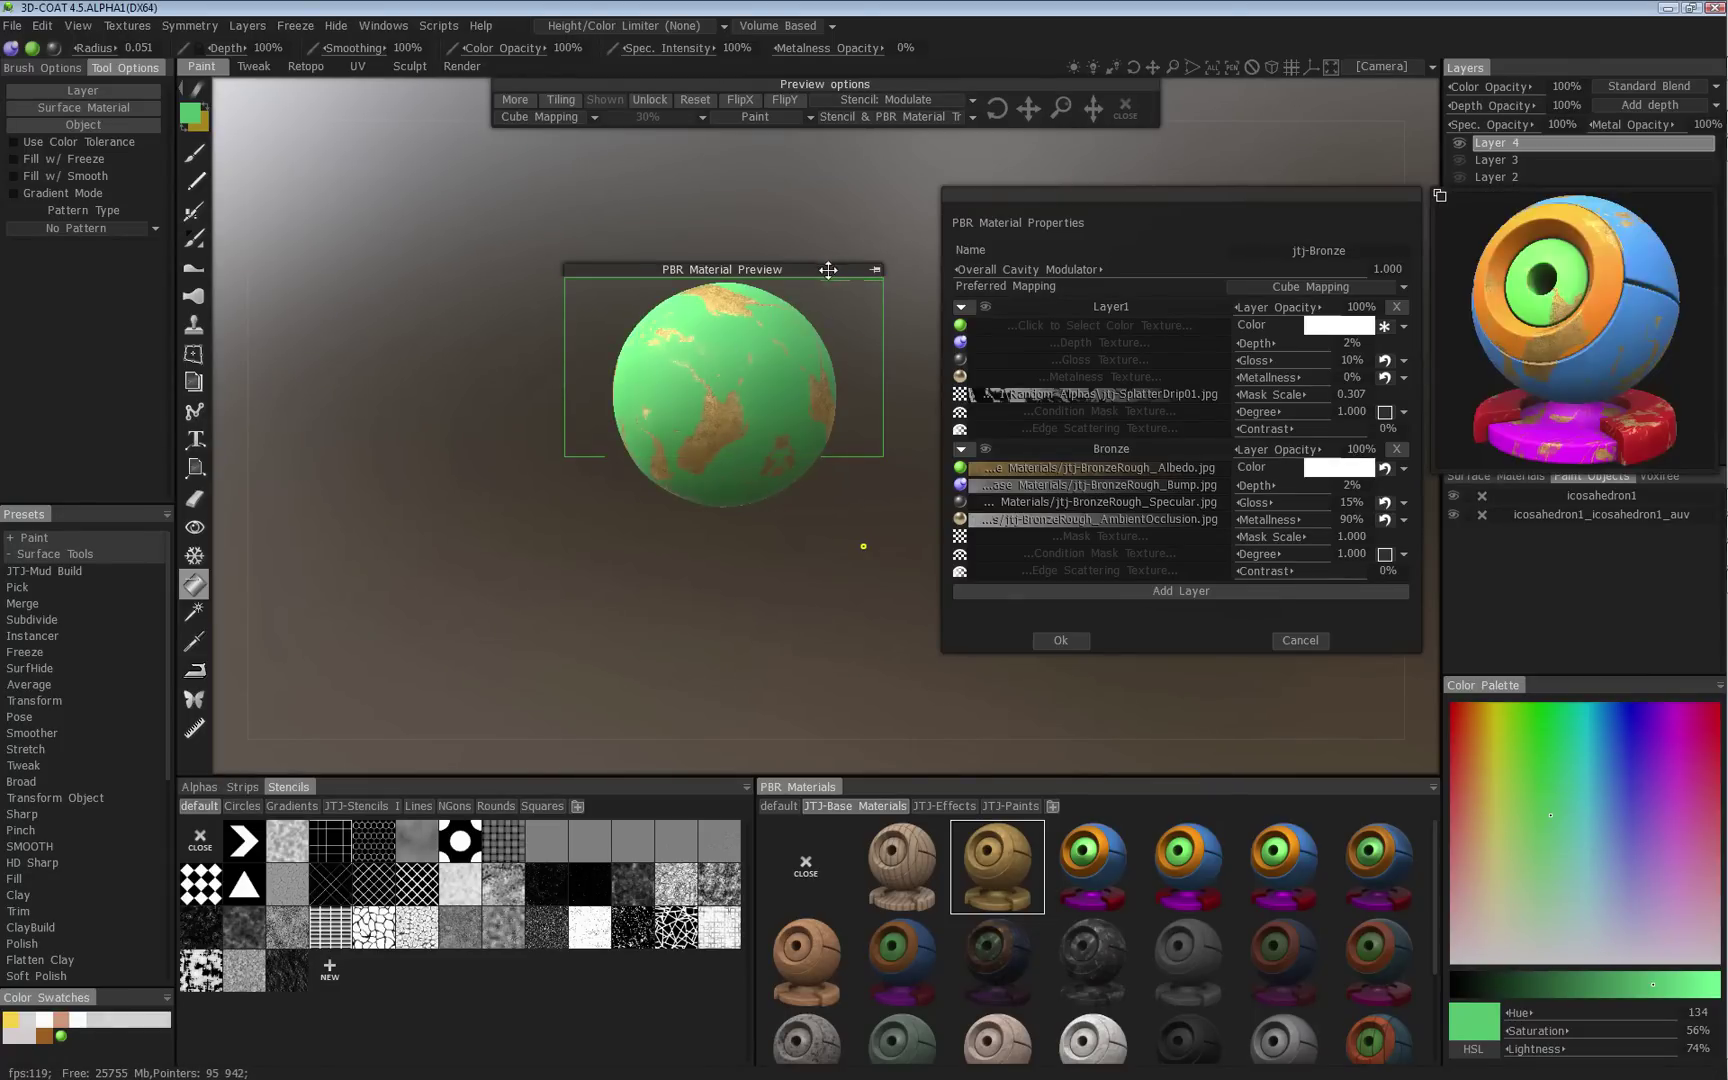
Show the jtj-Bronze material on the large preview sphere over the Layers panel.
left_click(876, 268)
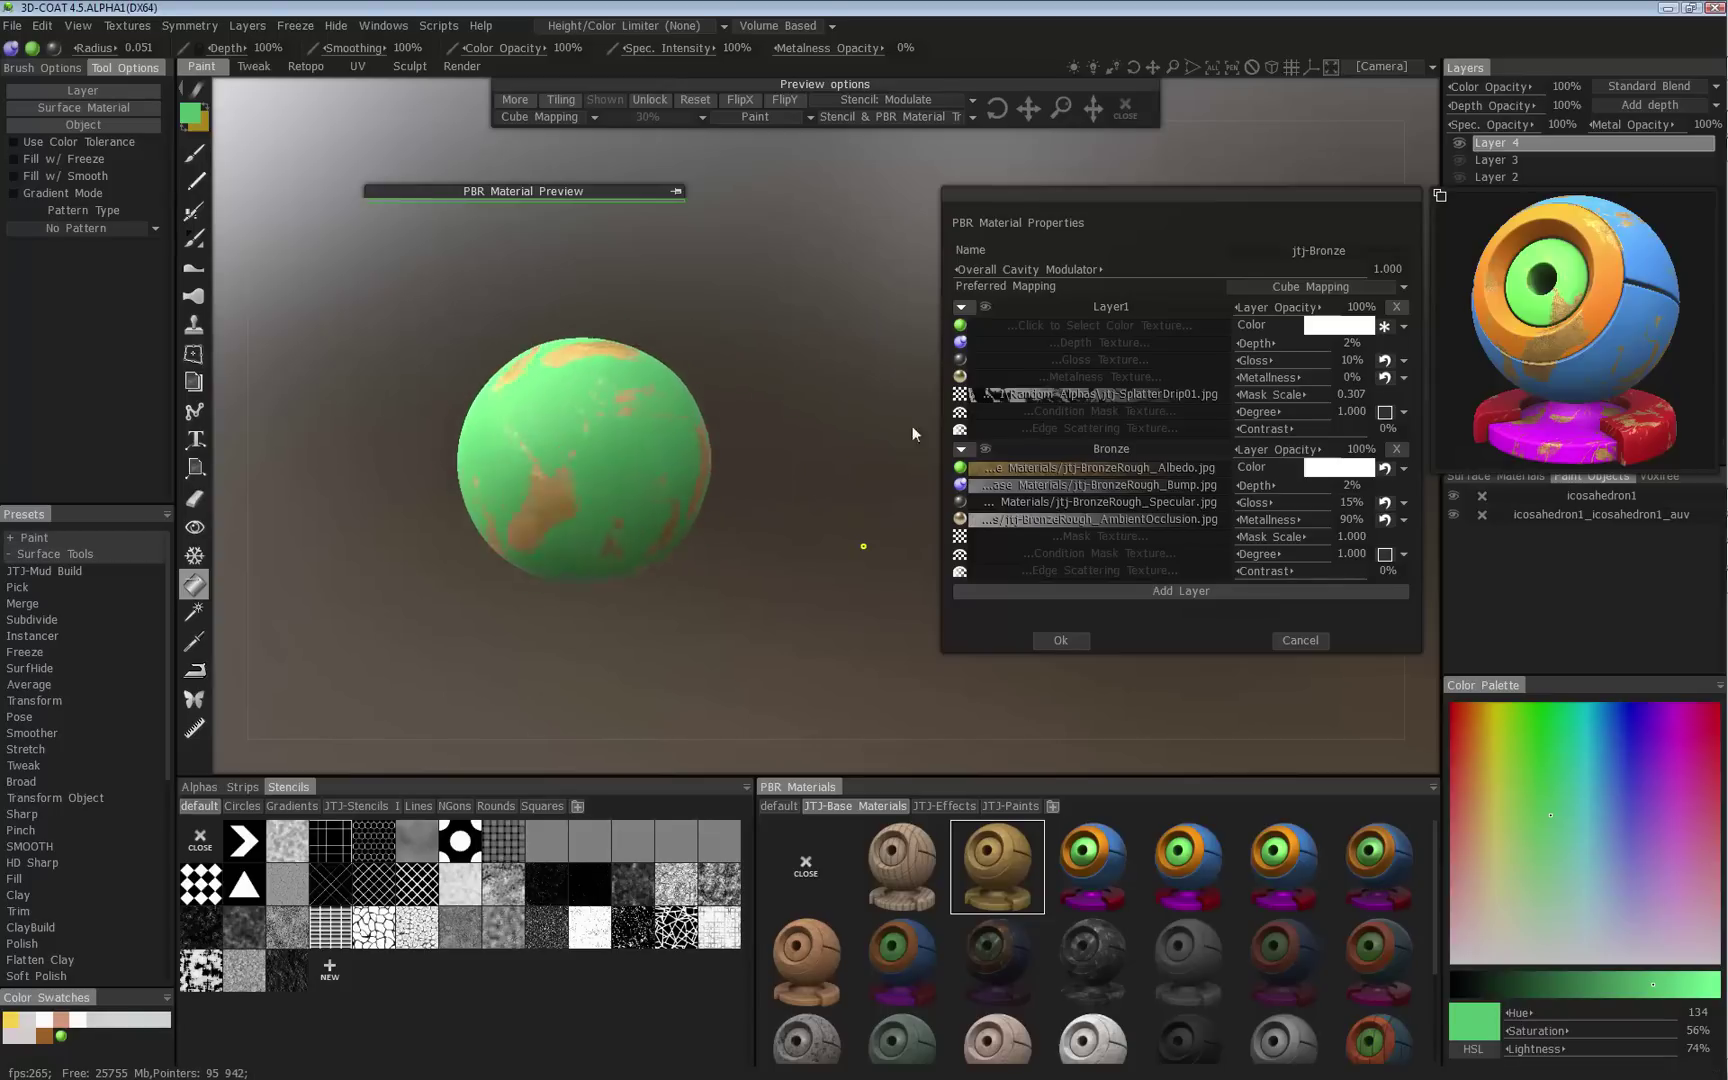